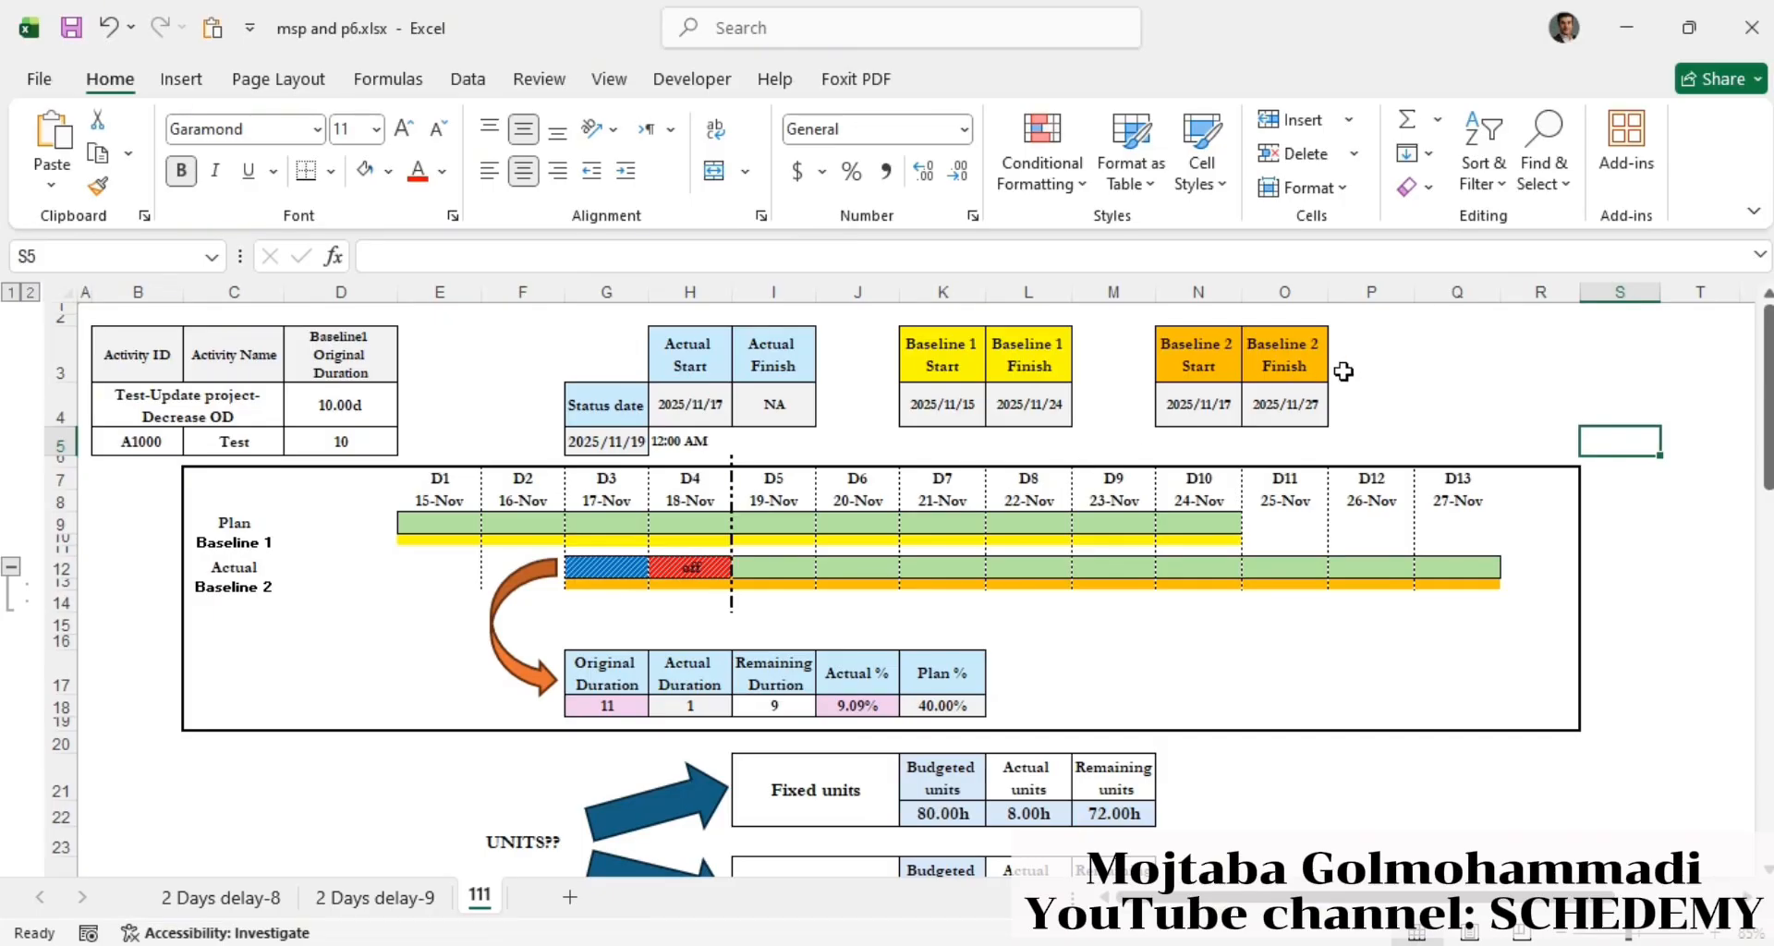
- Rename the worksheet 111 as split
{"action": "left_click_drag", "start_coordinate": [1458, 478], "coordinate": [430, 582]}
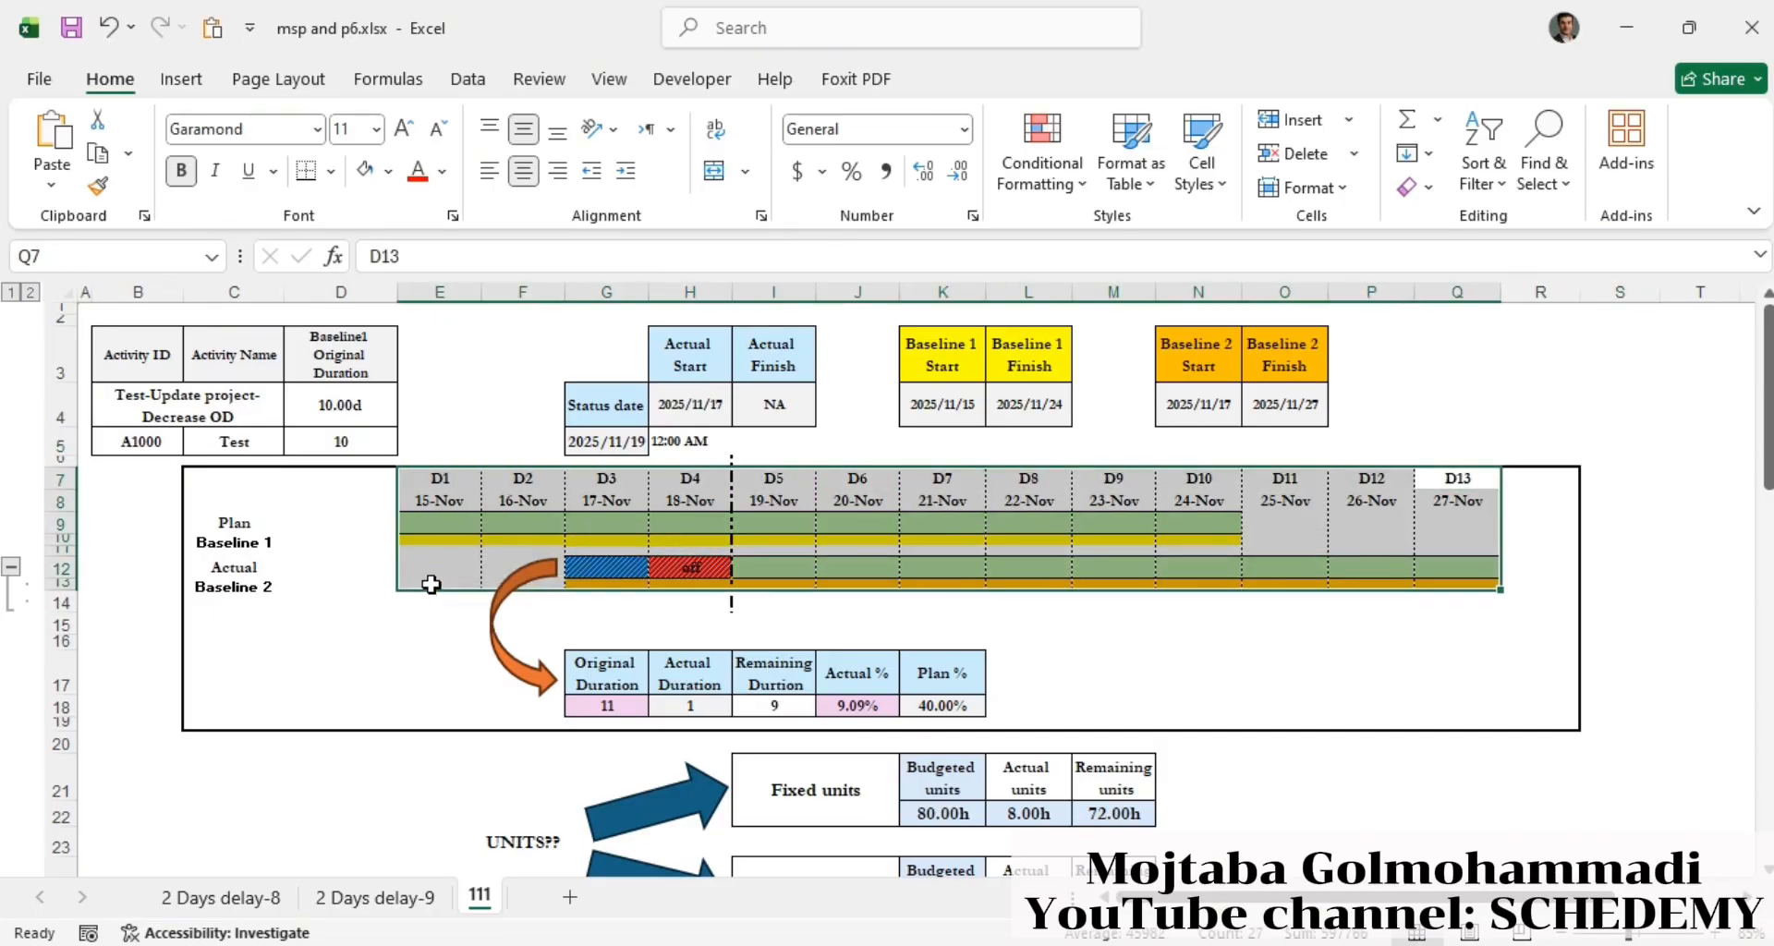
{"action": "left_click", "coordinate": [1333, 621]}
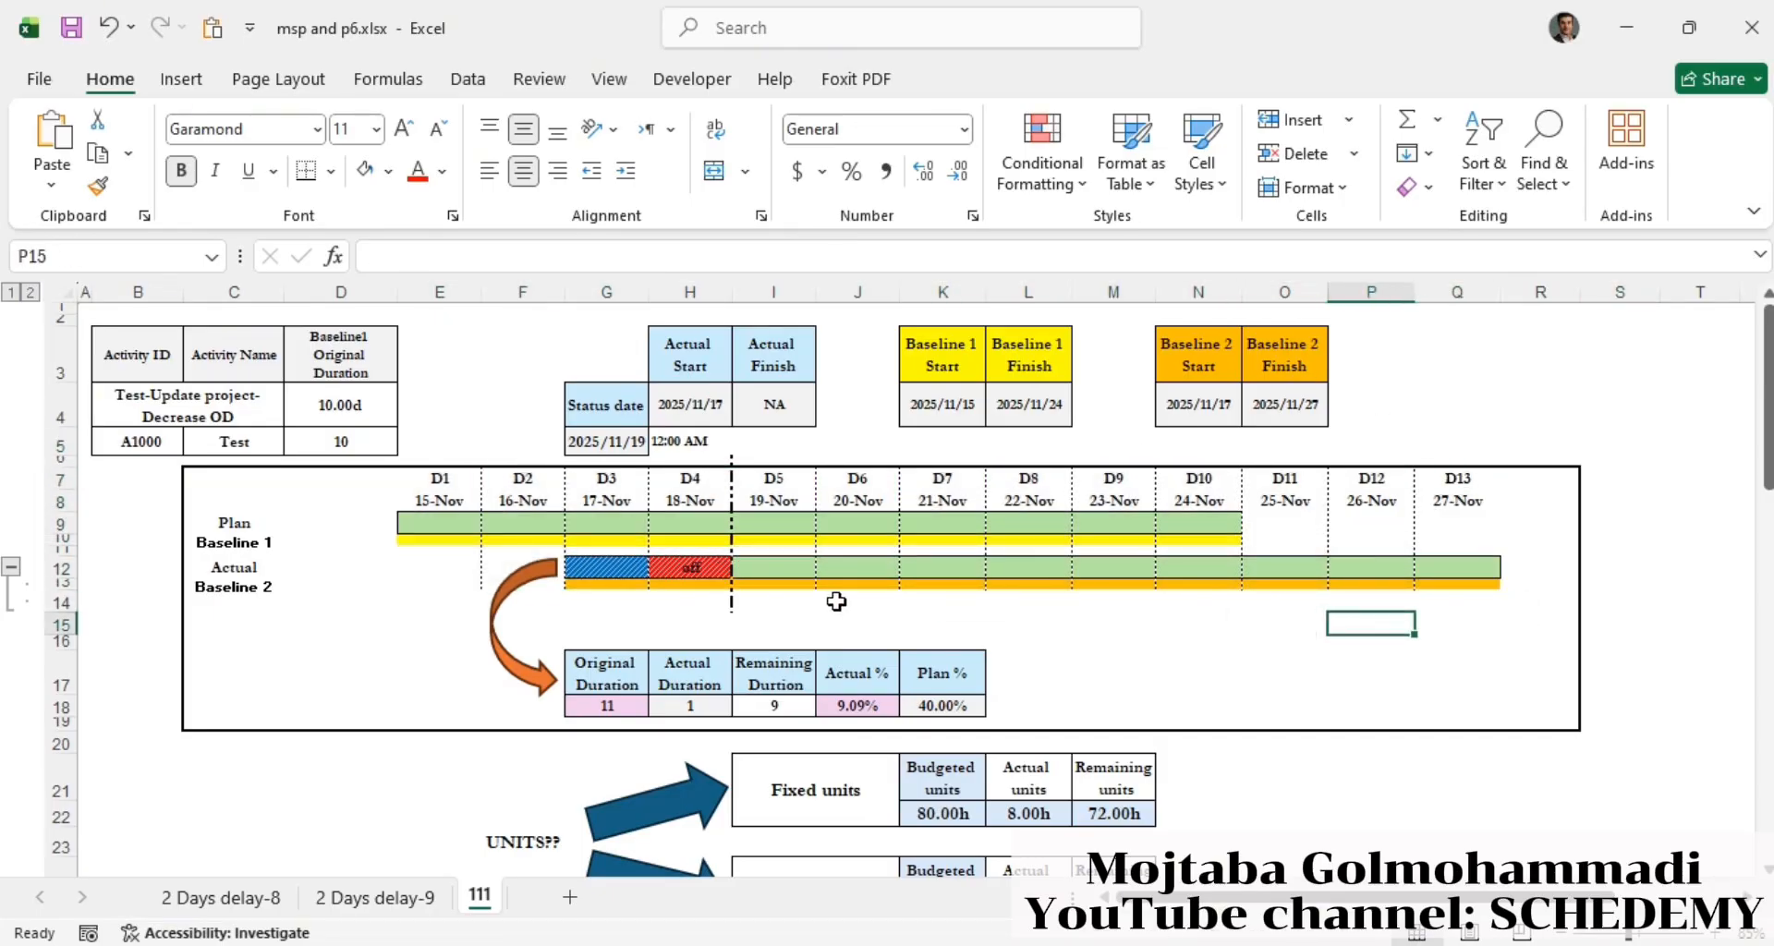
{"action": "double_click", "coordinate": [485, 906]}
{"action": "type", "text": "Spi"}
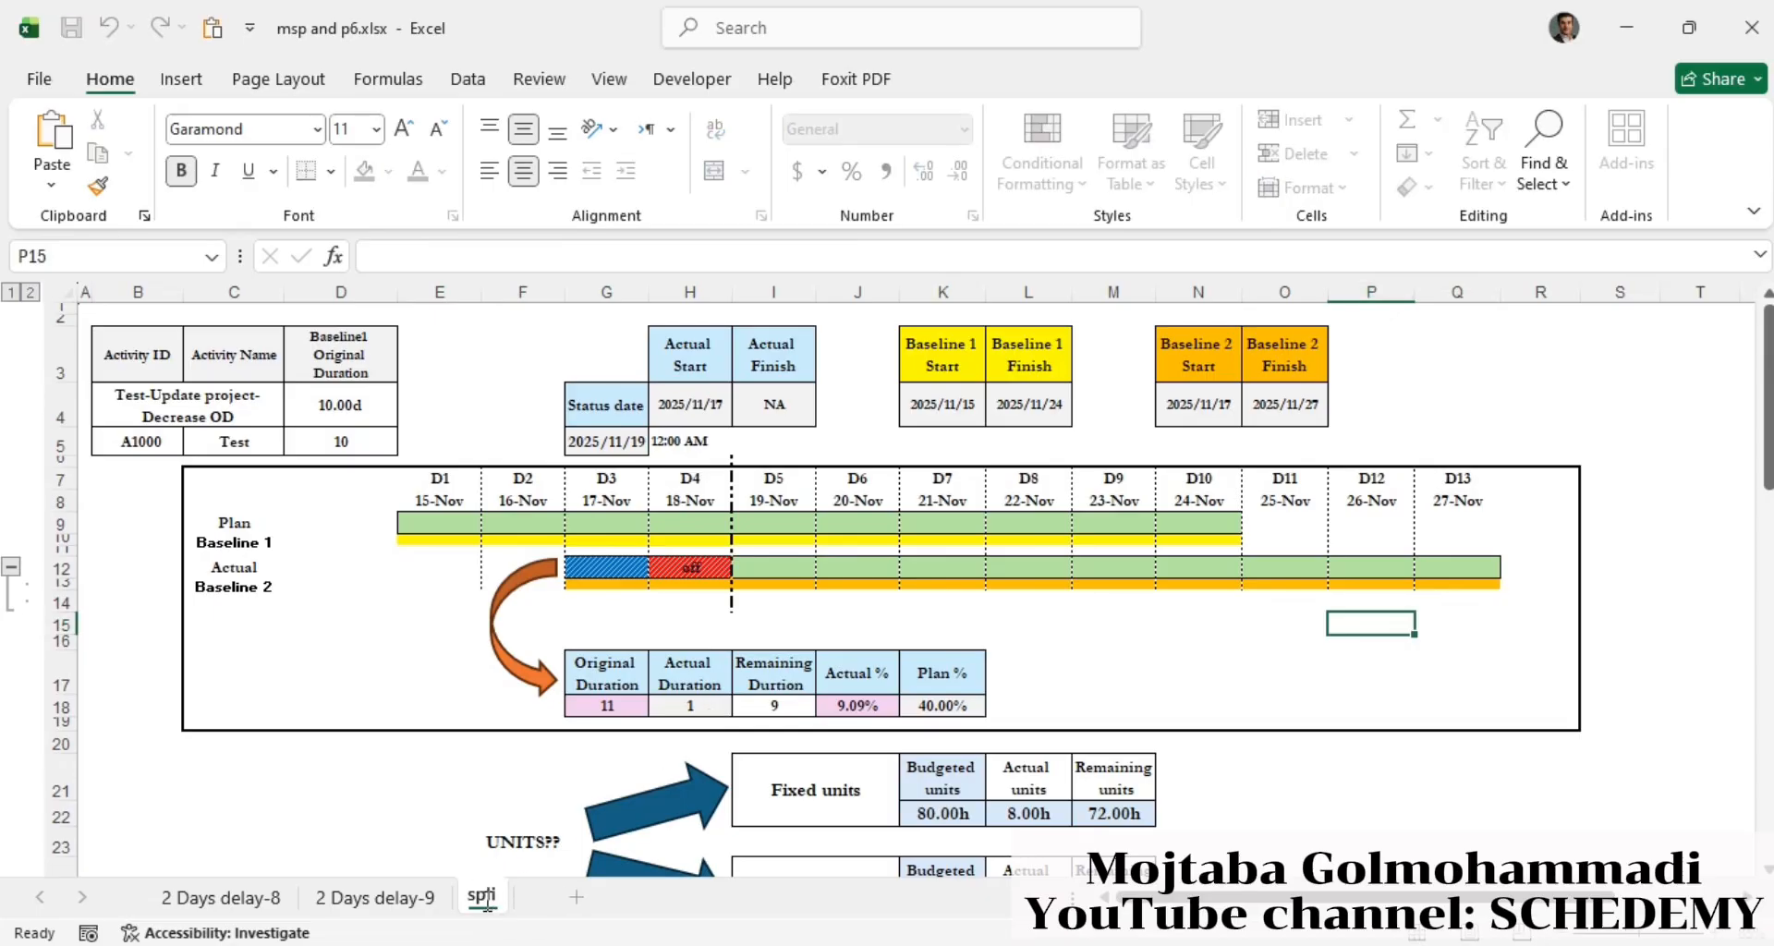
{"action": "key", "text": "Return"}
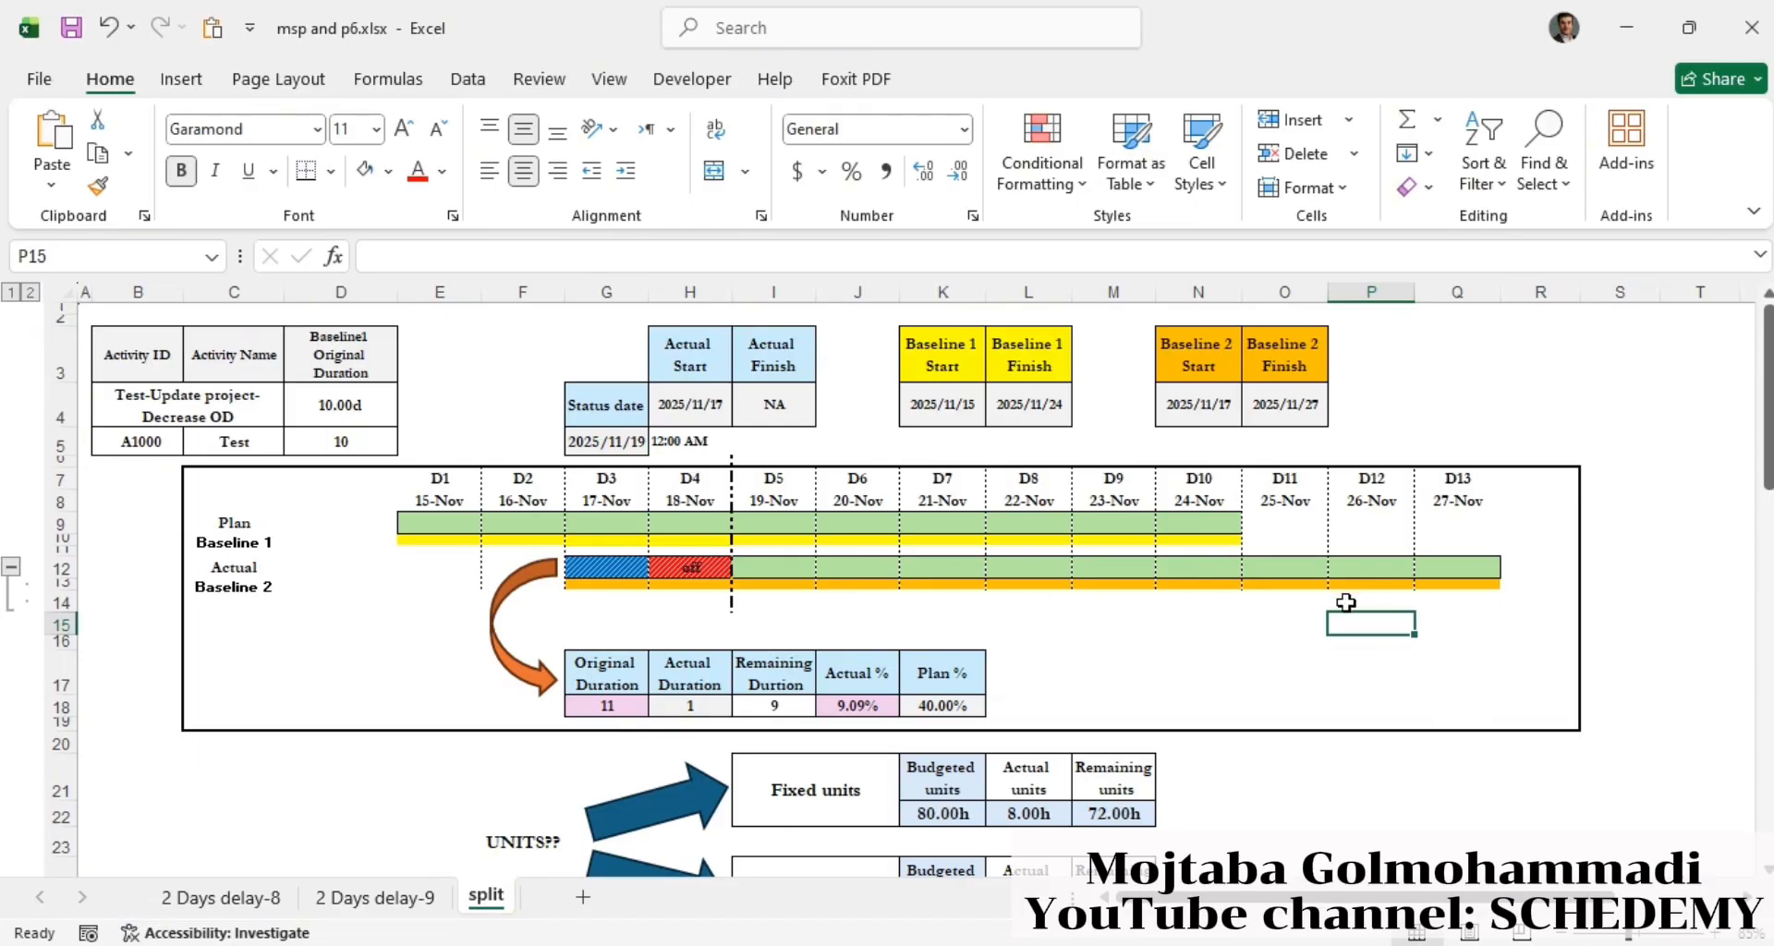
- Examine the Plan and Baseline 1 bars from D1 to D10, comparing the Actual Start with the Baseline 1 Start
{"action": "left_click_drag", "start_coordinate": [1469, 479], "coordinate": [441, 543]}
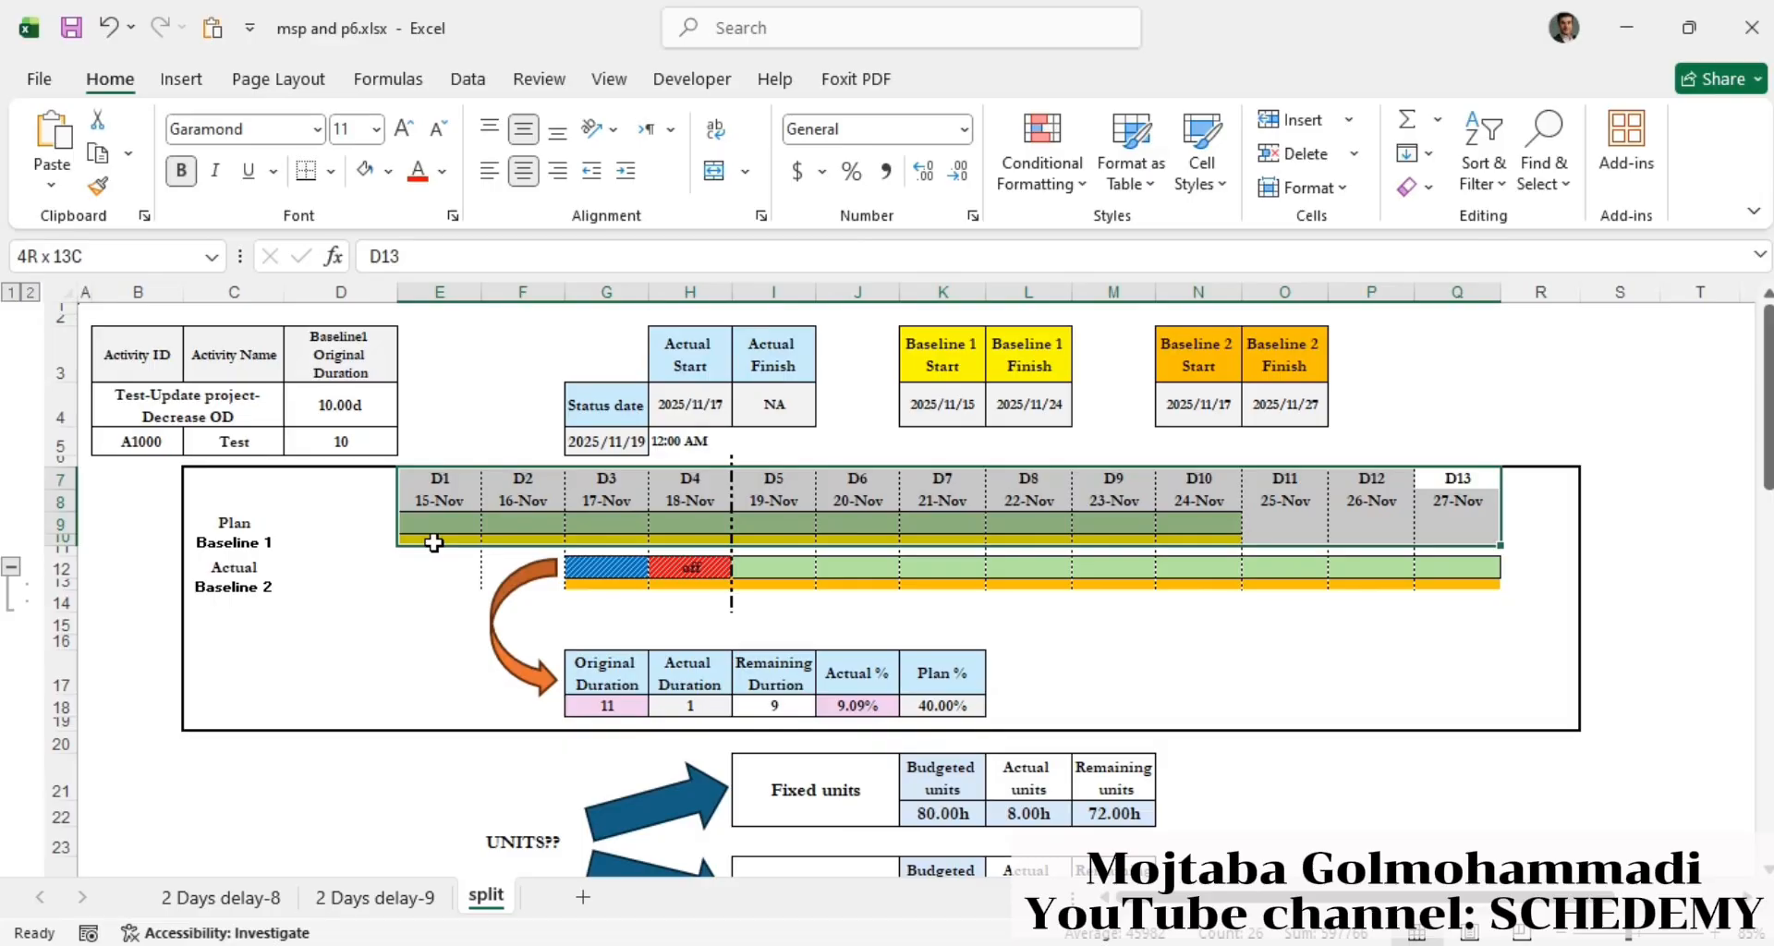
{"action": "left_click", "coordinate": [1208, 481]}
{"action": "left_click_drag", "start_coordinate": [1209, 481], "coordinate": [429, 543]}
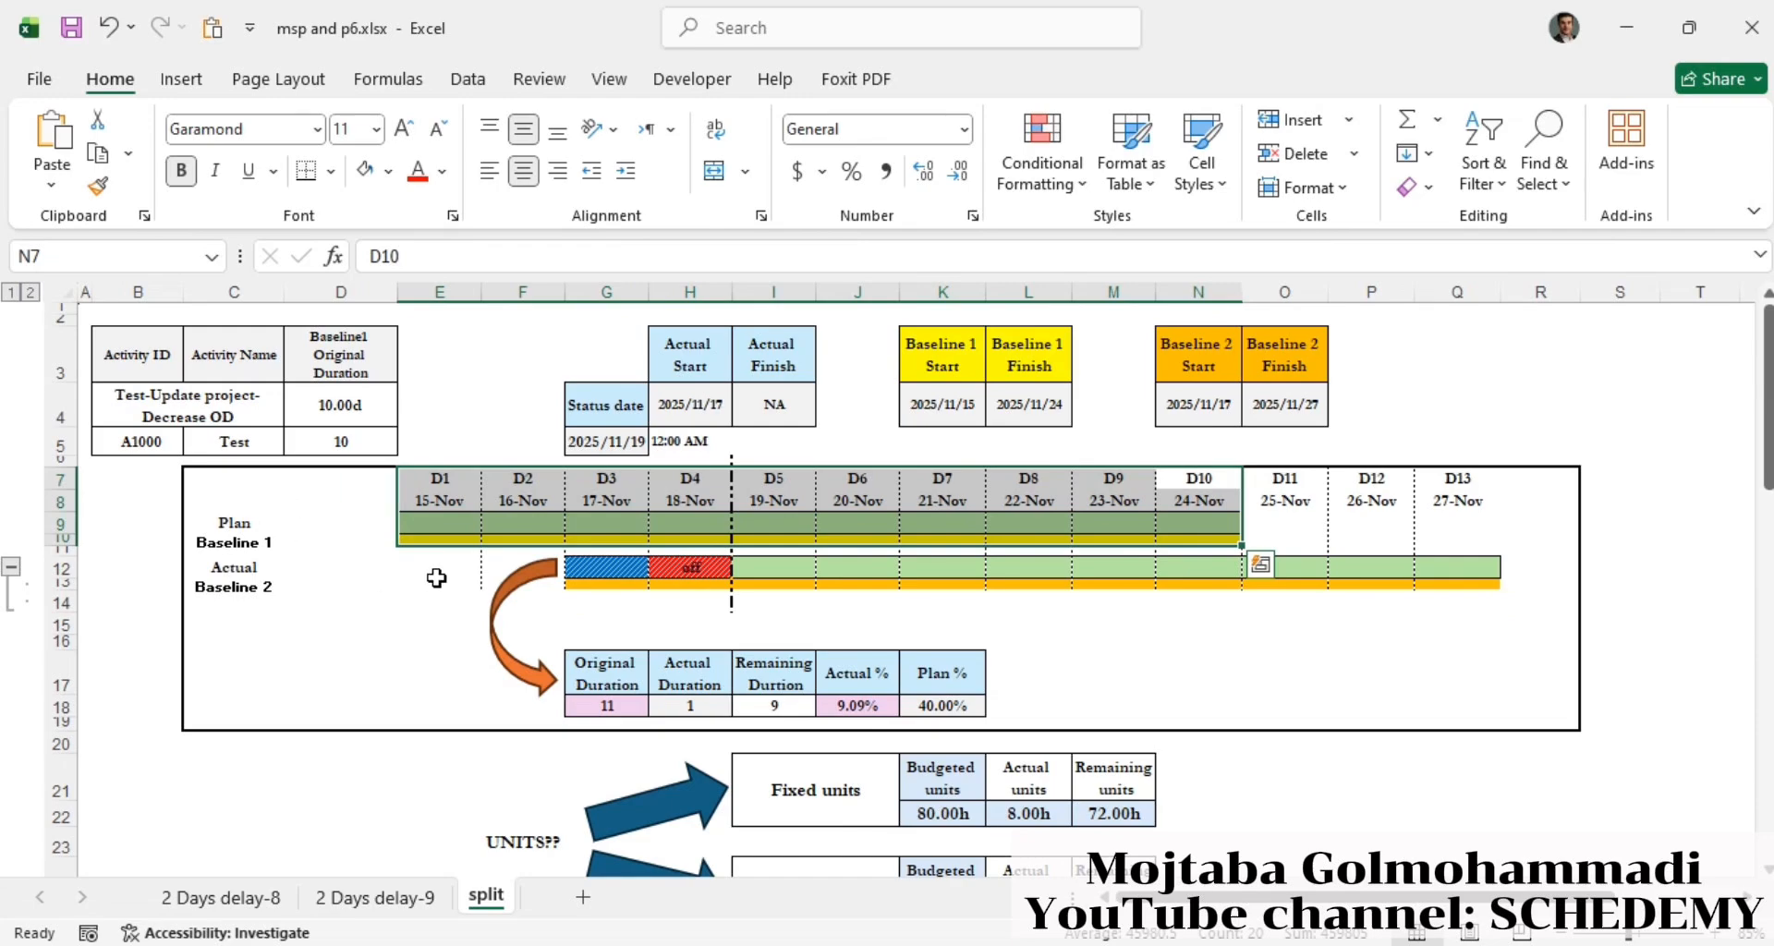
{"action": "left_click", "coordinate": [693, 412]}
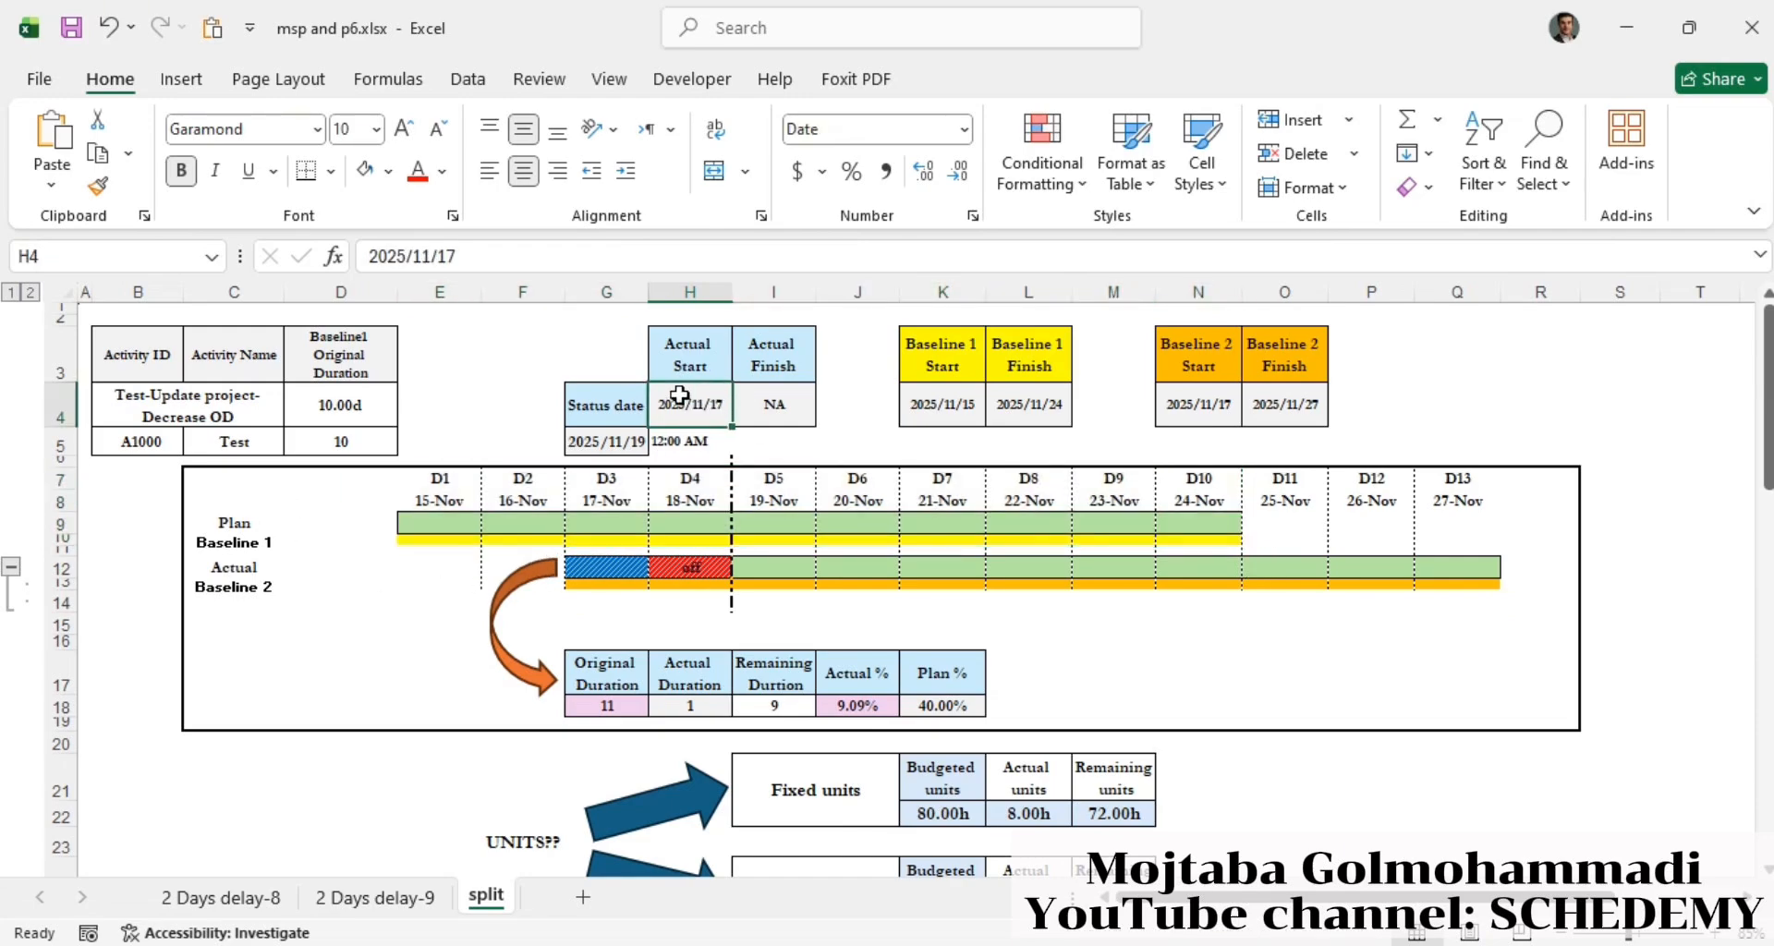
{"action": "left_click", "coordinate": [962, 407]}
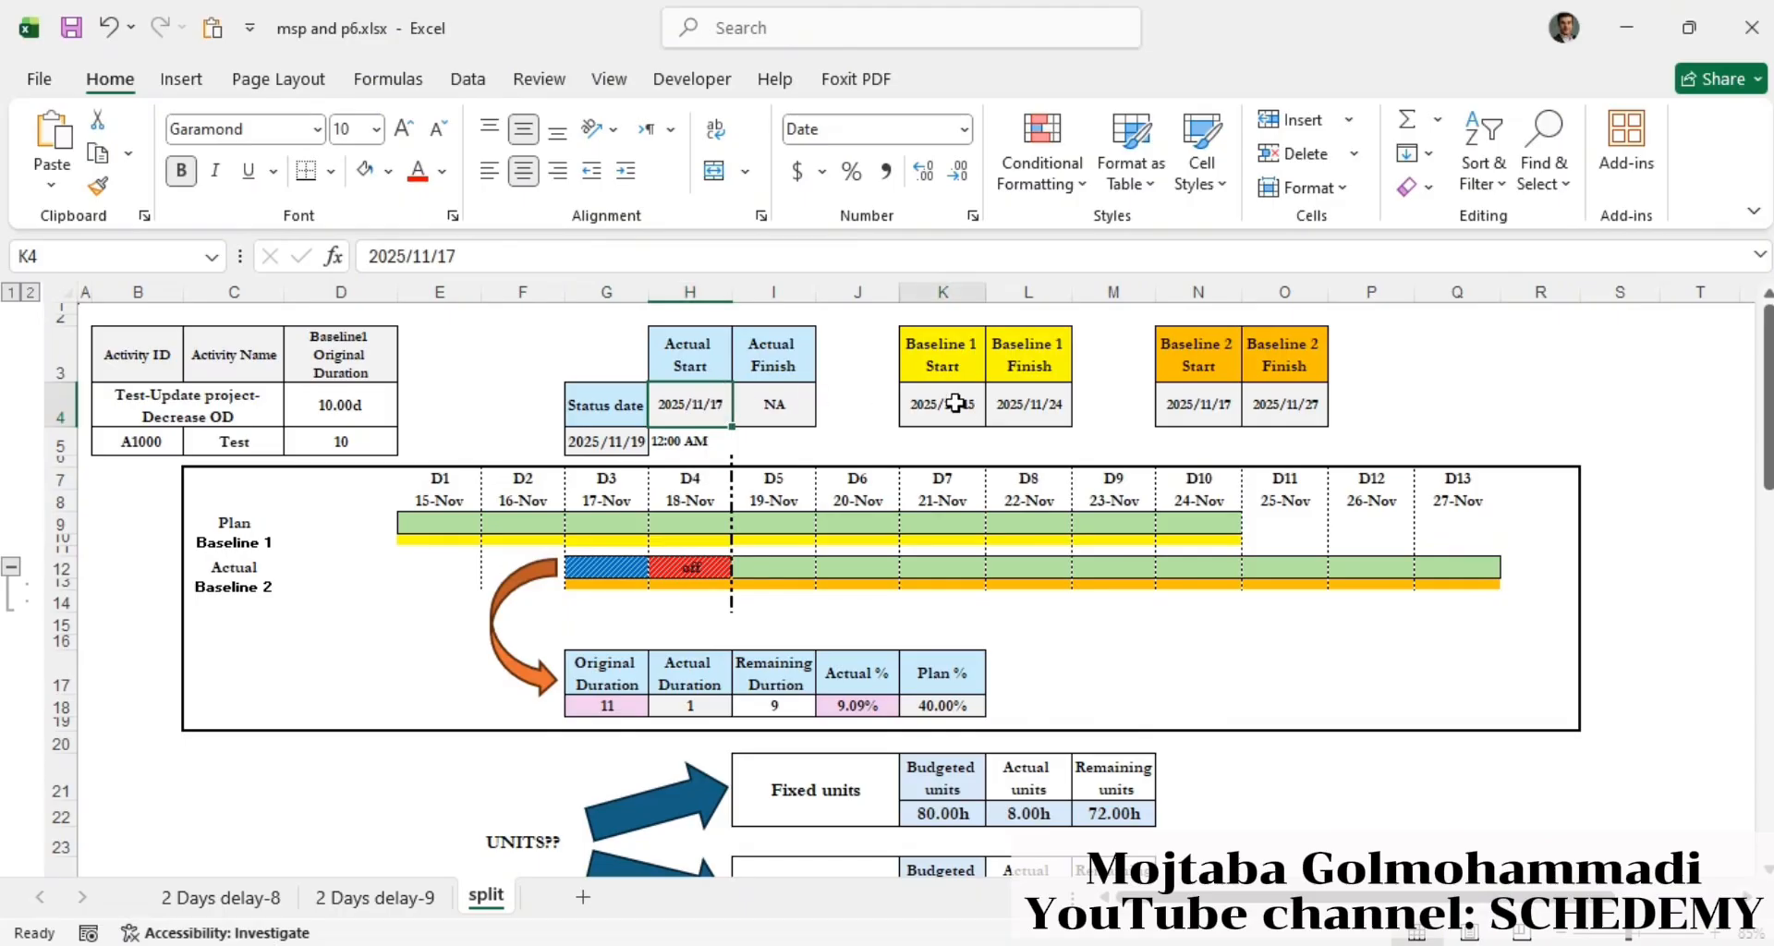
{"action": "left_click", "coordinate": [459, 500]}
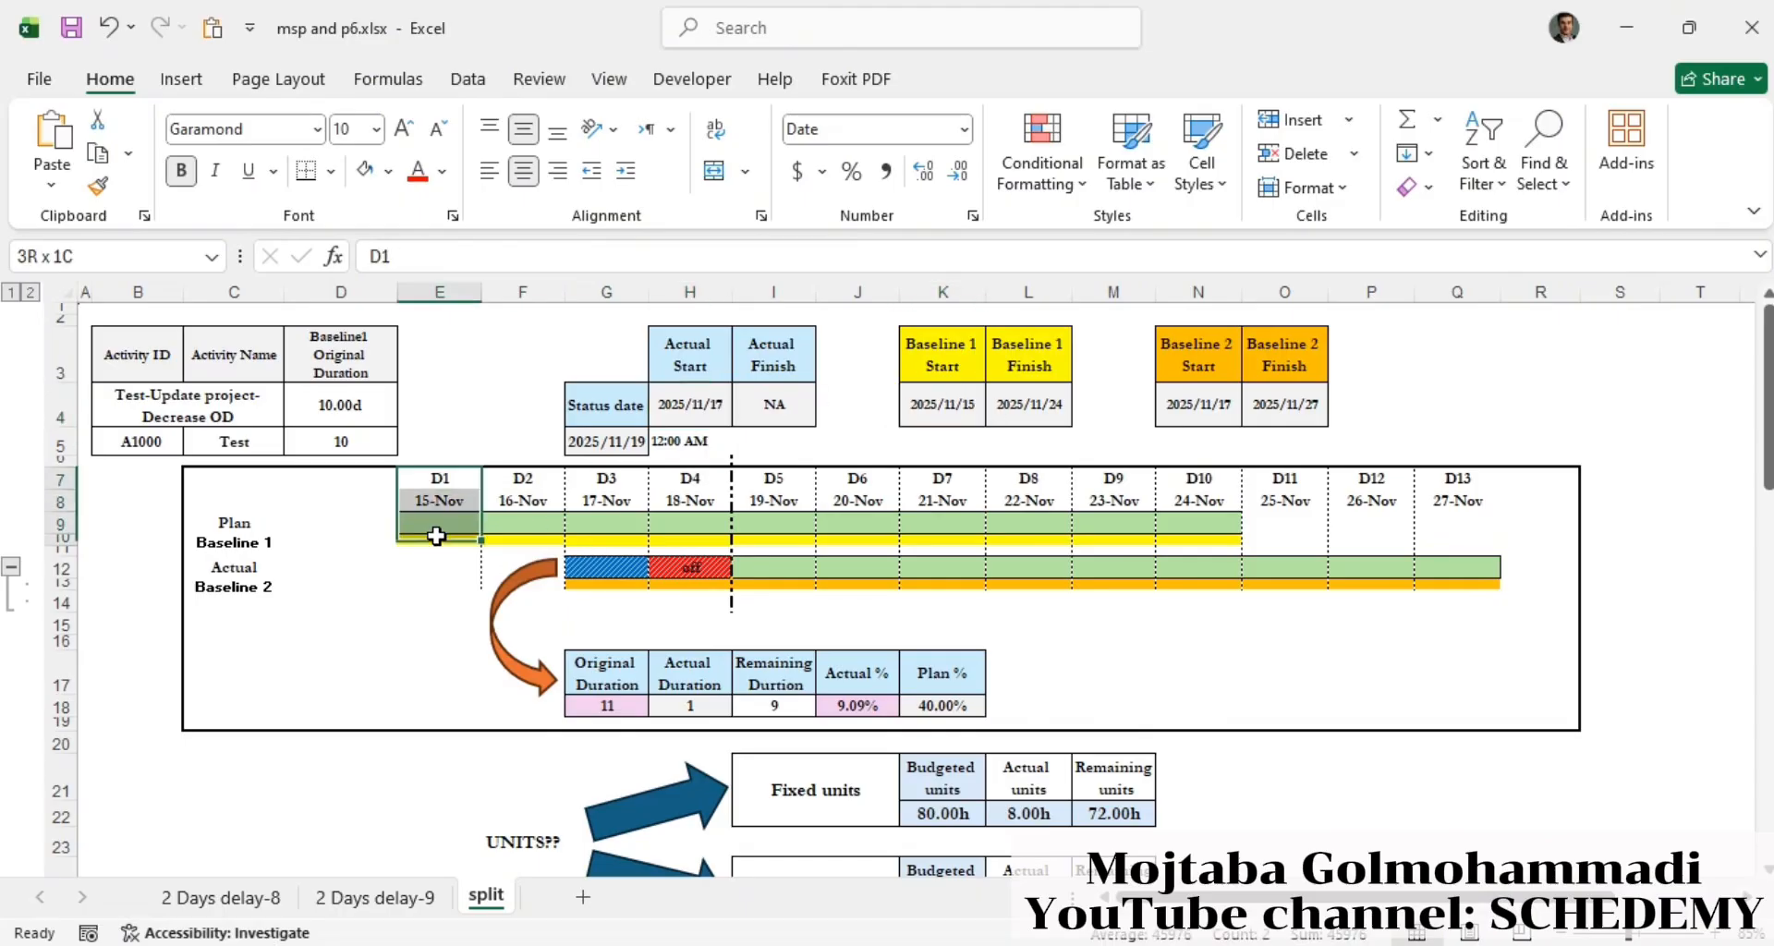
{"action": "left_click", "coordinate": [1199, 494]}
{"action": "left_click", "coordinate": [696, 410], "text": "ctrl"}
{"action": "left_click", "coordinate": [696, 410]}
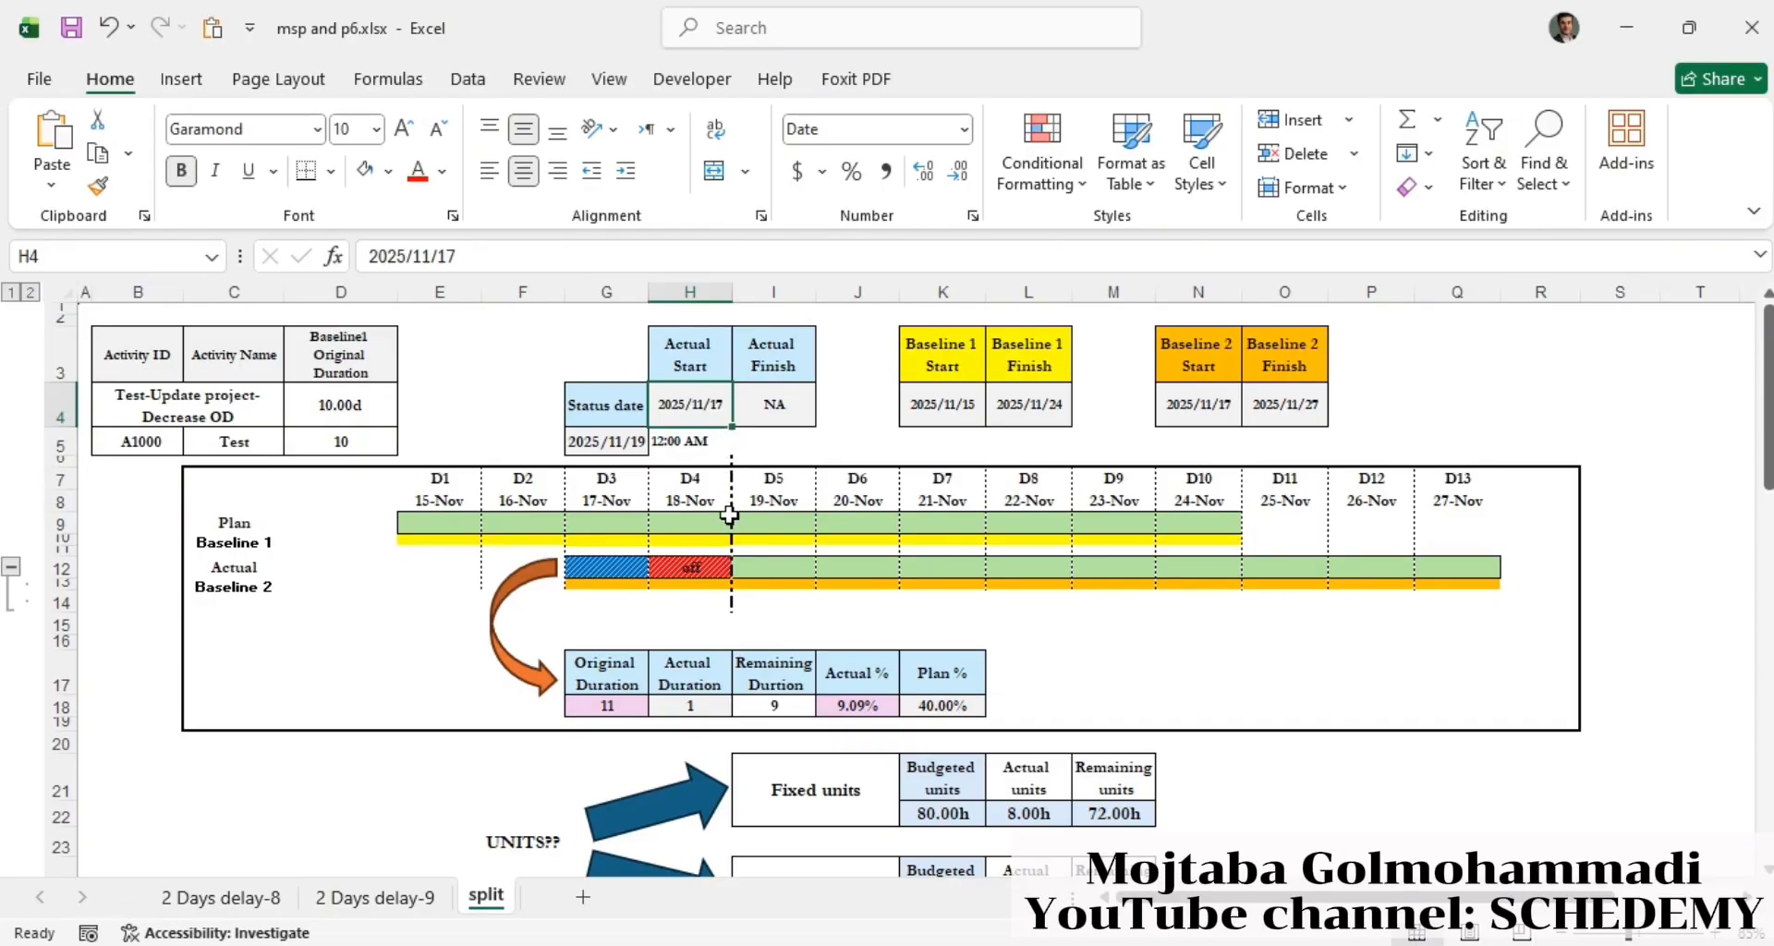
- Examine the Actual bar on 17-Nov, the off day on 18-Nov and the Actual Duration formula
{"action": "left_click", "coordinate": [694, 499]}
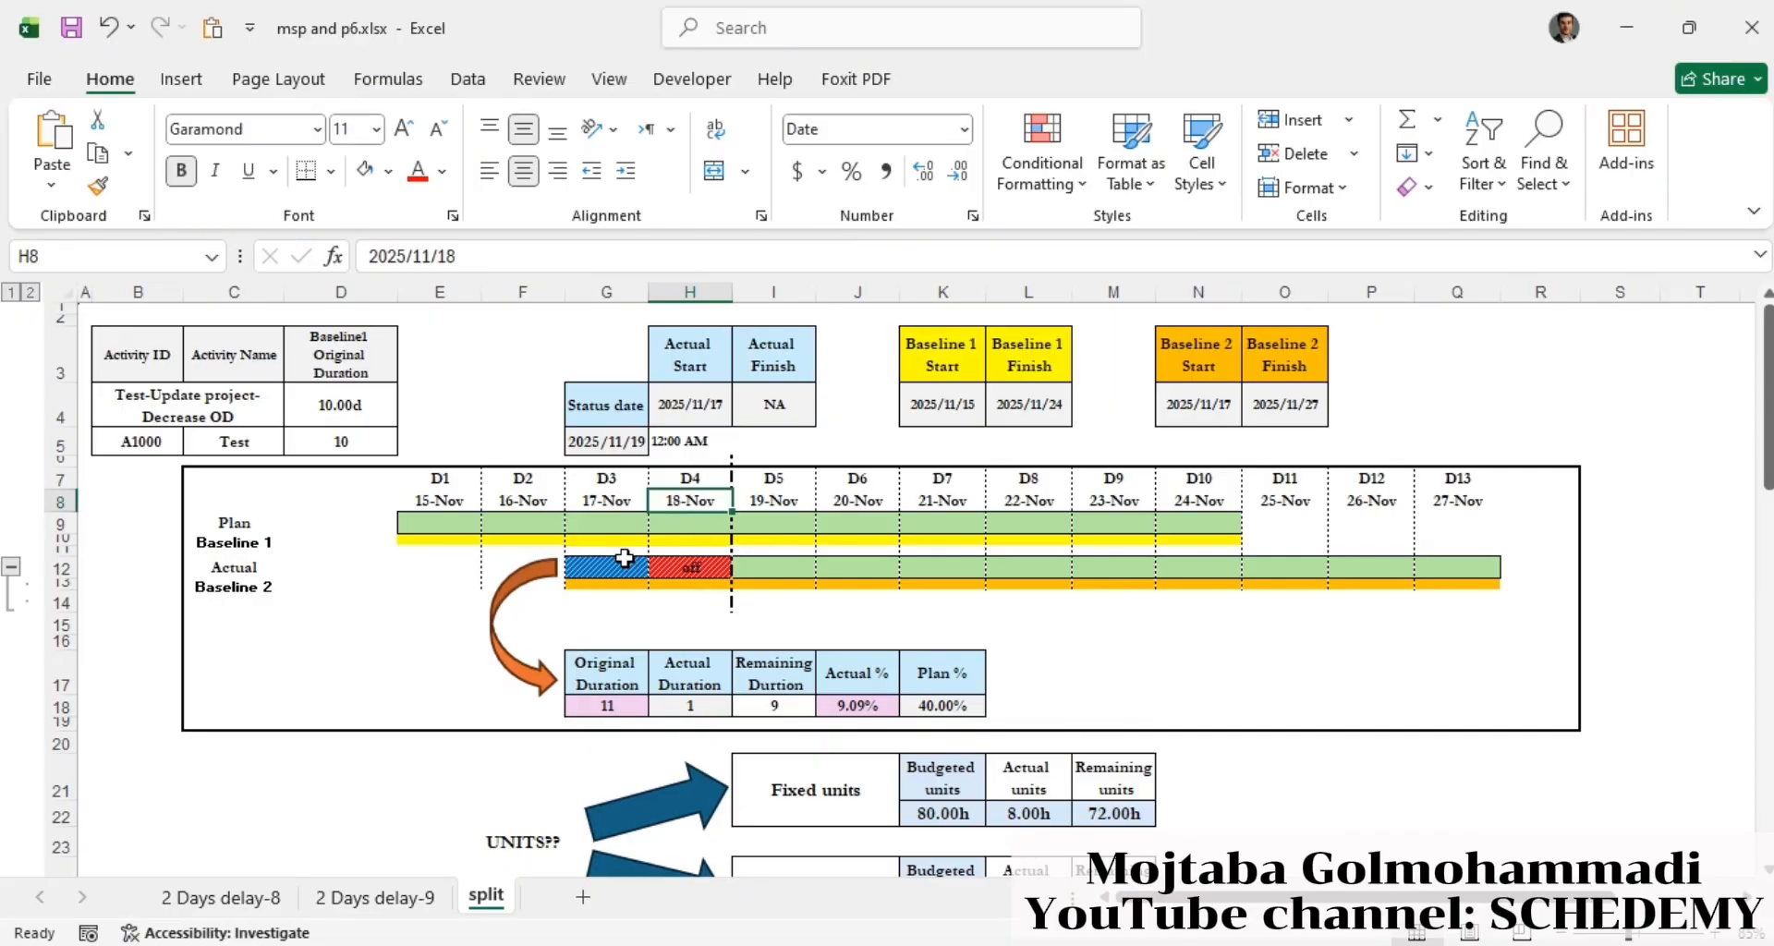
{"action": "left_click_drag", "start_coordinate": [602, 501], "coordinate": [594, 567]}
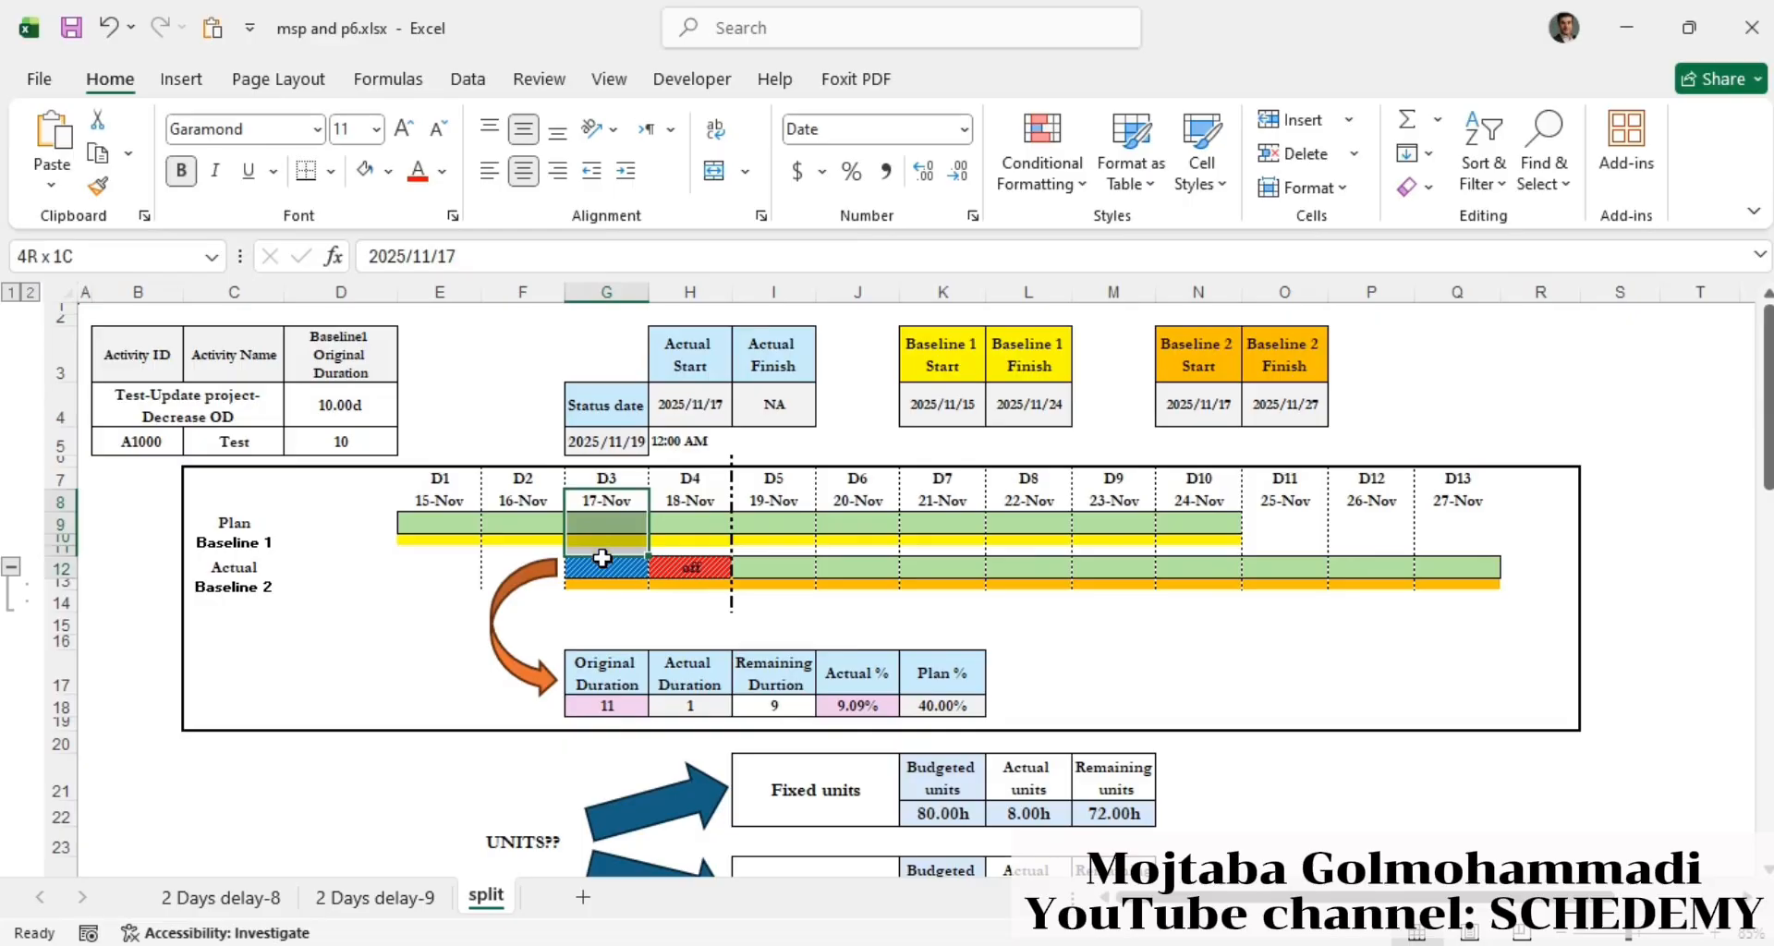
{"action": "left_click", "coordinate": [598, 577]}
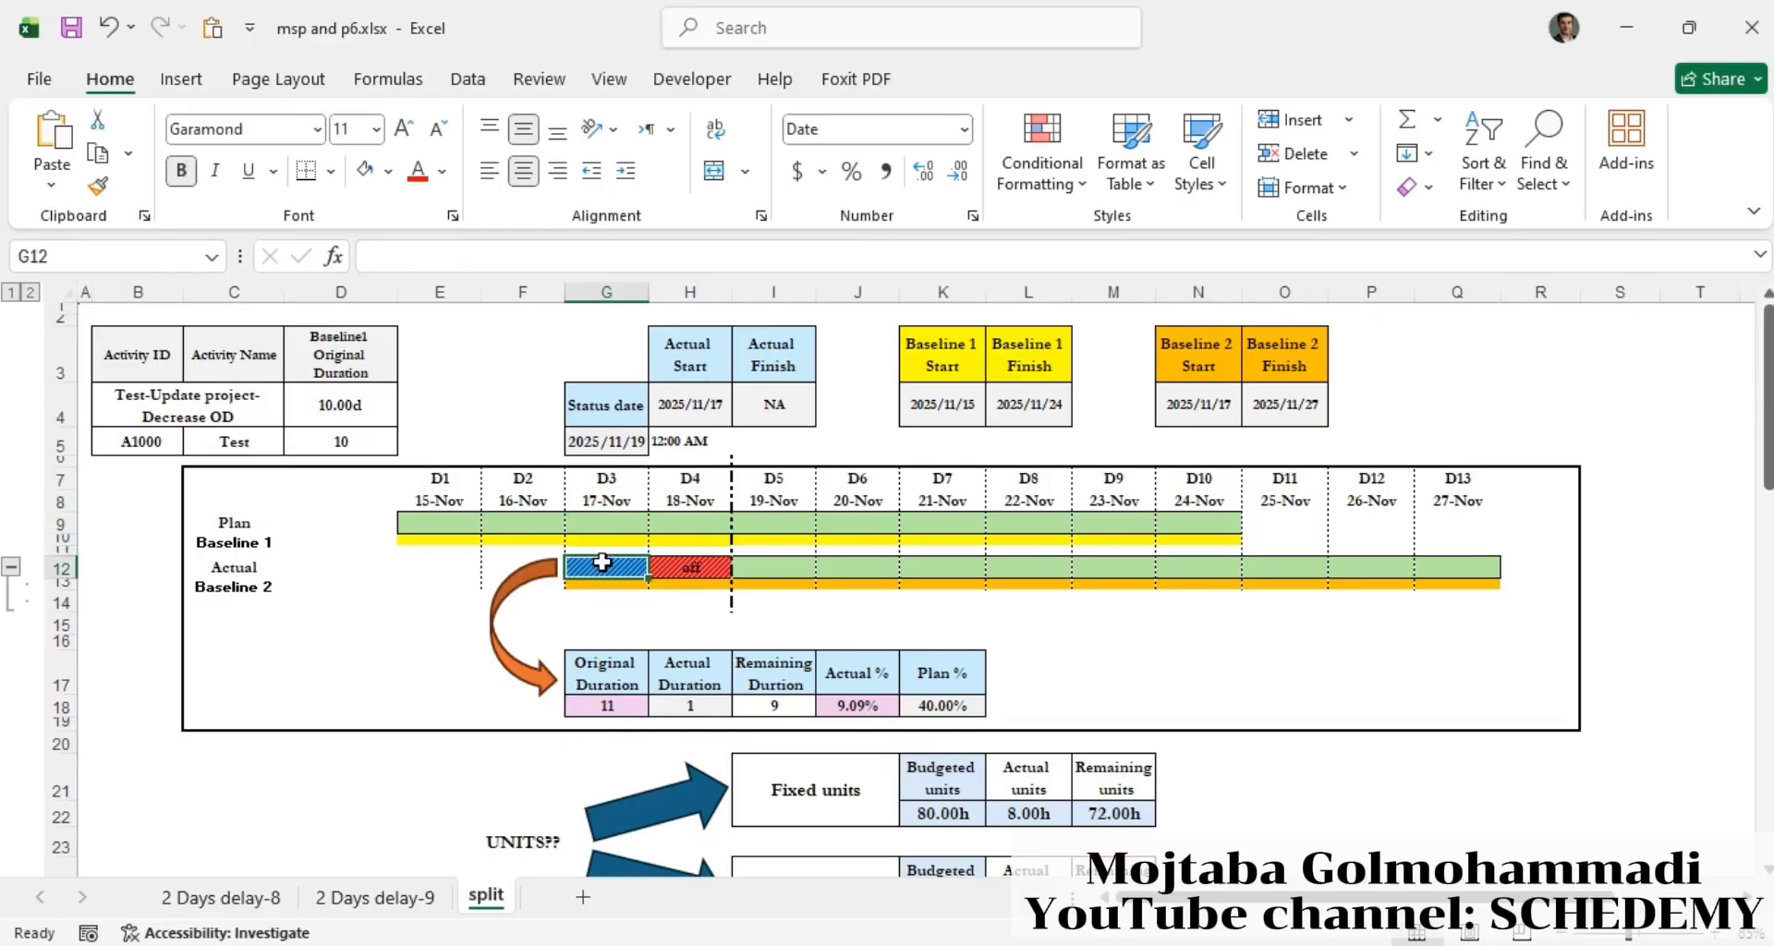
{"action": "left_click", "coordinate": [679, 572]}
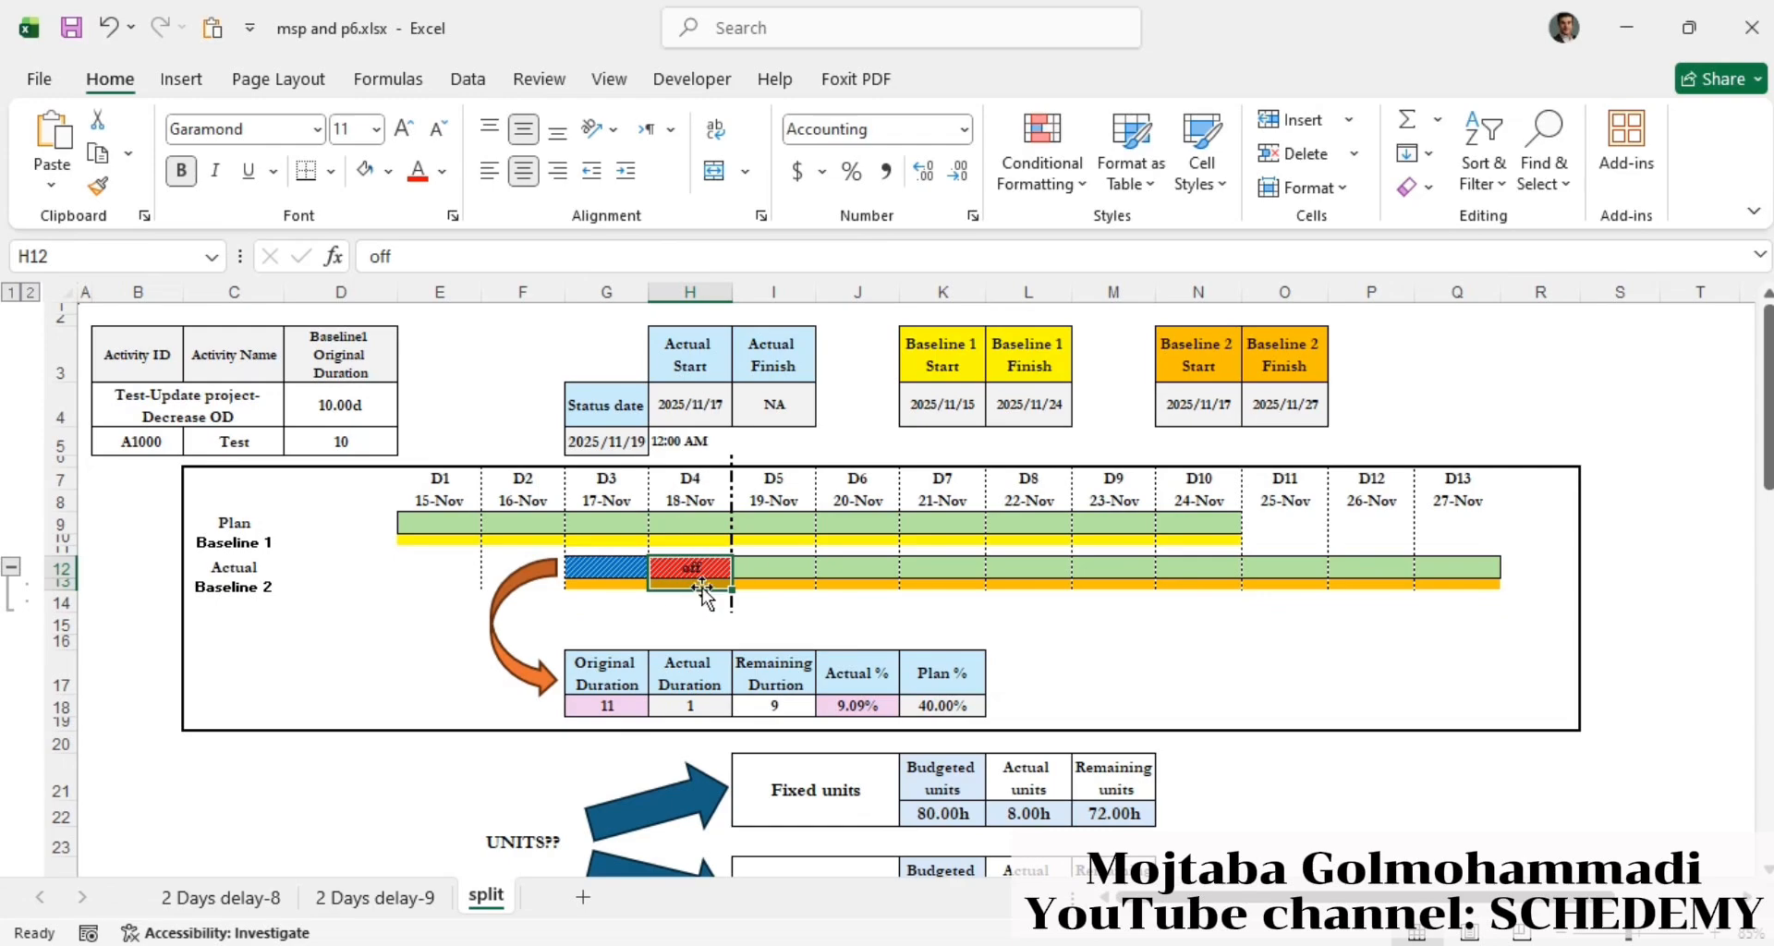
{"action": "left_click", "coordinate": [708, 708]}
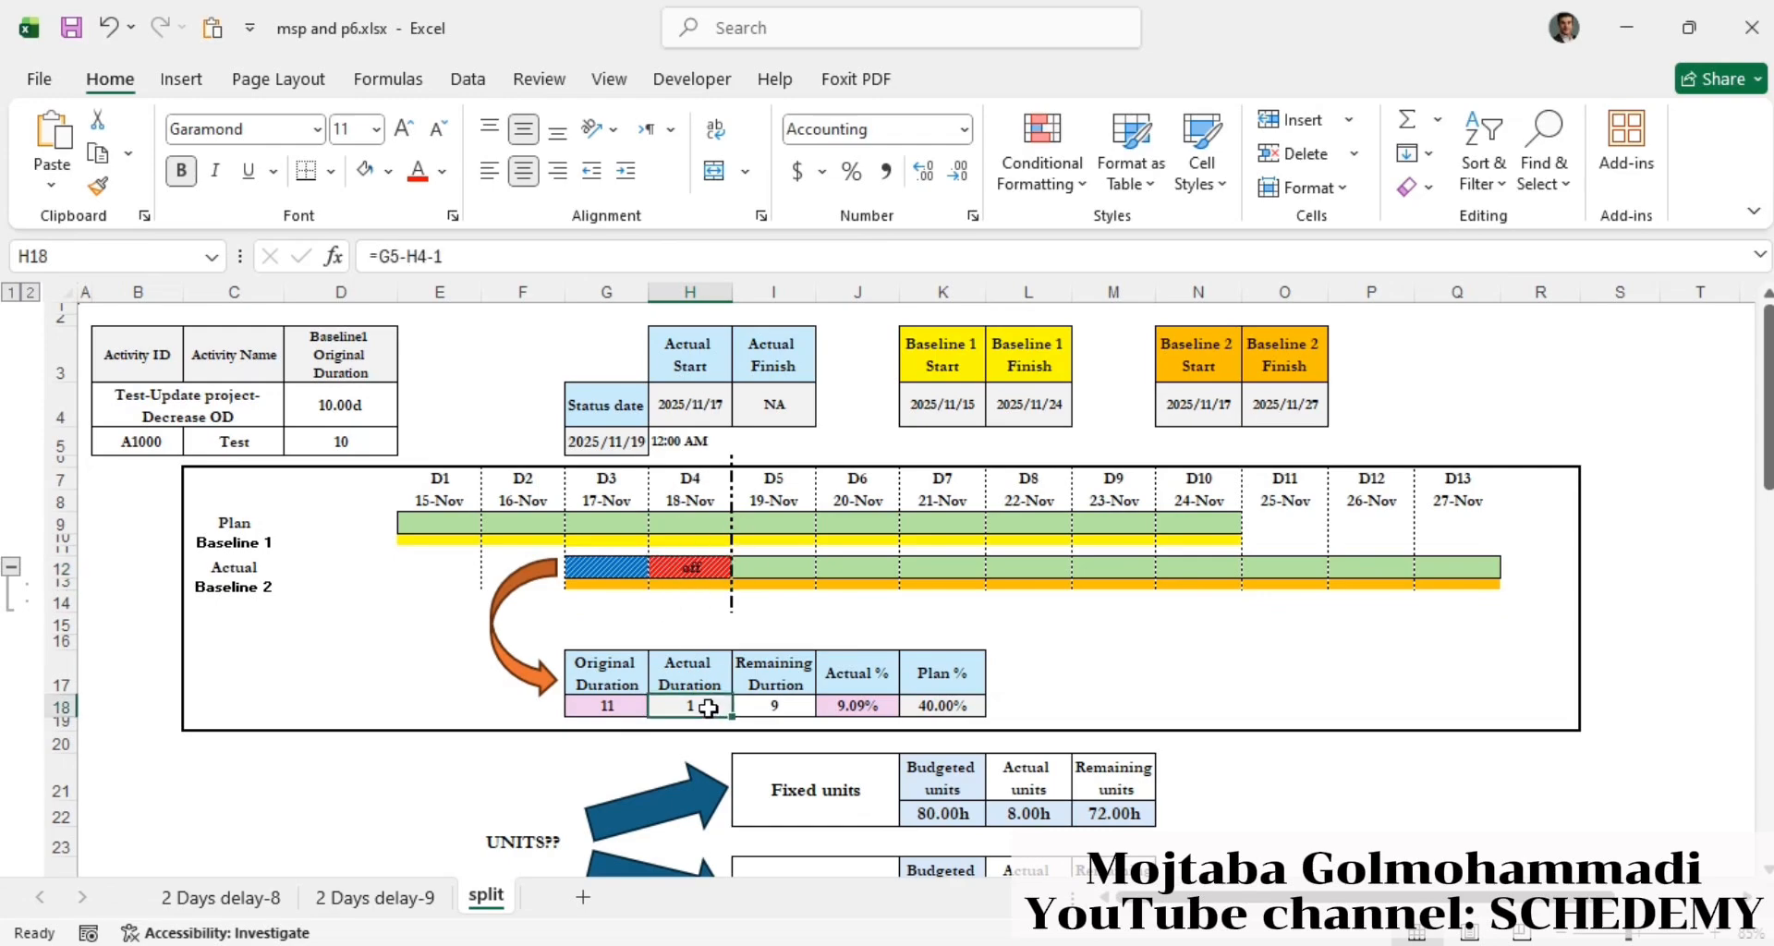
{"action": "left_click", "coordinate": [637, 571]}
- Compare the remaining part of the Actual bar with the Plan bar, and check the Baseline 2 start and finish dates
{"action": "left_click", "coordinate": [797, 570]}
{"action": "left_click_drag", "start_coordinate": [800, 570], "coordinate": [1471, 580]}
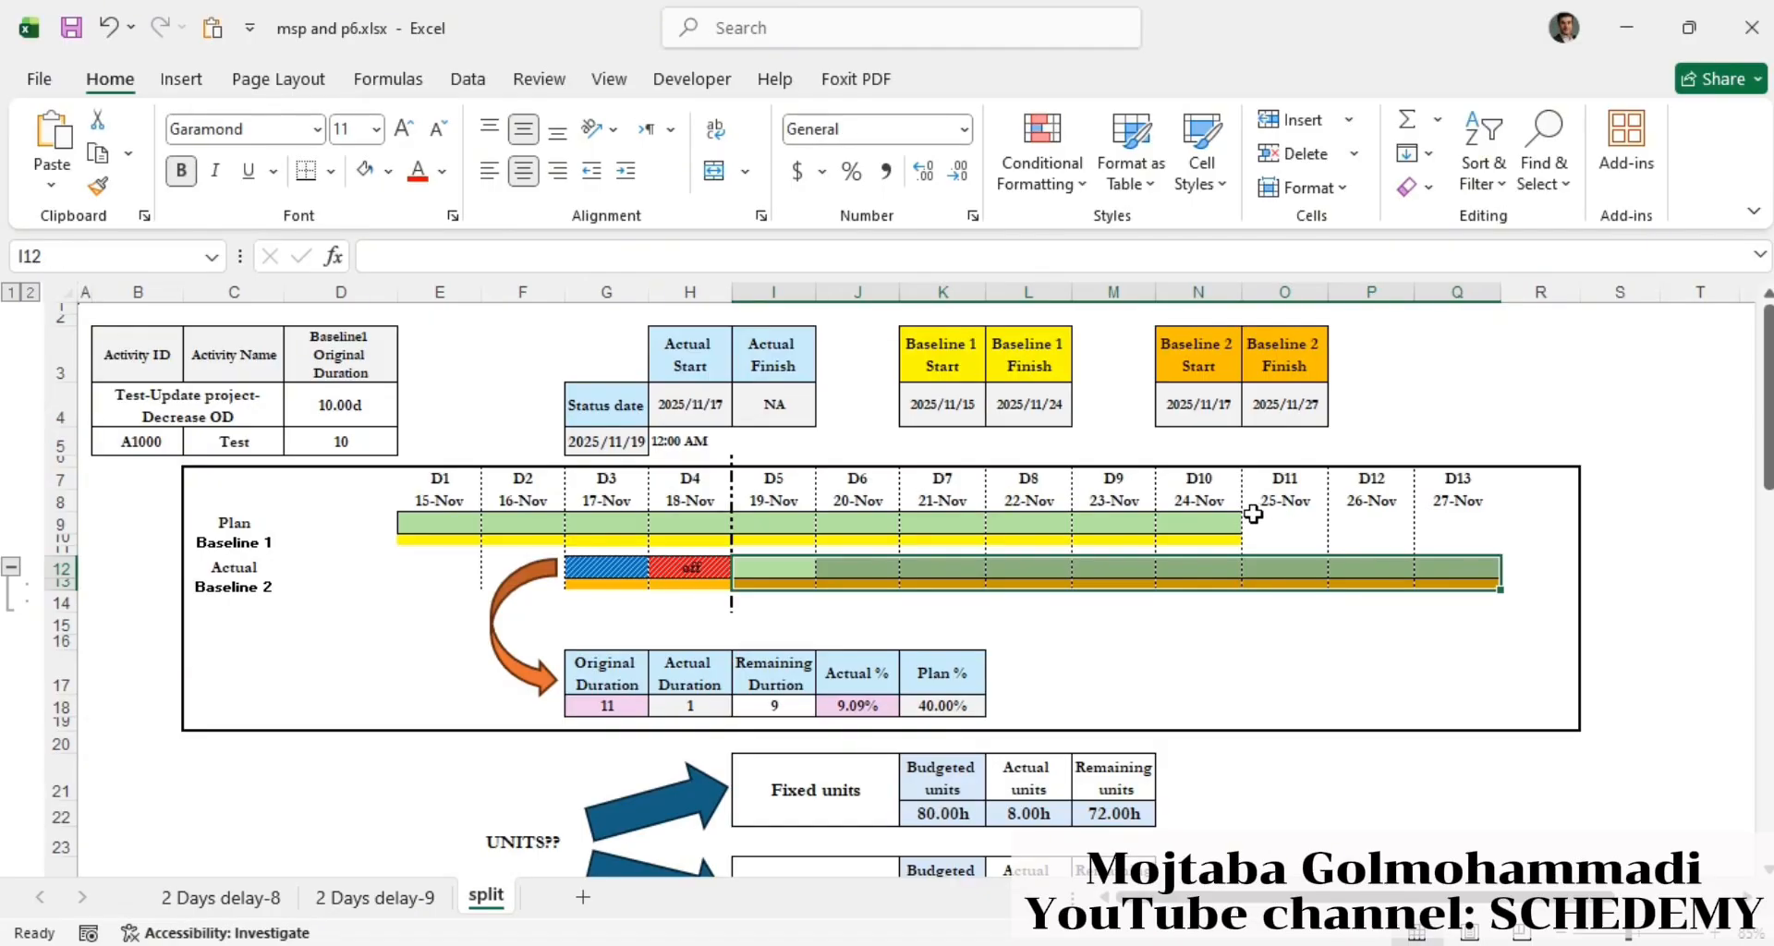
{"action": "left_click_drag", "start_coordinate": [1217, 499], "coordinate": [440, 522]}
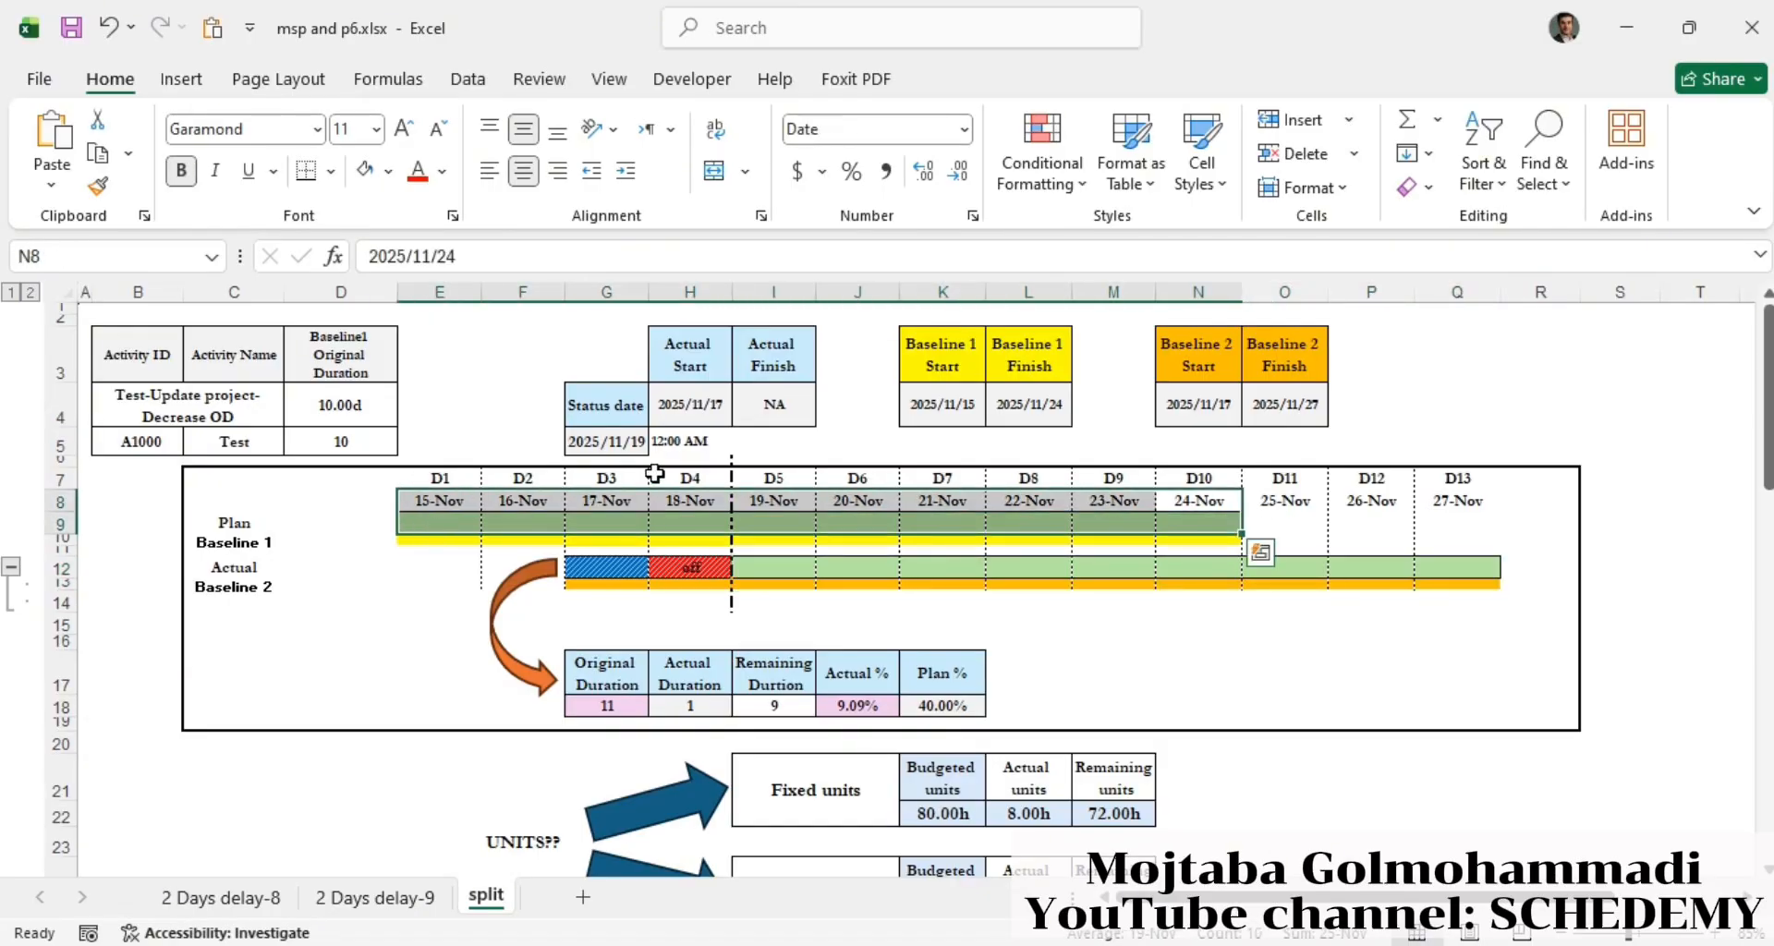
{"action": "left_click", "coordinate": [1201, 410]}
{"action": "left_click", "coordinate": [1288, 408]}
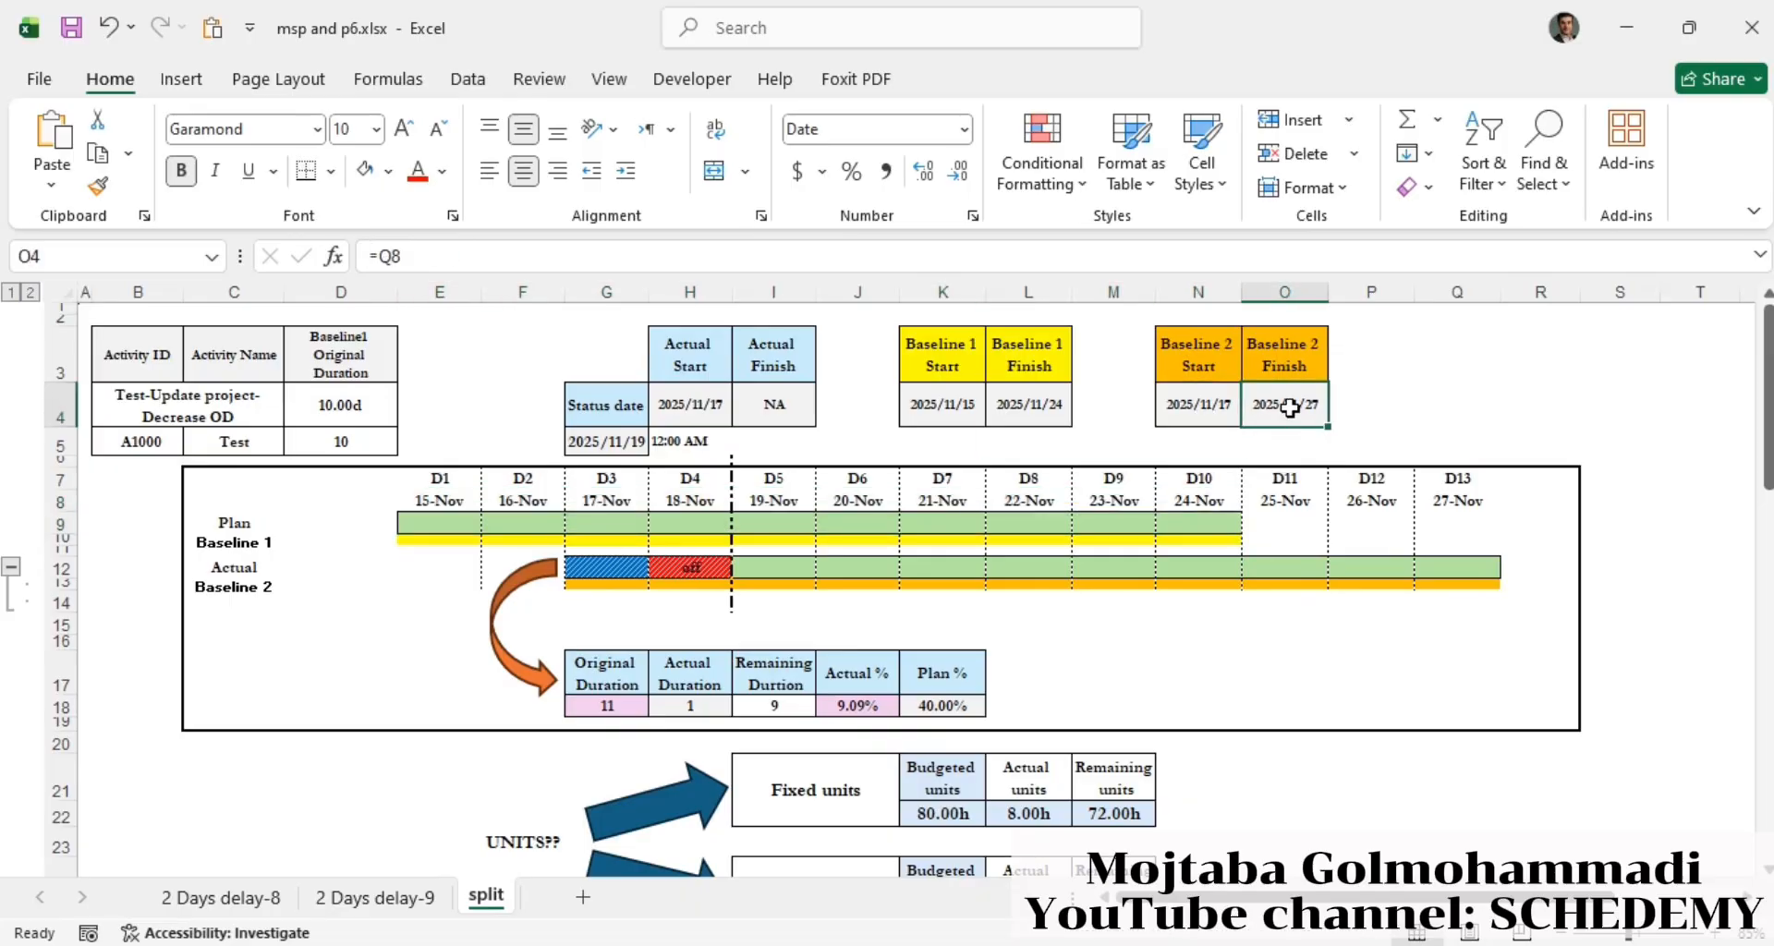
- Review the Original Duration, Actual Duration, Remaining Duration and Actual % cells against the Actual bar in the timeline
{"action": "left_click", "coordinate": [621, 707]}
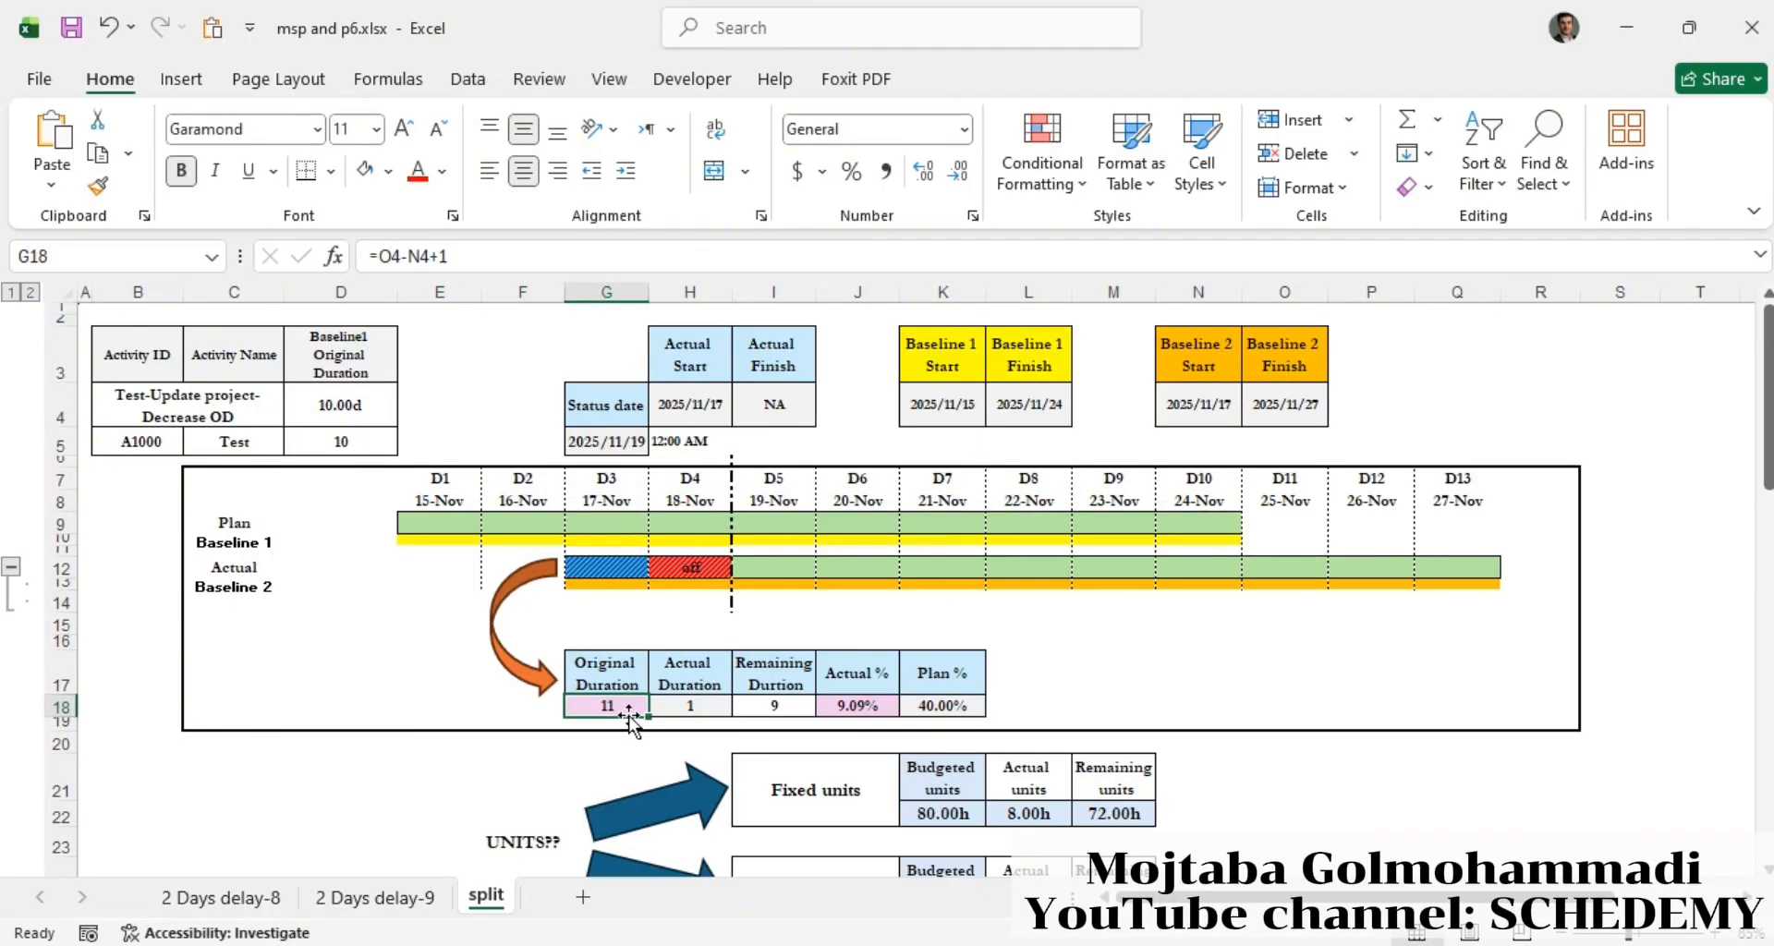
{"action": "left_click", "coordinate": [704, 708]}
{"action": "left_click", "coordinate": [616, 571]}
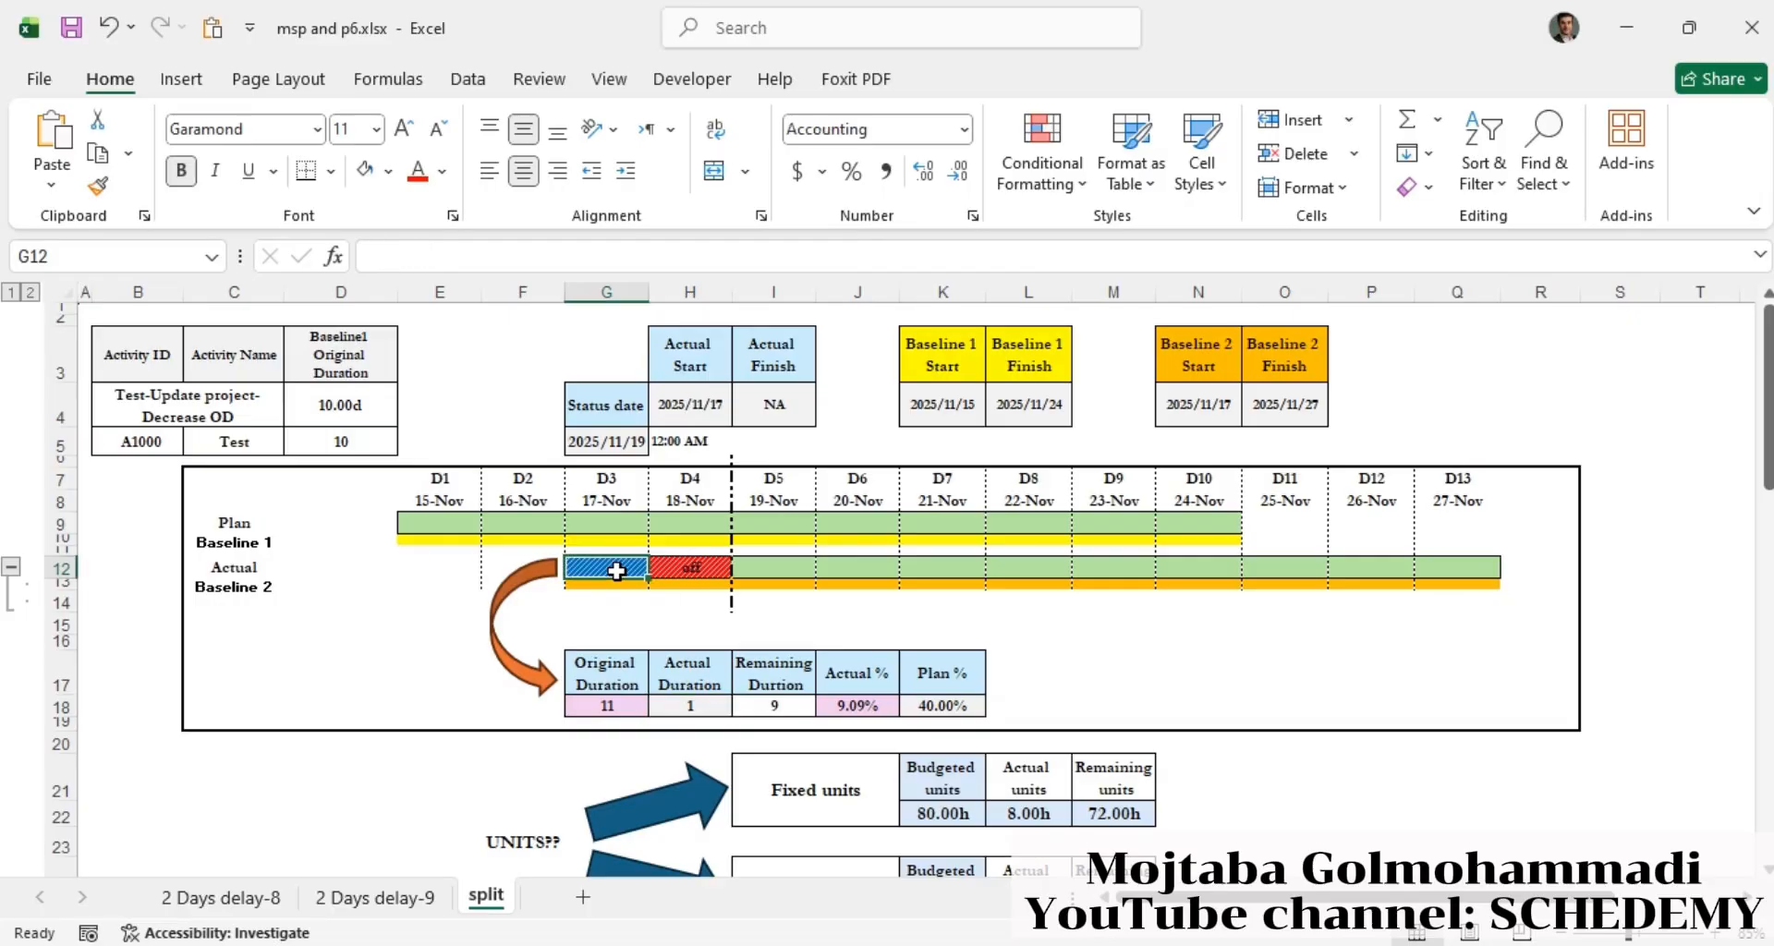
{"action": "left_click", "coordinate": [775, 705]}
{"action": "left_click_drag", "start_coordinate": [790, 570], "coordinate": [1466, 585]}
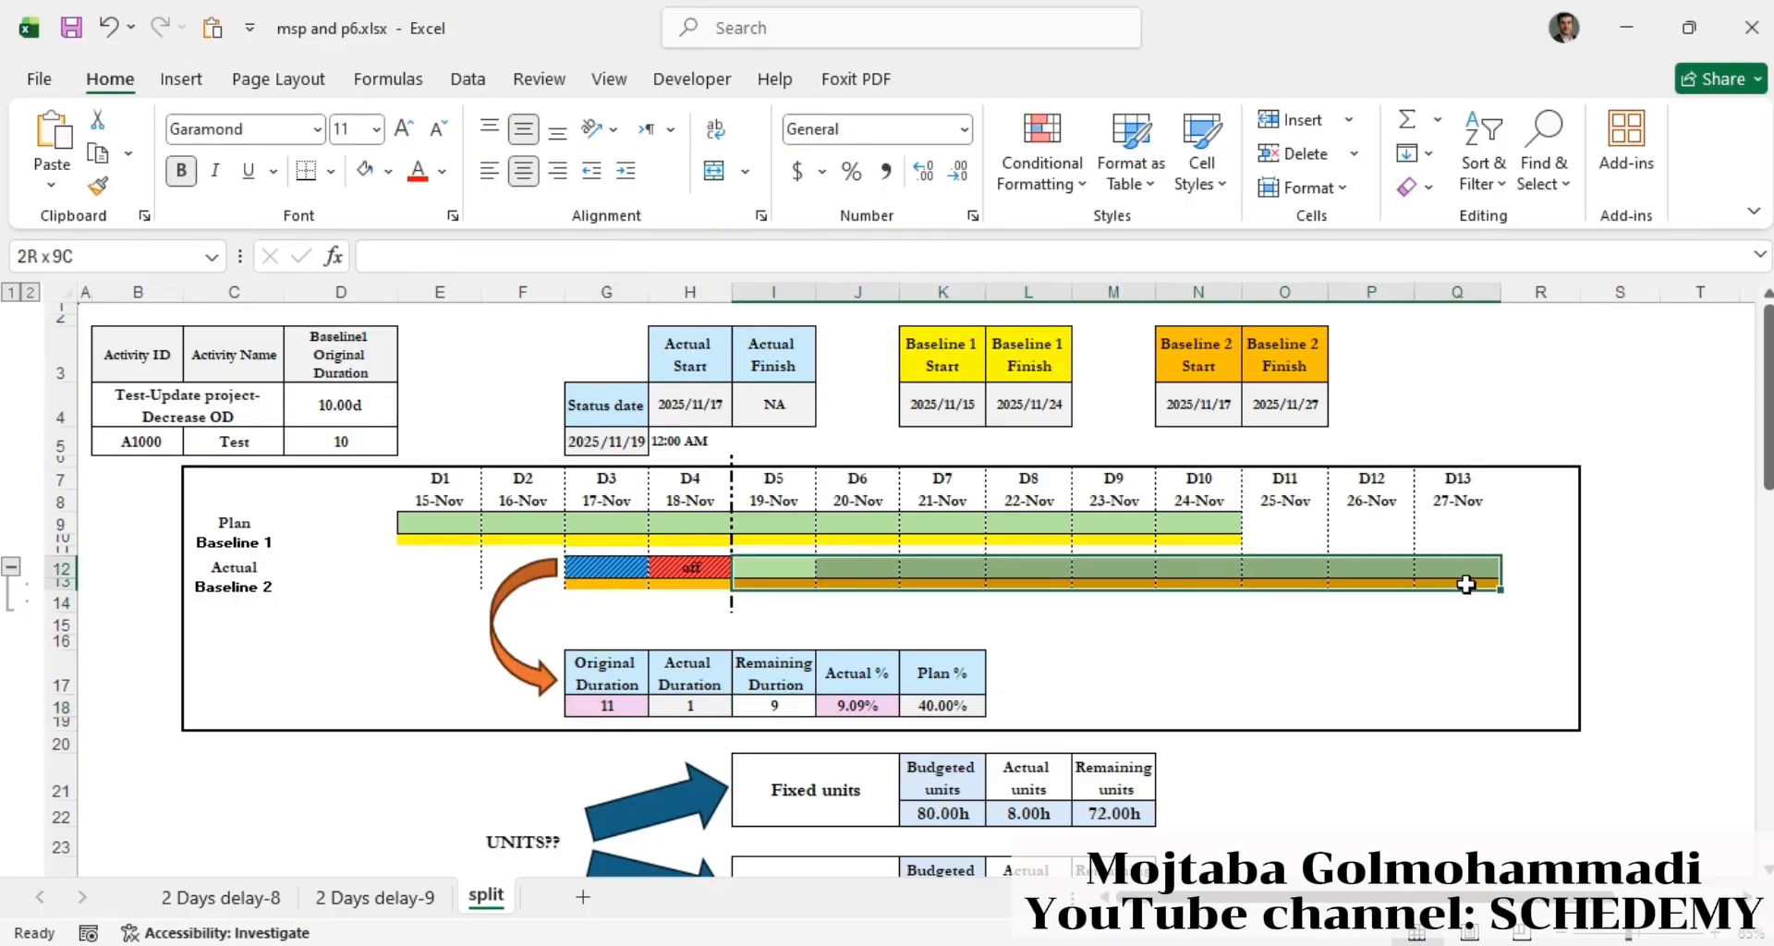
{"action": "left_click", "coordinate": [872, 705]}
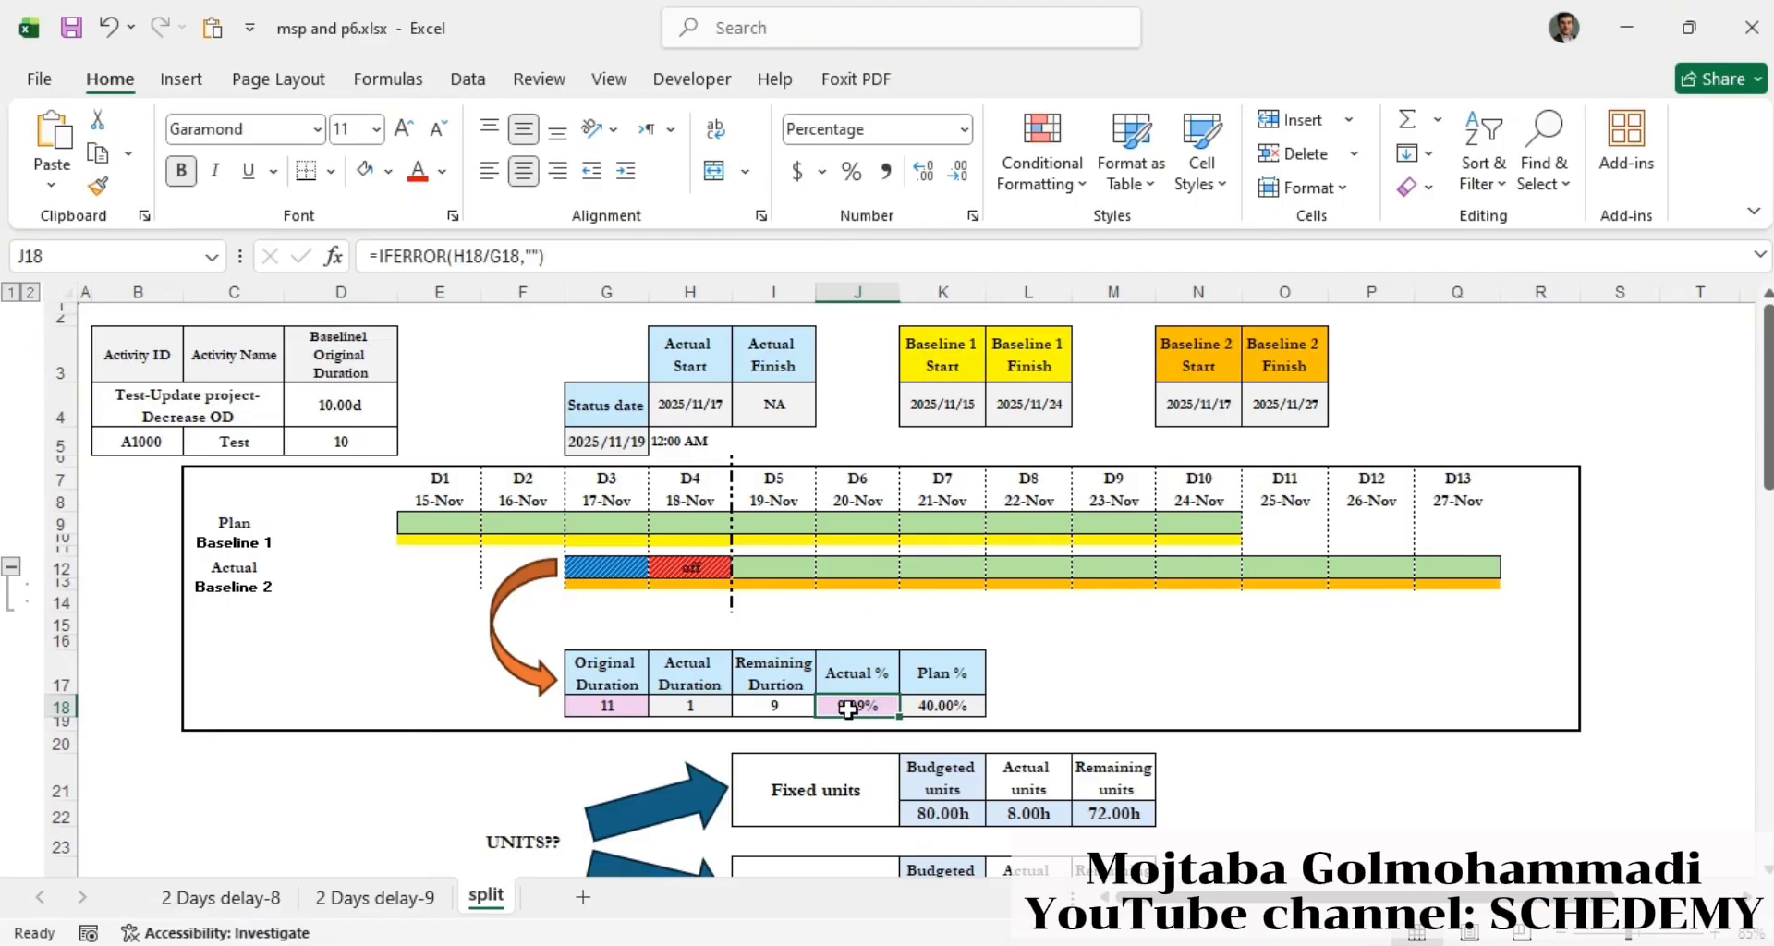
{"action": "left_click", "coordinate": [619, 707]}
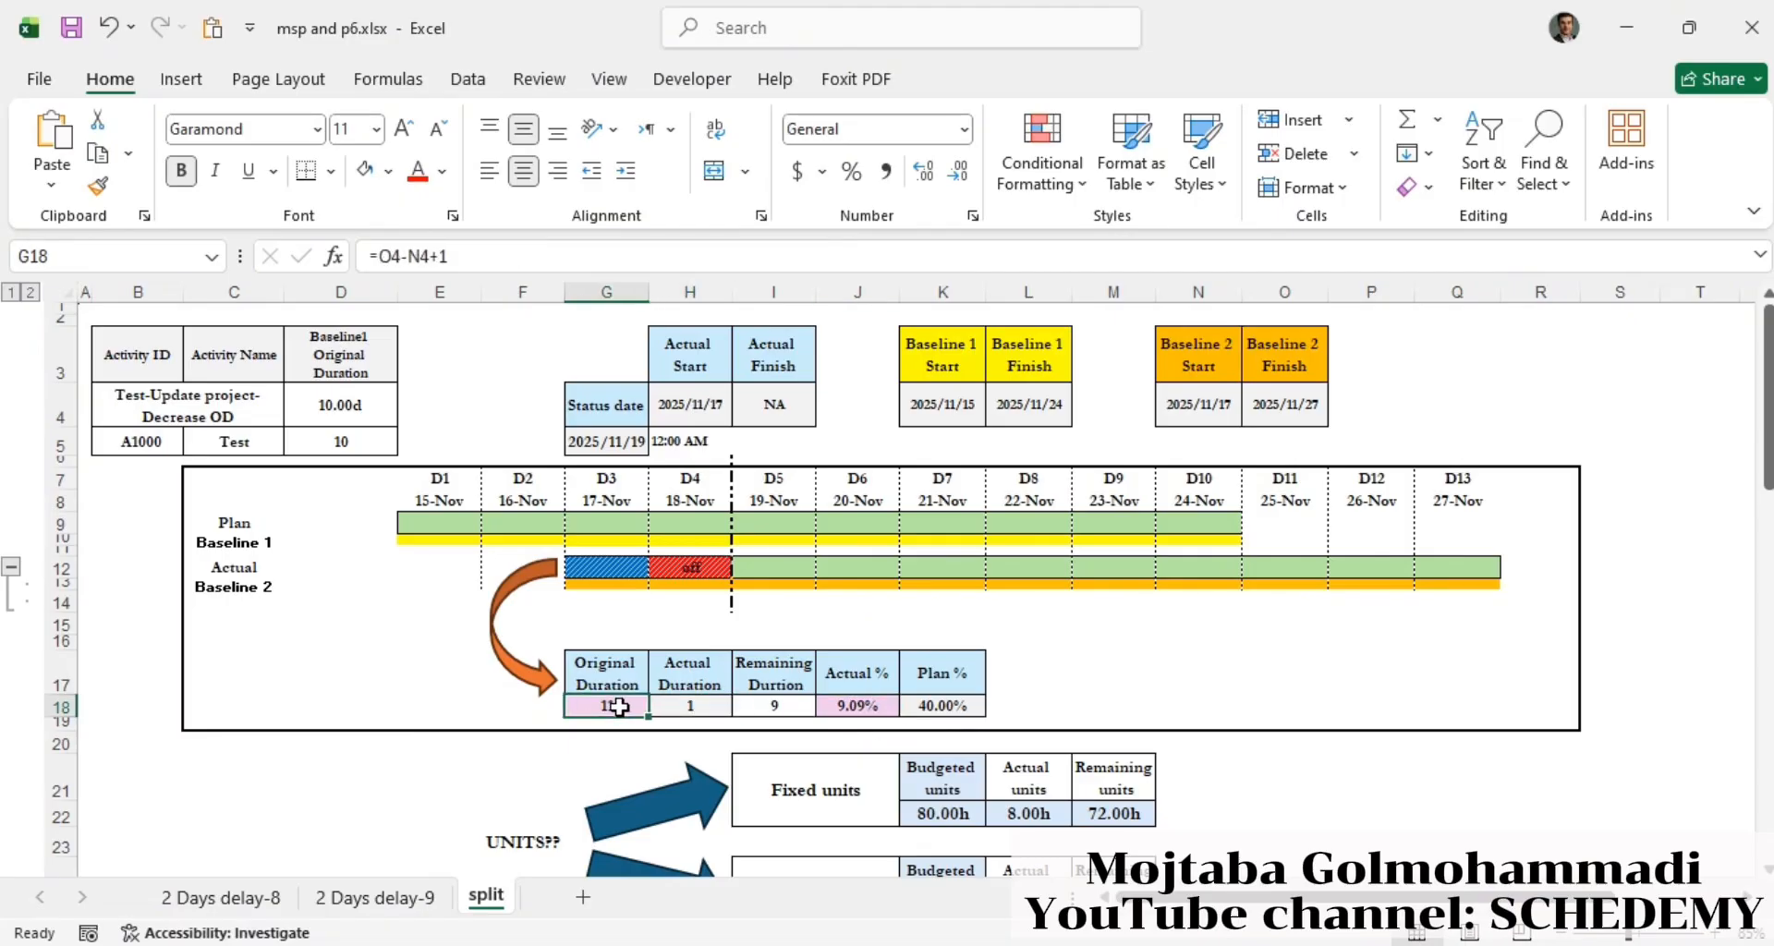
{"action": "left_click", "coordinate": [868, 706]}
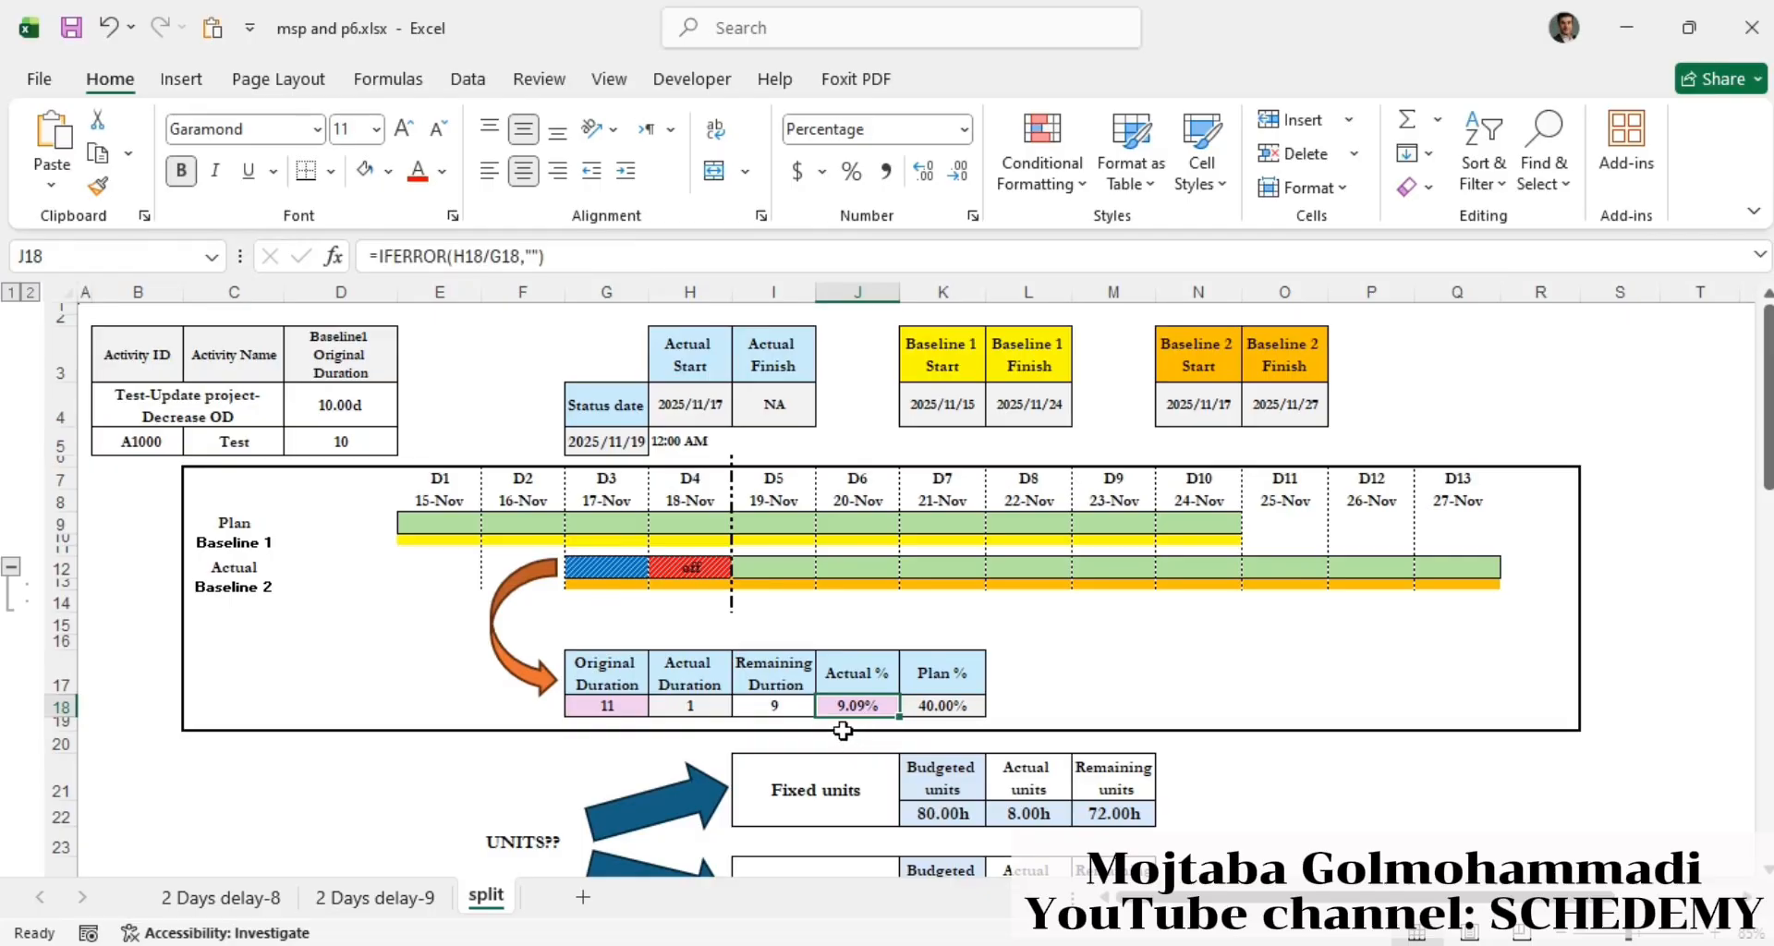
- Check the Plan % formula against the Plan bar from 15-Nov to 18-Nov and compare it with Actual %
{"action": "left_click", "coordinate": [956, 704]}
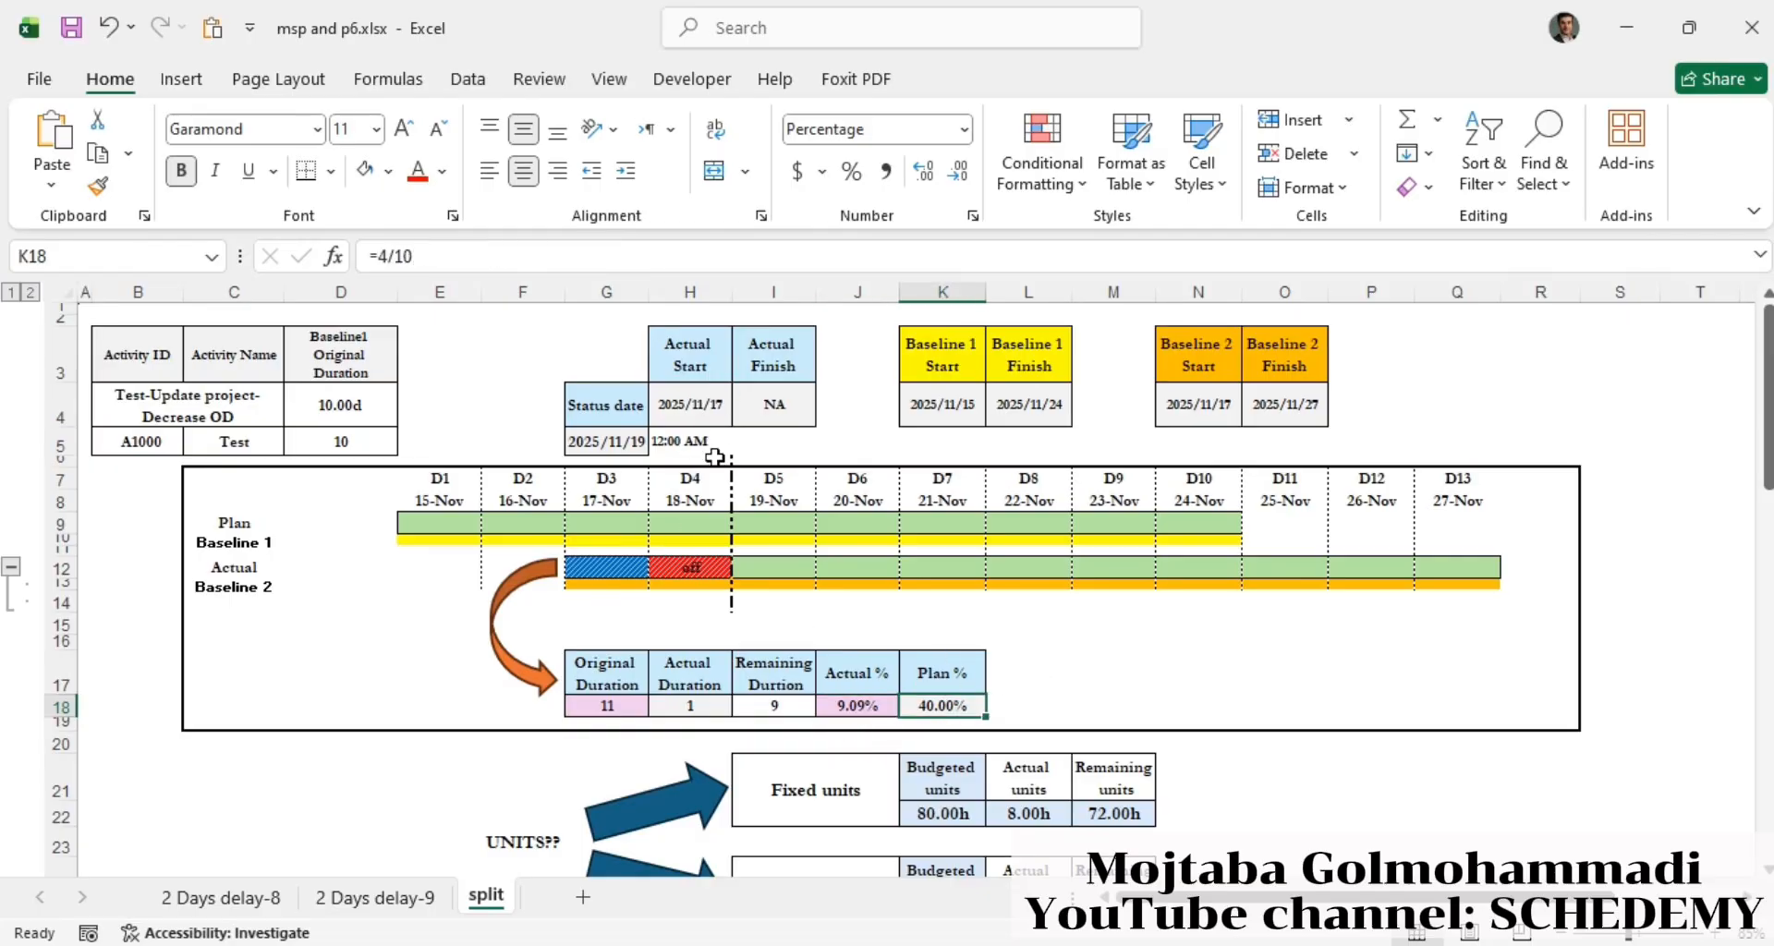
{"action": "left_click_drag", "start_coordinate": [712, 519], "coordinate": [425, 522]}
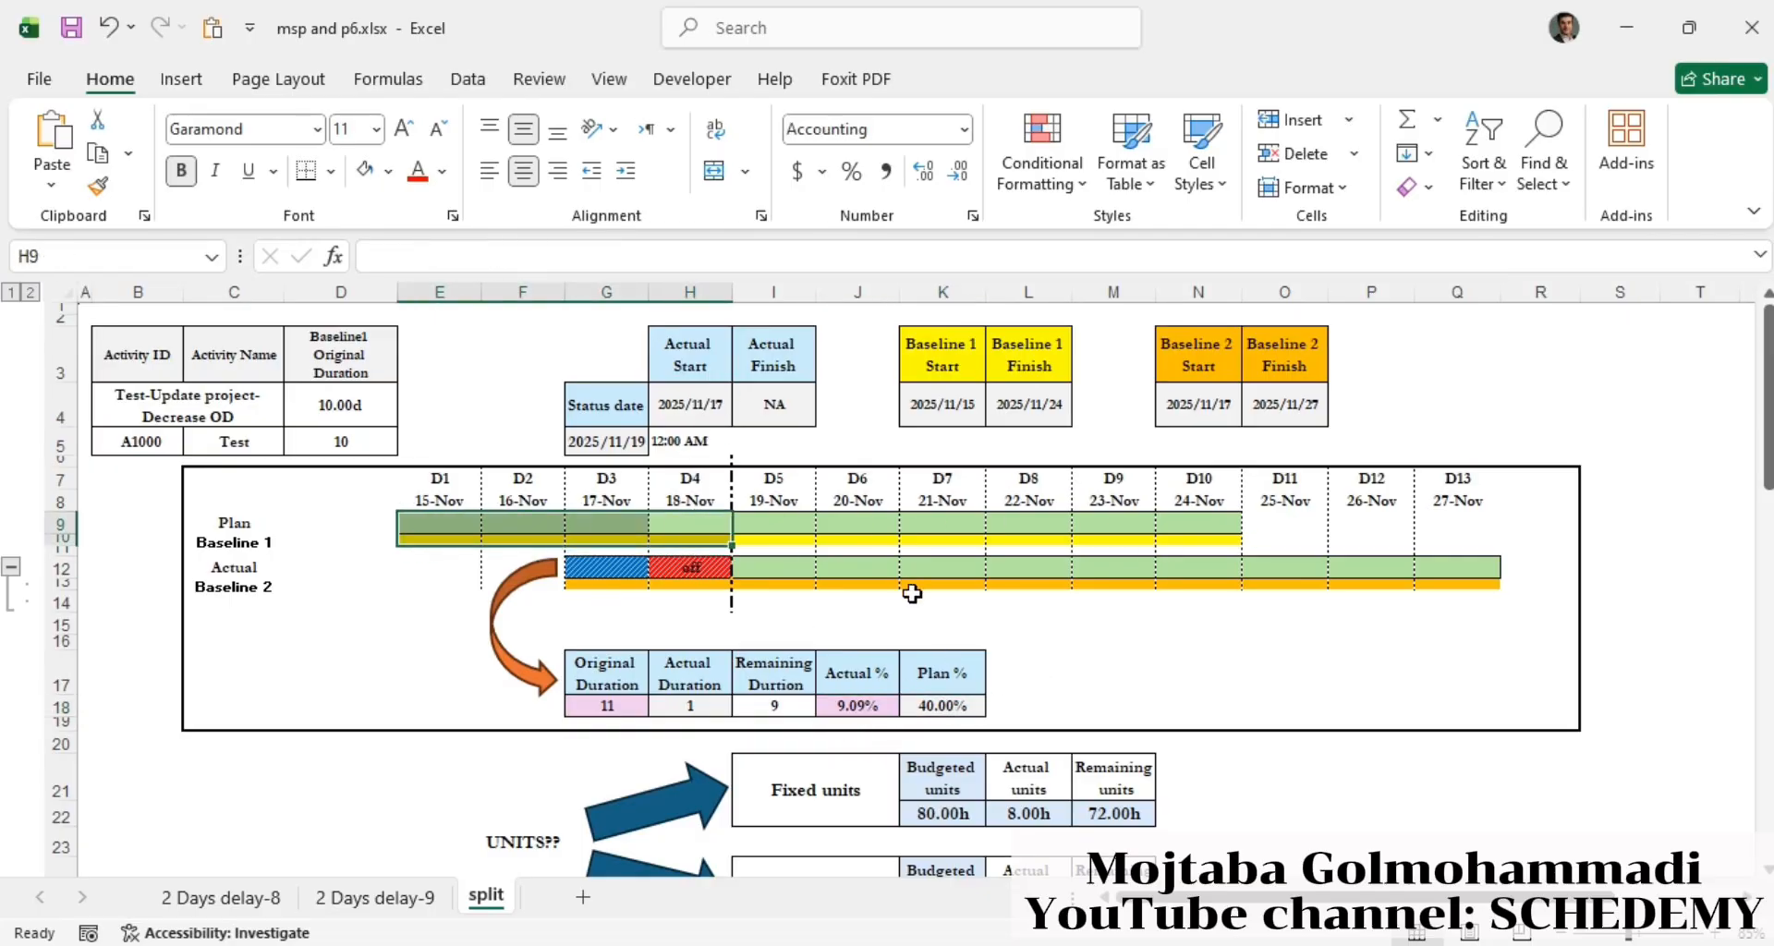
{"action": "left_click", "coordinate": [954, 705]}
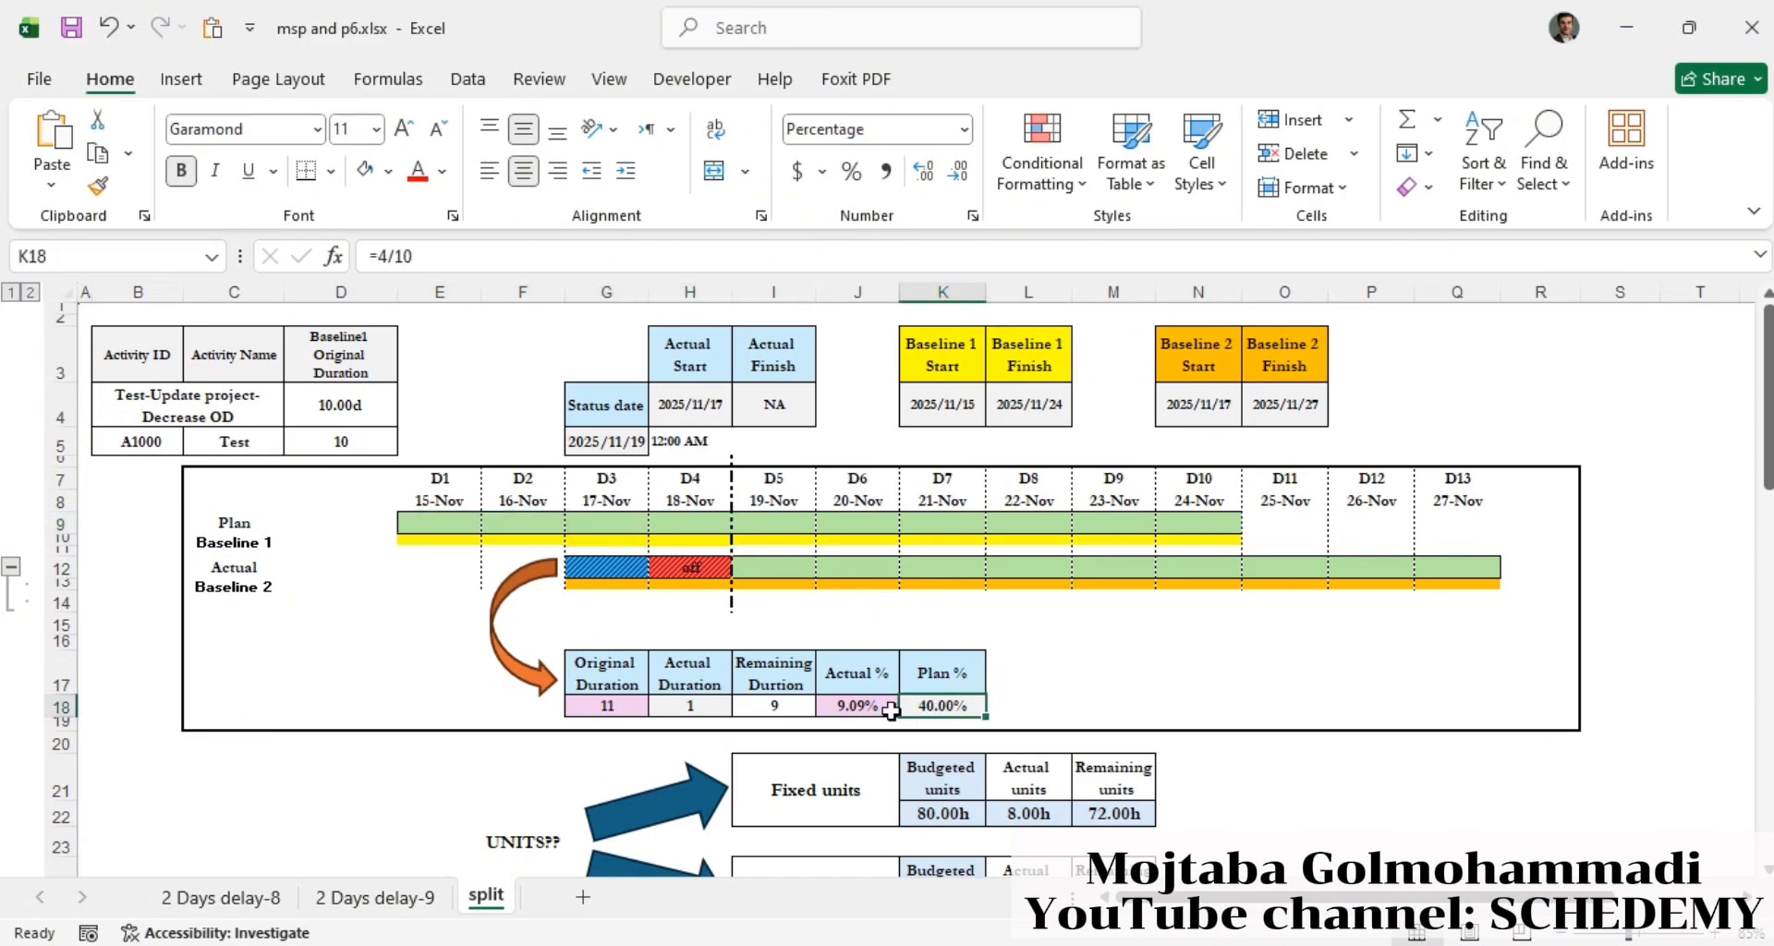
{"action": "left_click", "coordinate": [854, 706]}
- Review the actual and remaining units of the Fixed units table against the worked and remaining days of the Actual bar
{"action": "scroll", "coordinate": [923, 679], "scroll_direction": "down", "scroll_amount": 1}
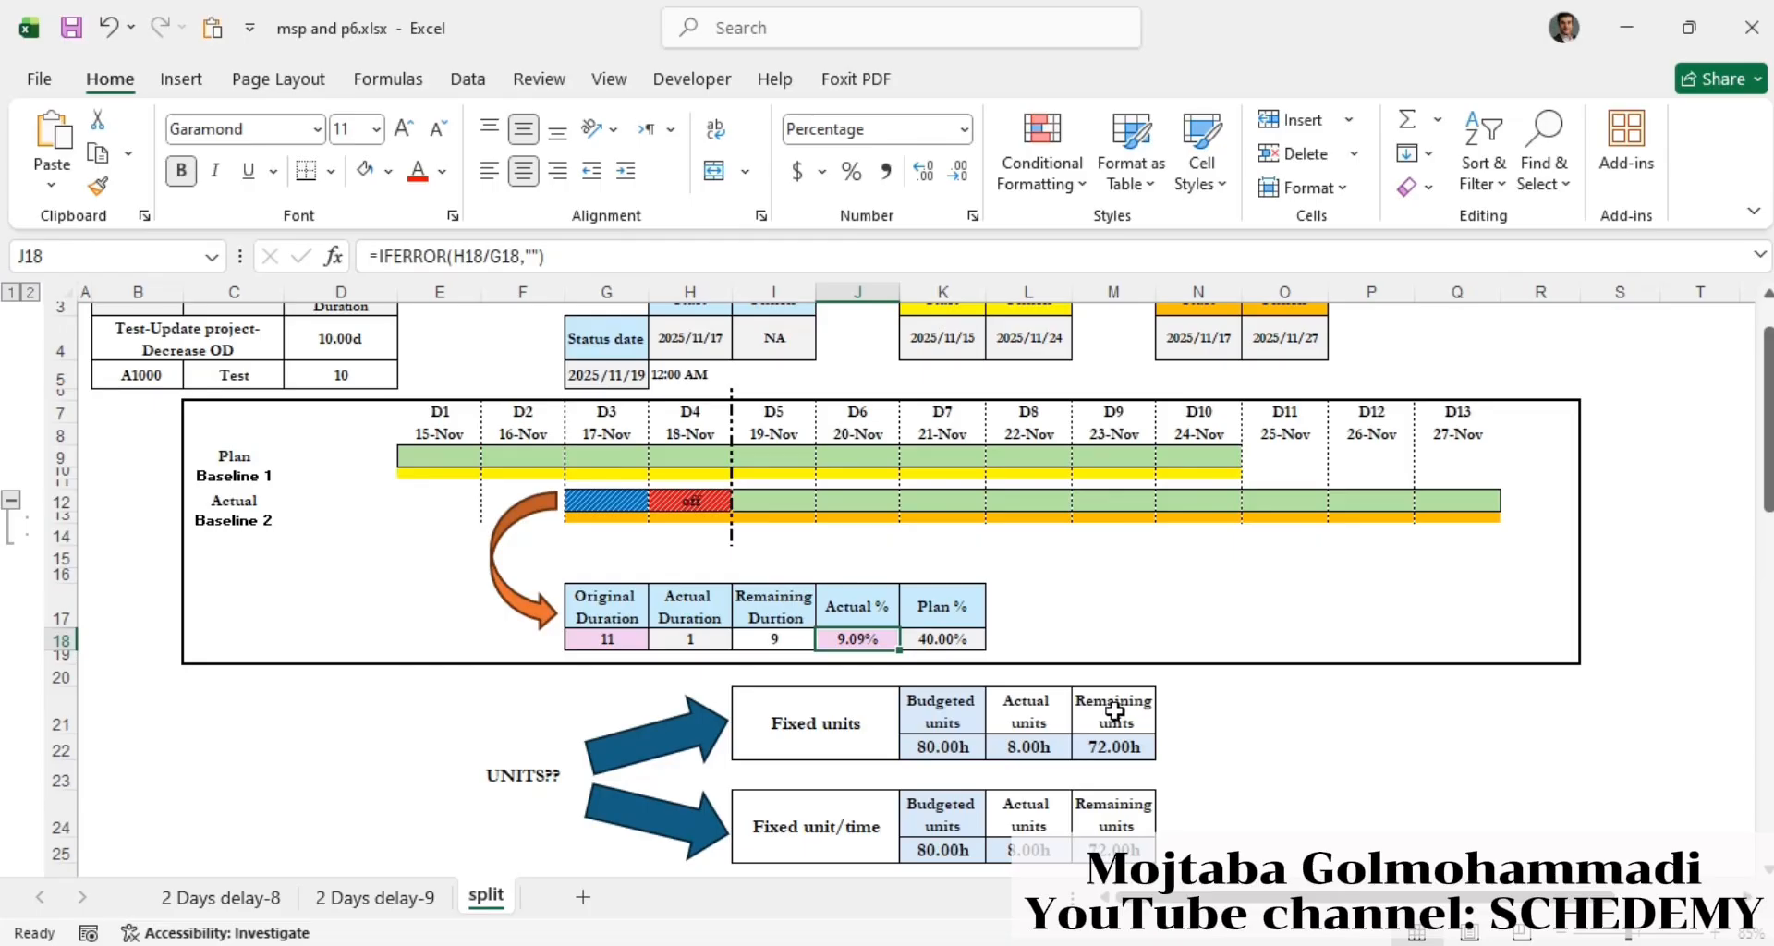
{"action": "scroll", "coordinate": [1086, 710], "scroll_direction": "up", "scroll_amount": 1}
{"action": "left_click", "coordinate": [1035, 806]}
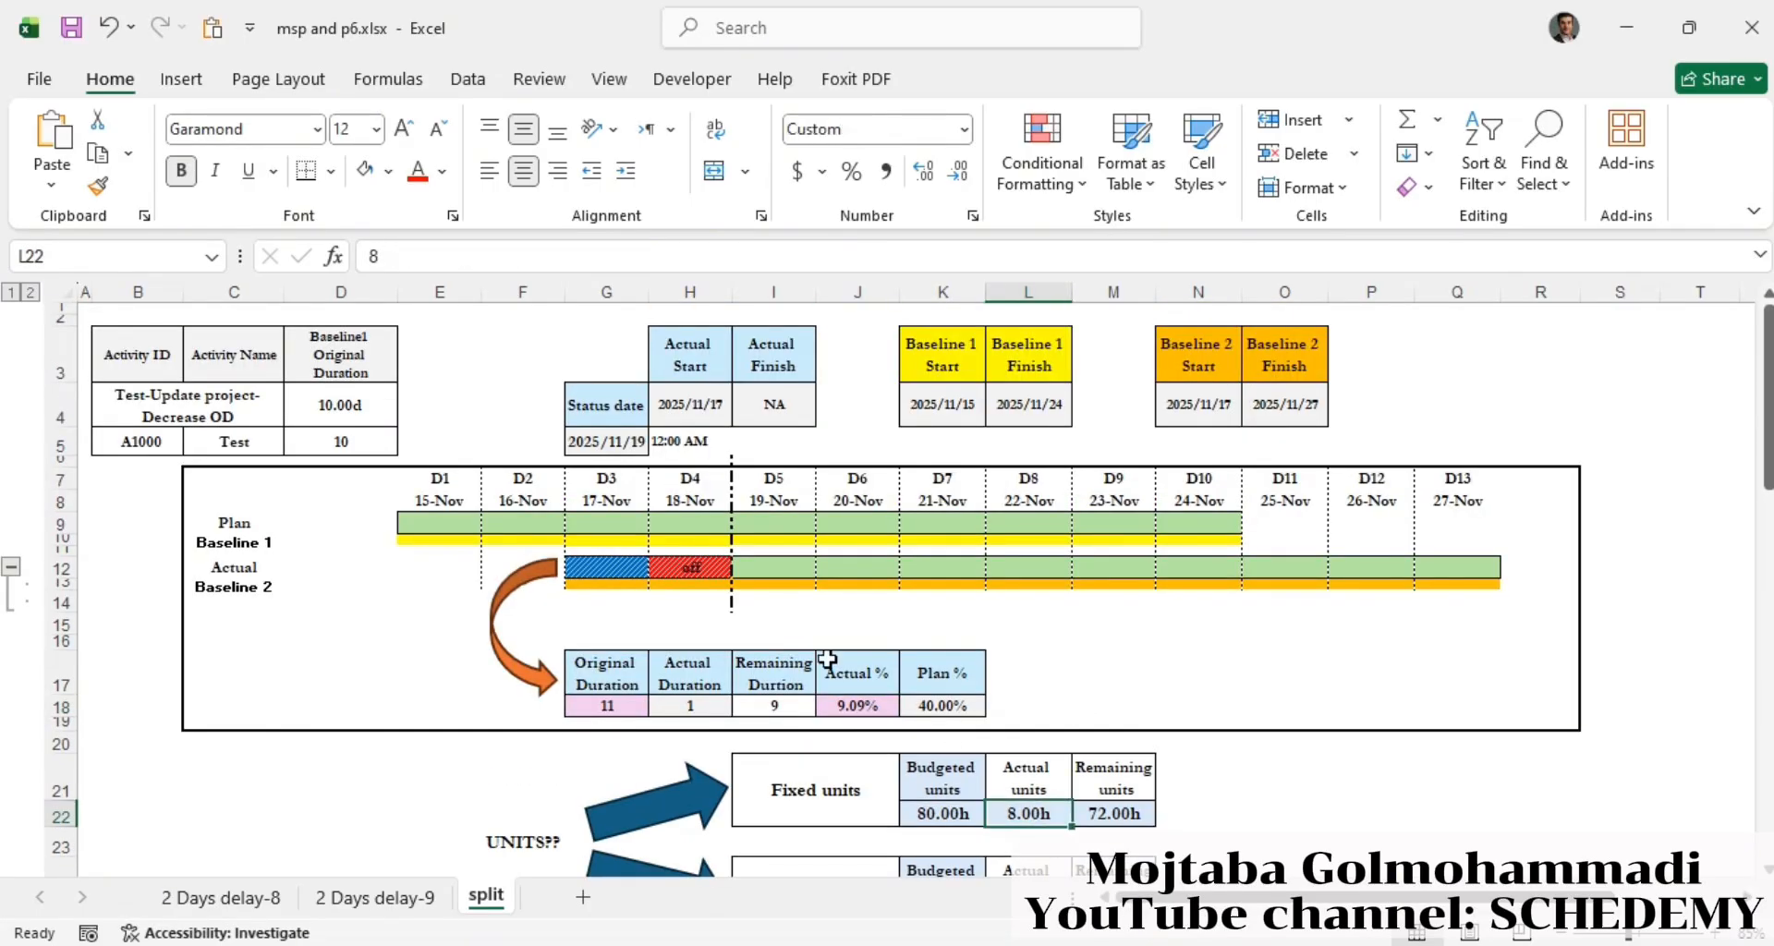
{"action": "left_click", "coordinate": [614, 567]}
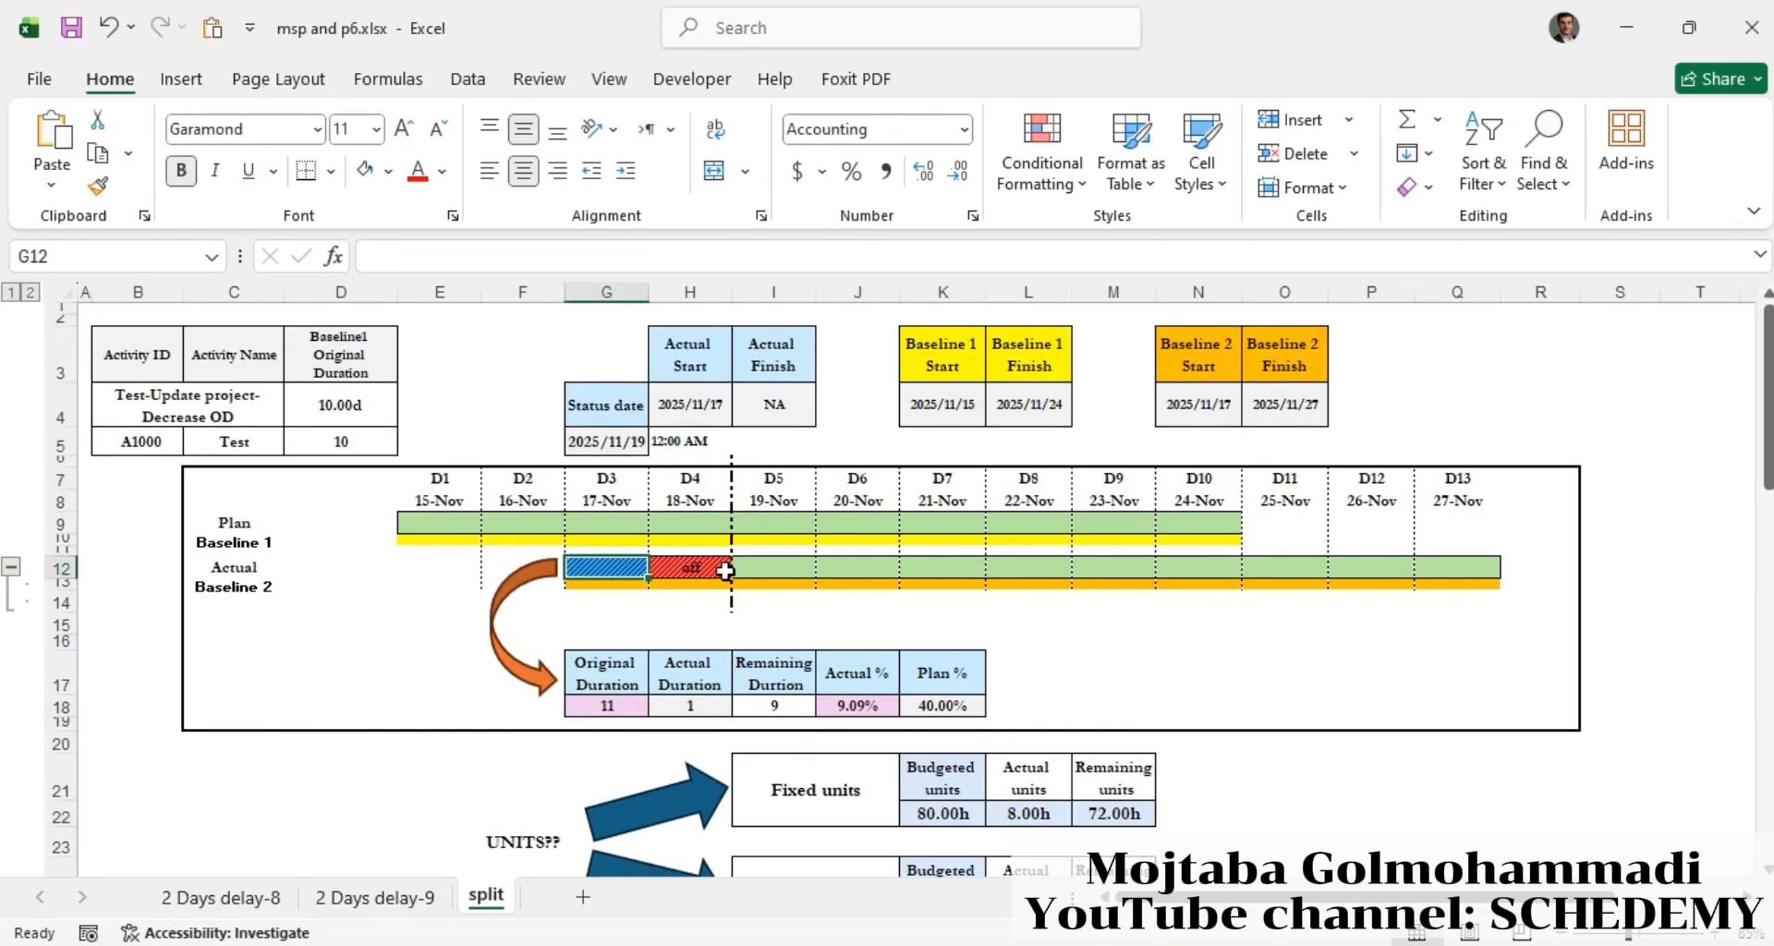
{"action": "left_click_drag", "start_coordinate": [796, 571], "coordinate": [1485, 575]}
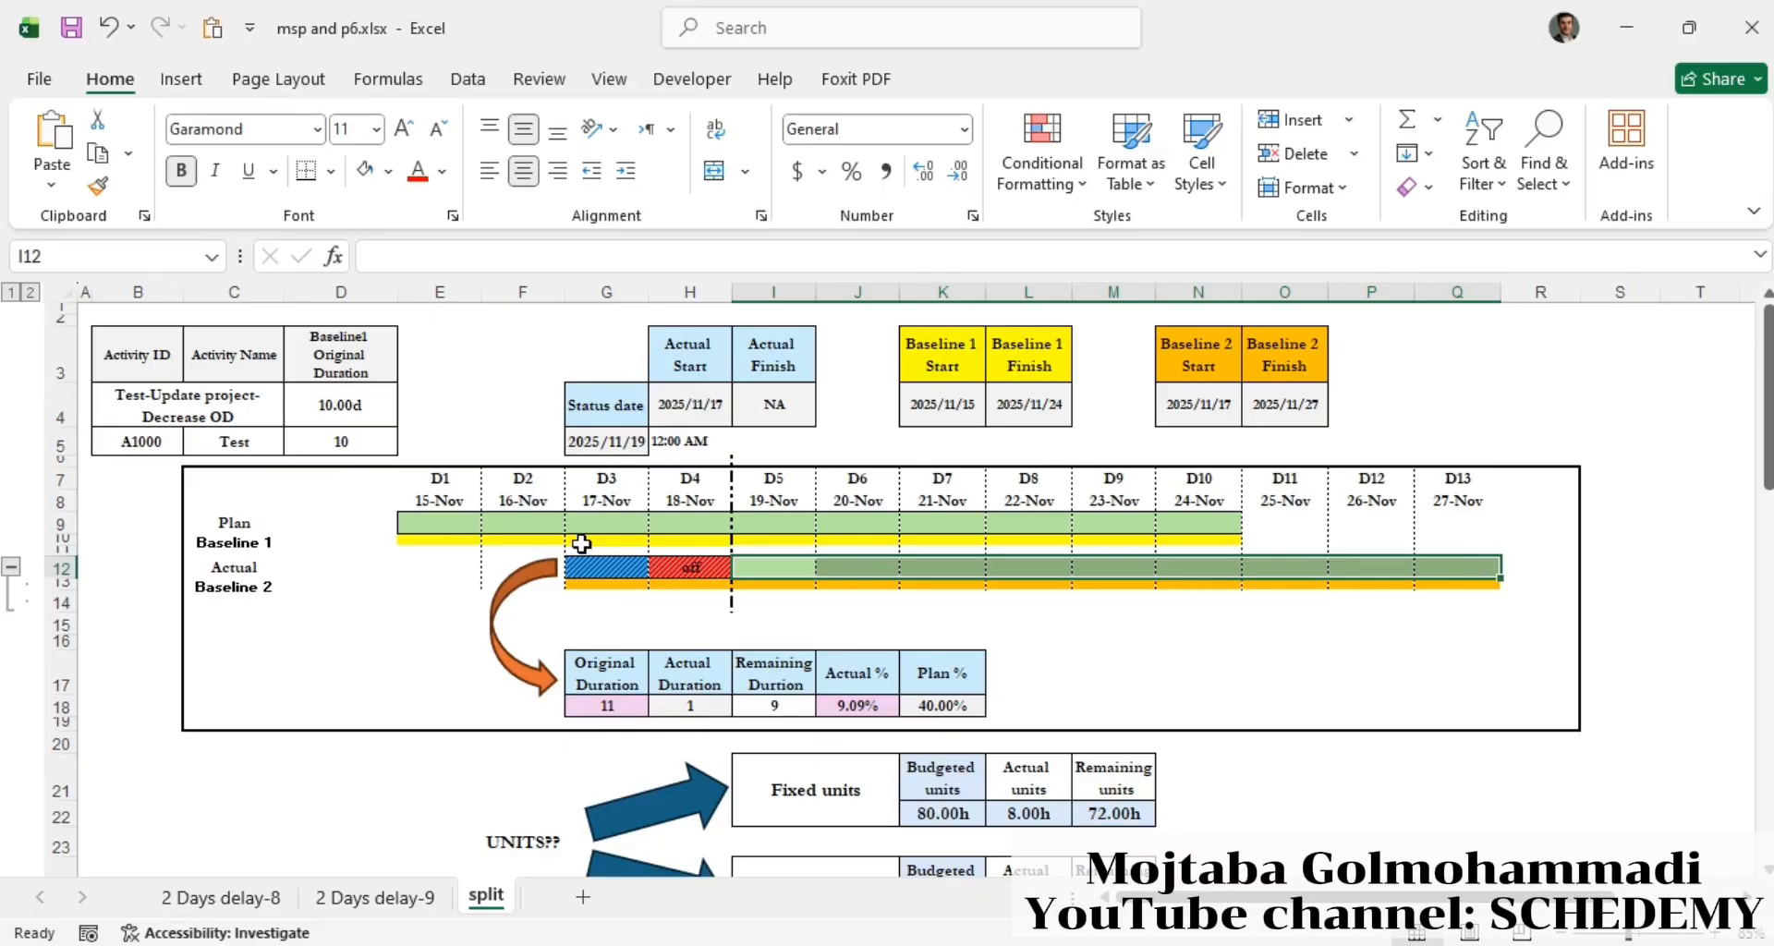
{"action": "left_click", "coordinate": [596, 566]}
{"action": "left_click", "coordinate": [1110, 812]}
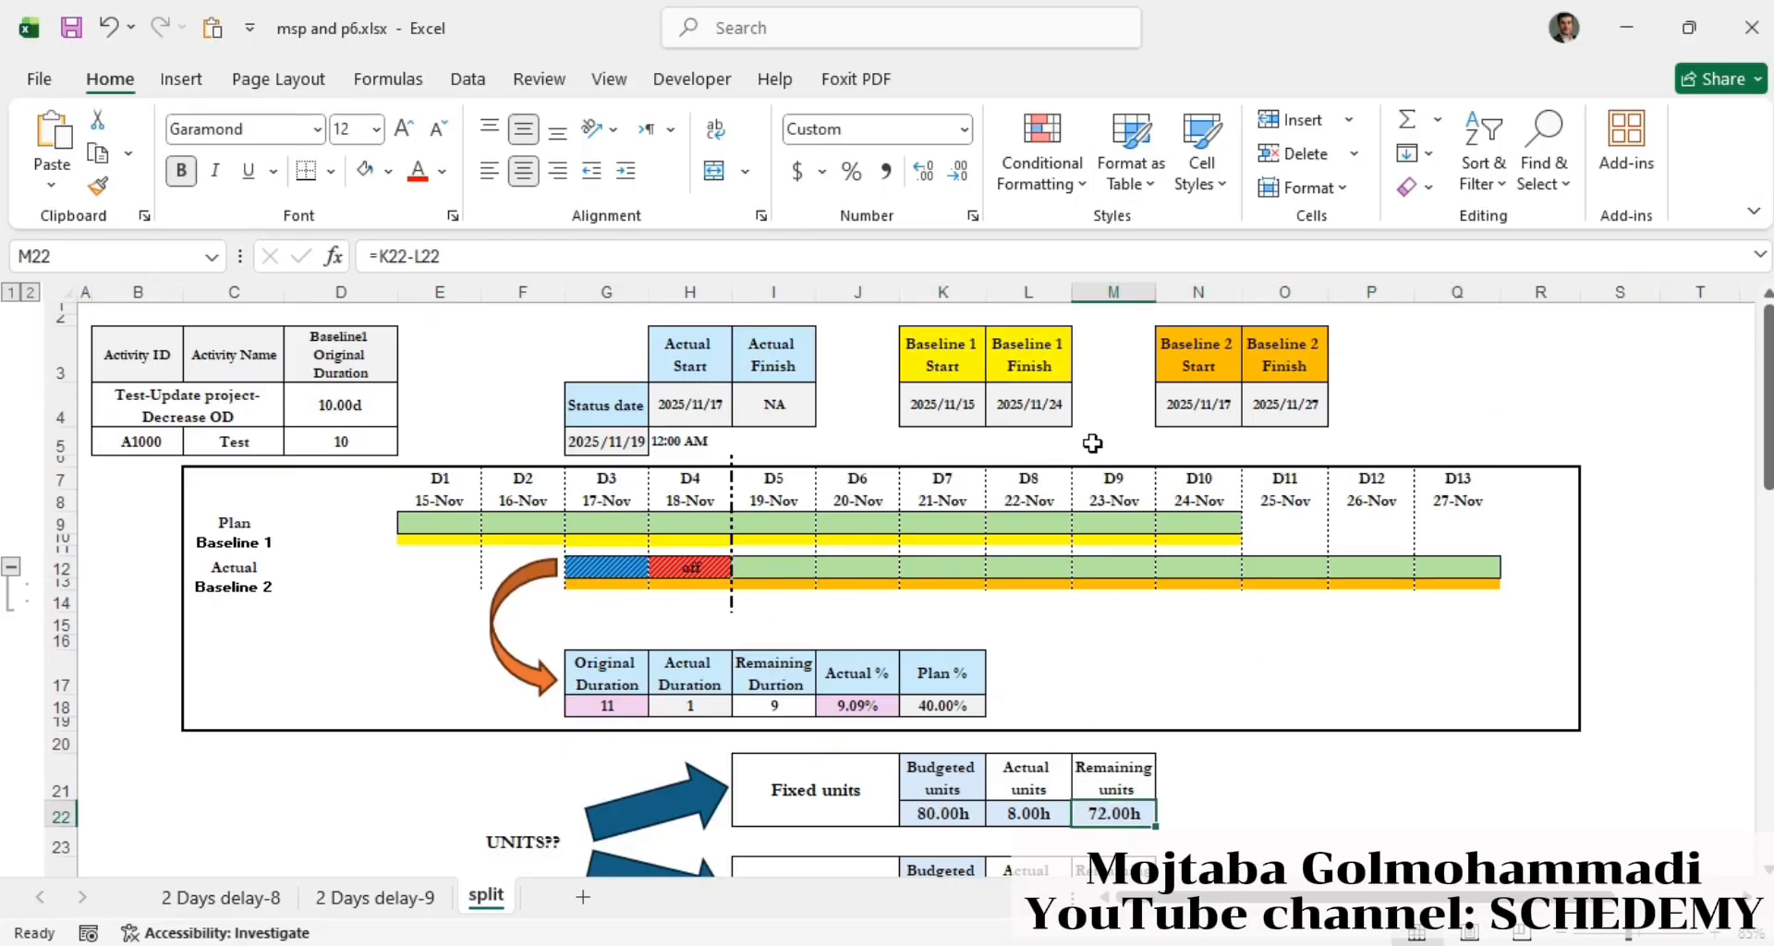
- Switch to Microsoft Project and set the test task's Actual Start to 2025/11/17
{"action": "left_click", "coordinate": [739, 942]}
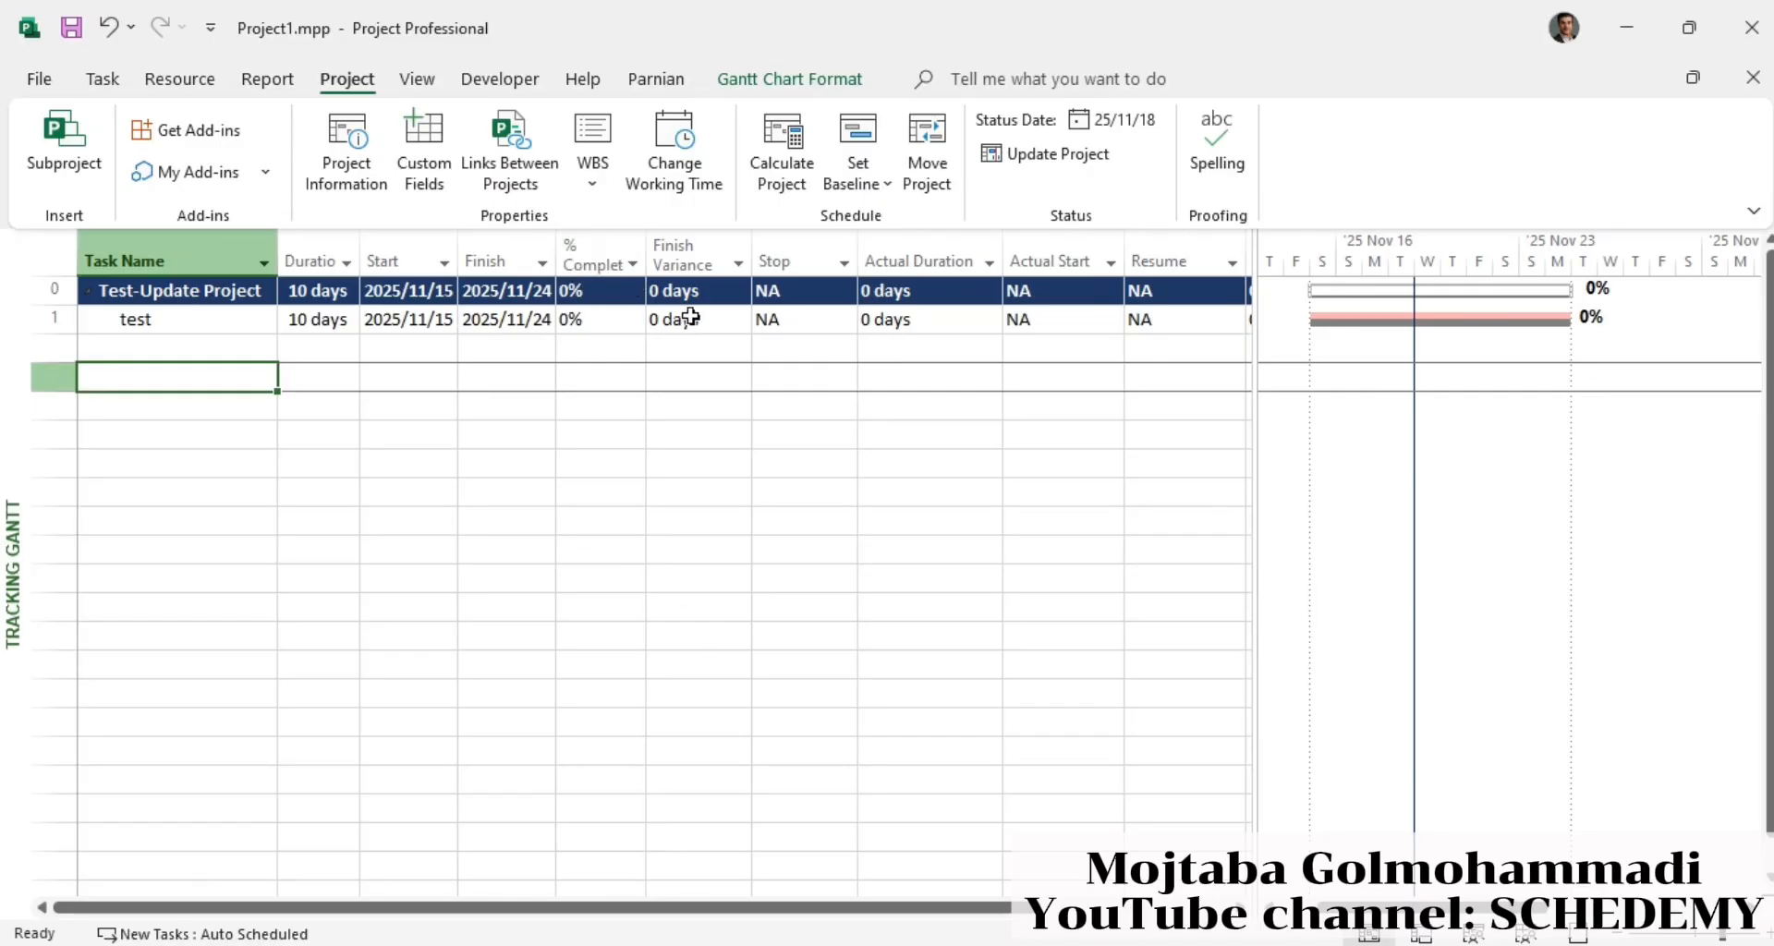
{"action": "left_click", "coordinate": [942, 321]}
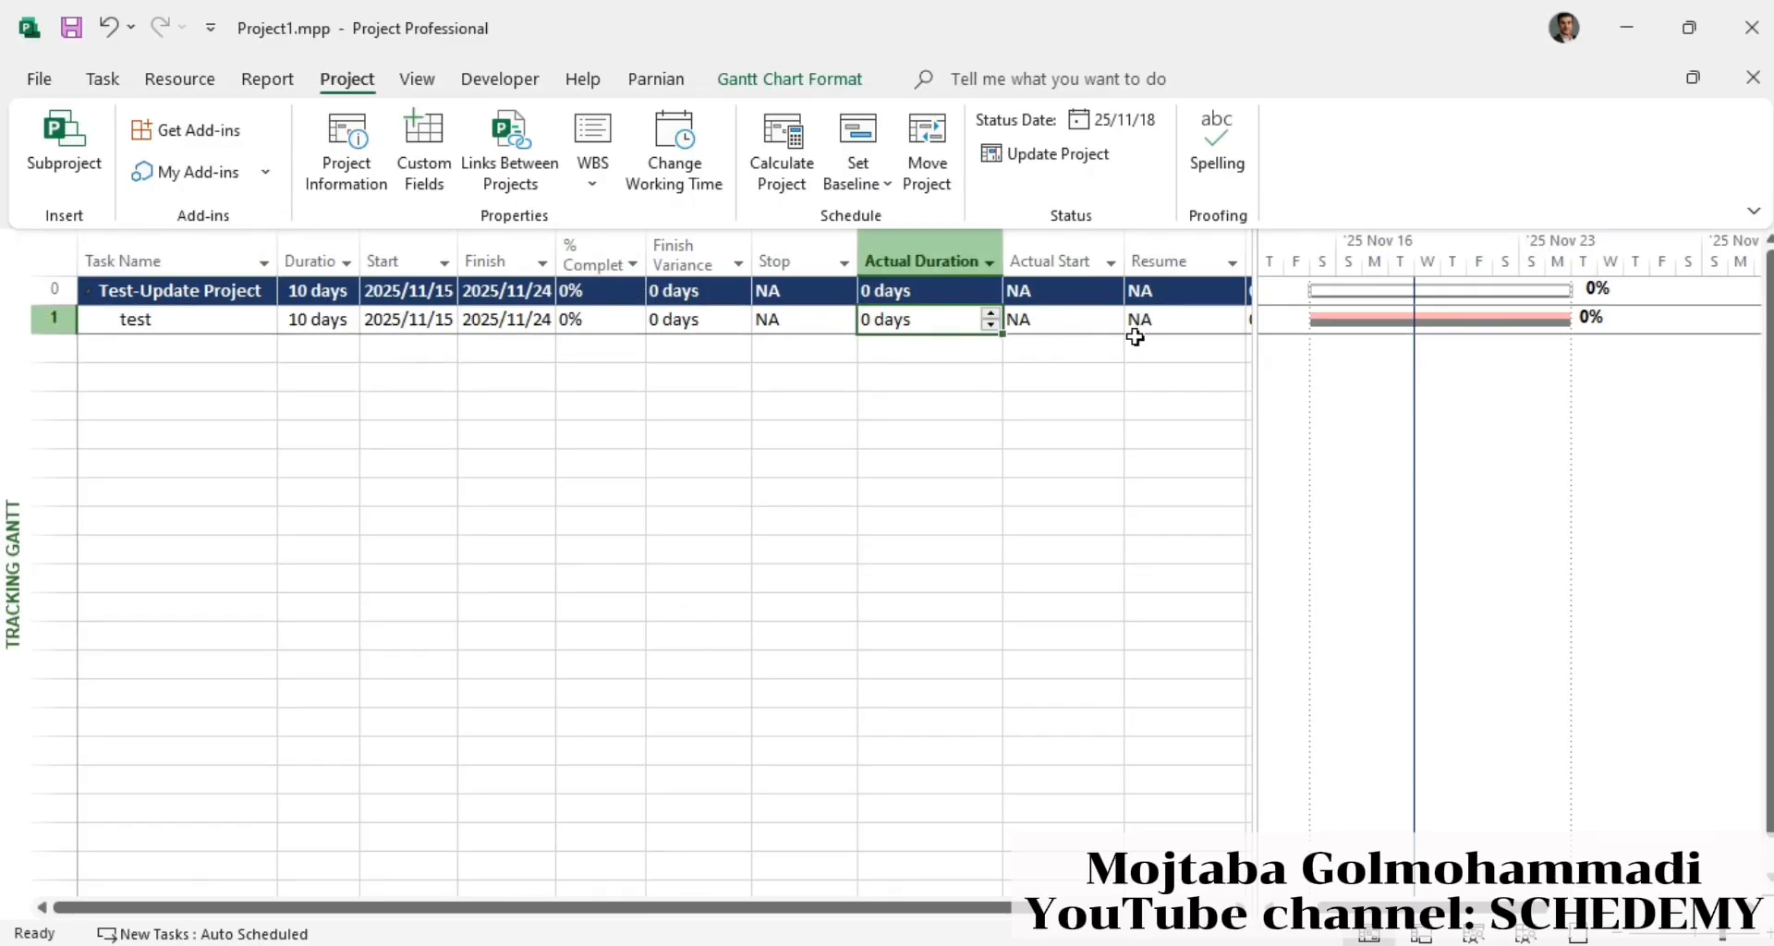
{"action": "left_click", "coordinate": [677, 319]}
{"action": "left_click", "coordinate": [1019, 320]}
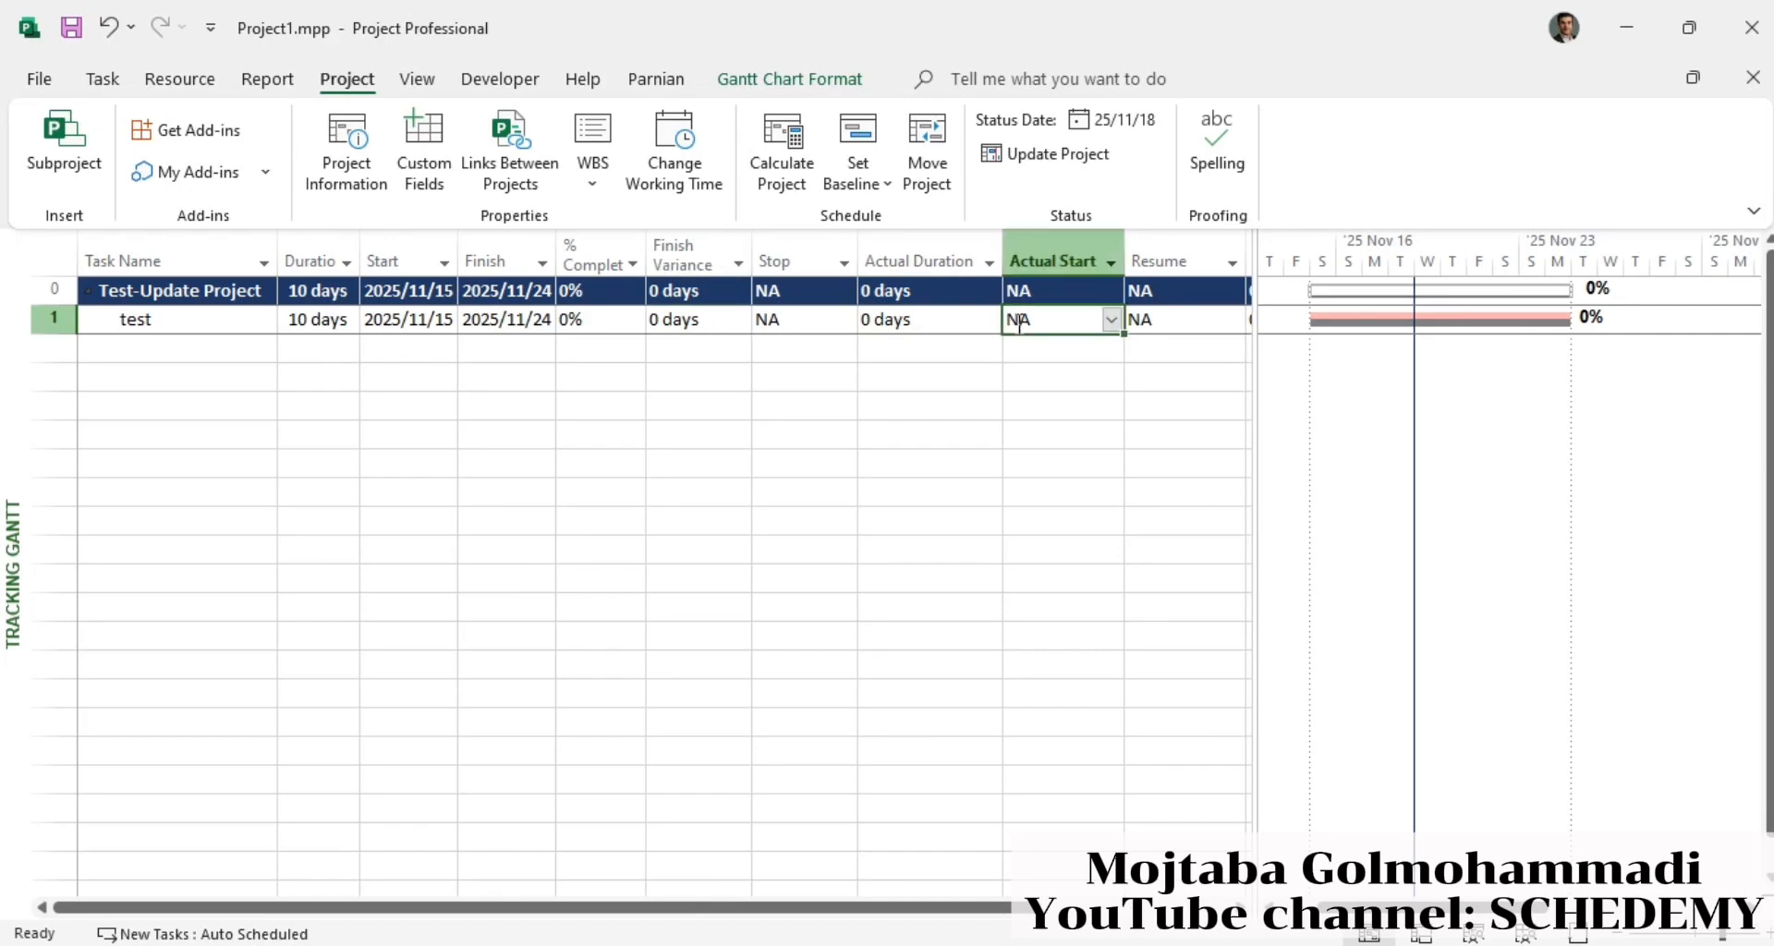
{"action": "left_click", "coordinate": [1112, 322]}
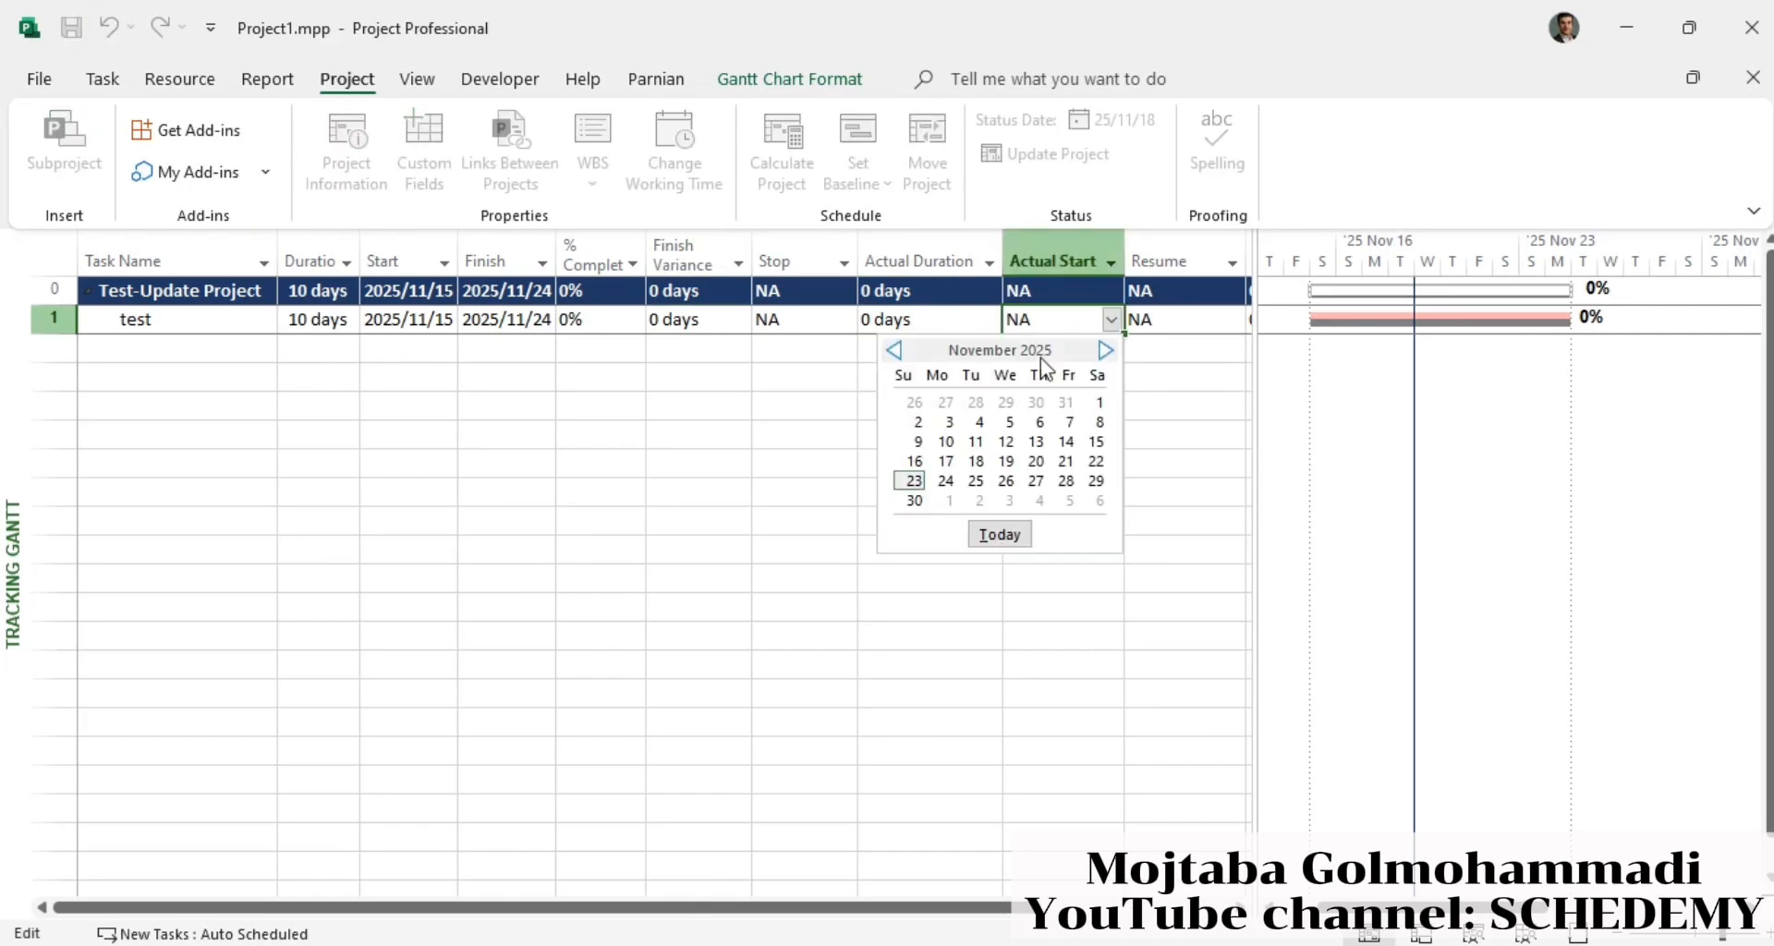
{"action": "left_click", "coordinate": [945, 461]}
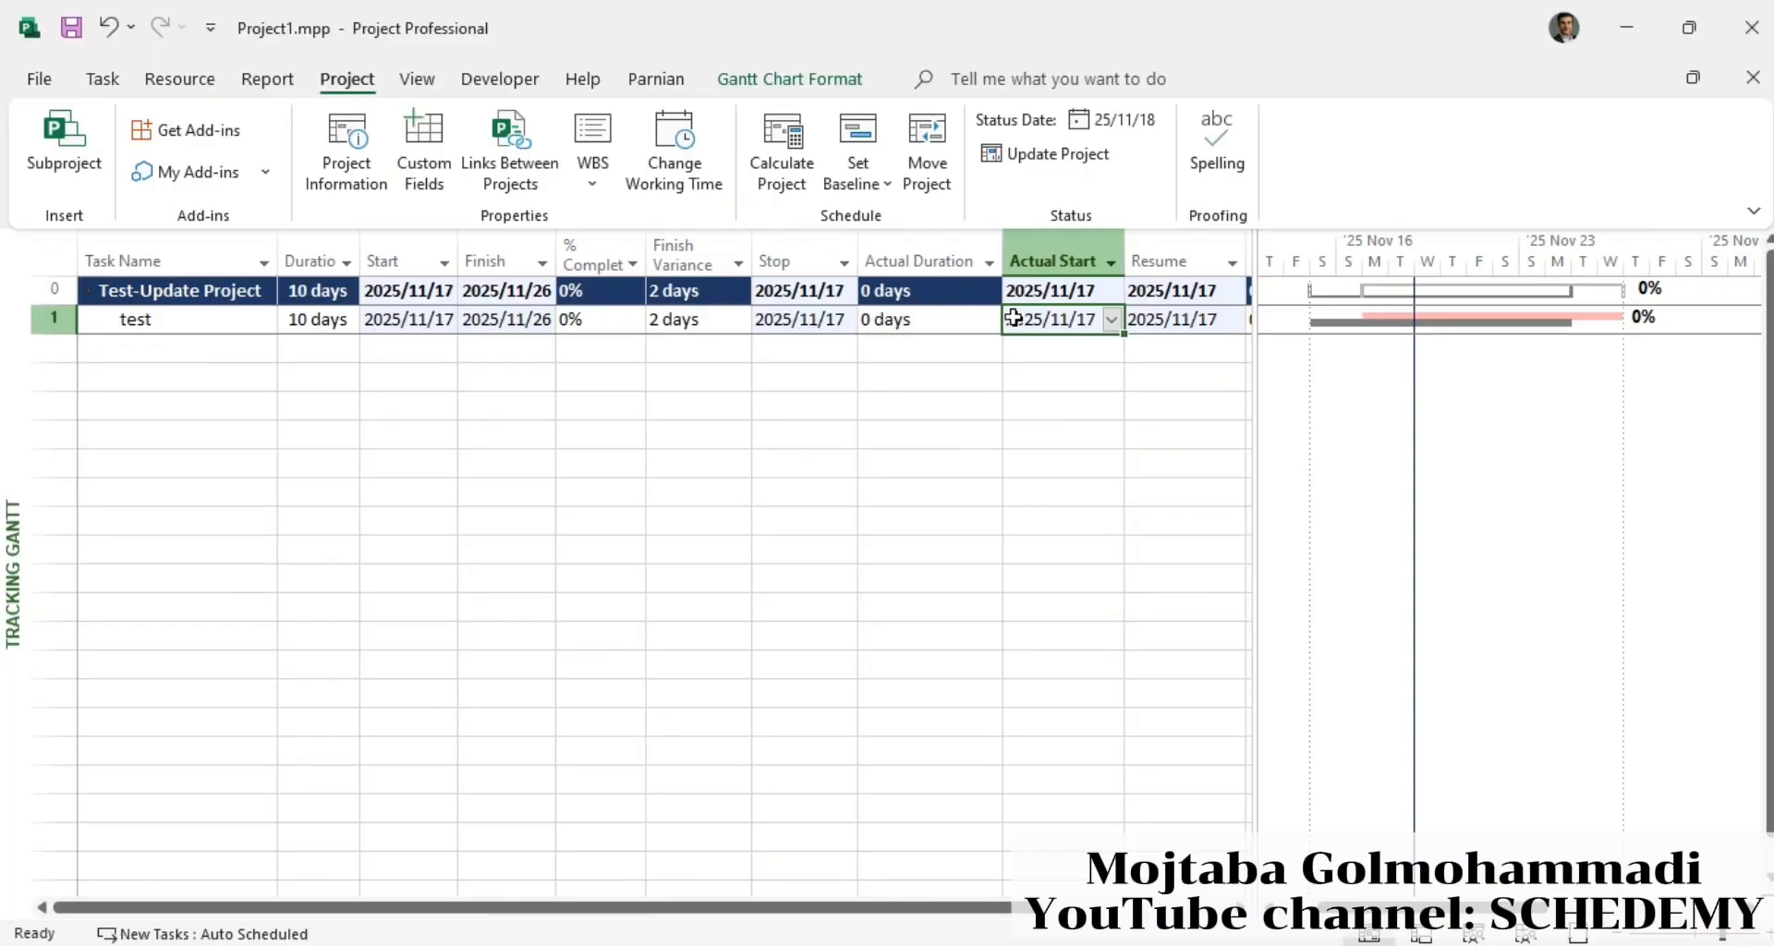
- Set the test task's Actual Duration to 1 day
{"action": "left_click", "coordinate": [956, 323]}
{"action": "type", "text": "1"}
{"action": "key", "text": "Return"}
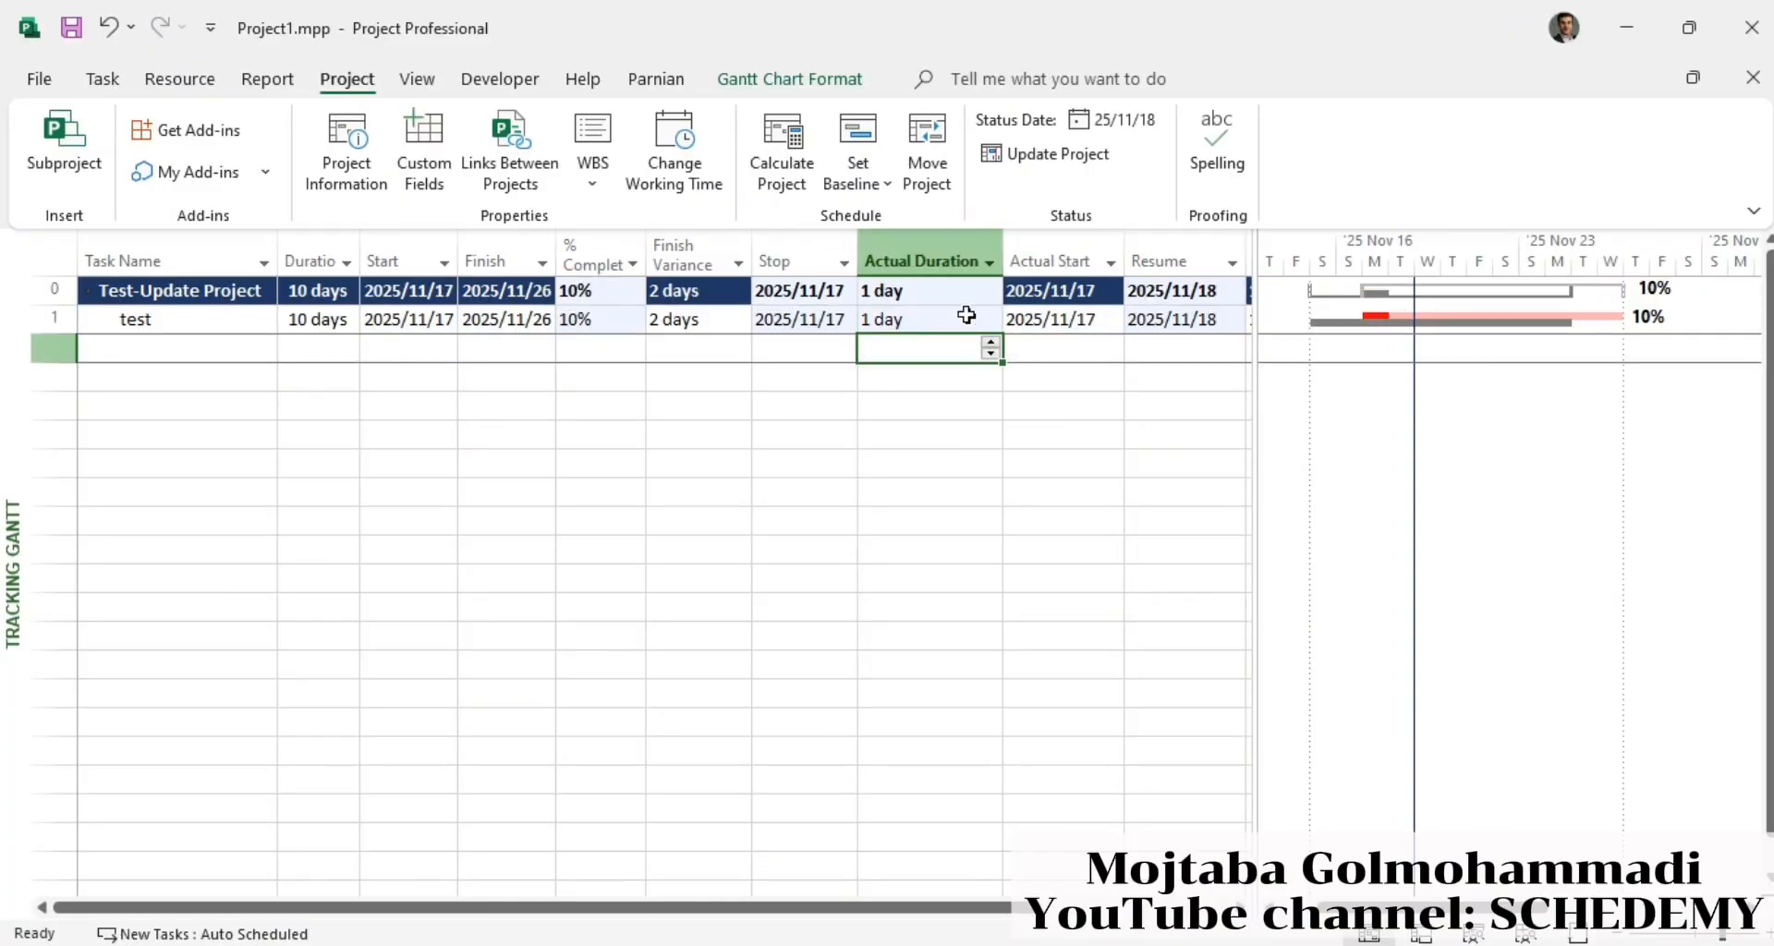
- Set the test task's Stop date to 2025/11/17 and its Resume date to 2025/11/18
{"action": "left_click", "coordinate": [846, 320]}
{"action": "left_click", "coordinate": [845, 323]}
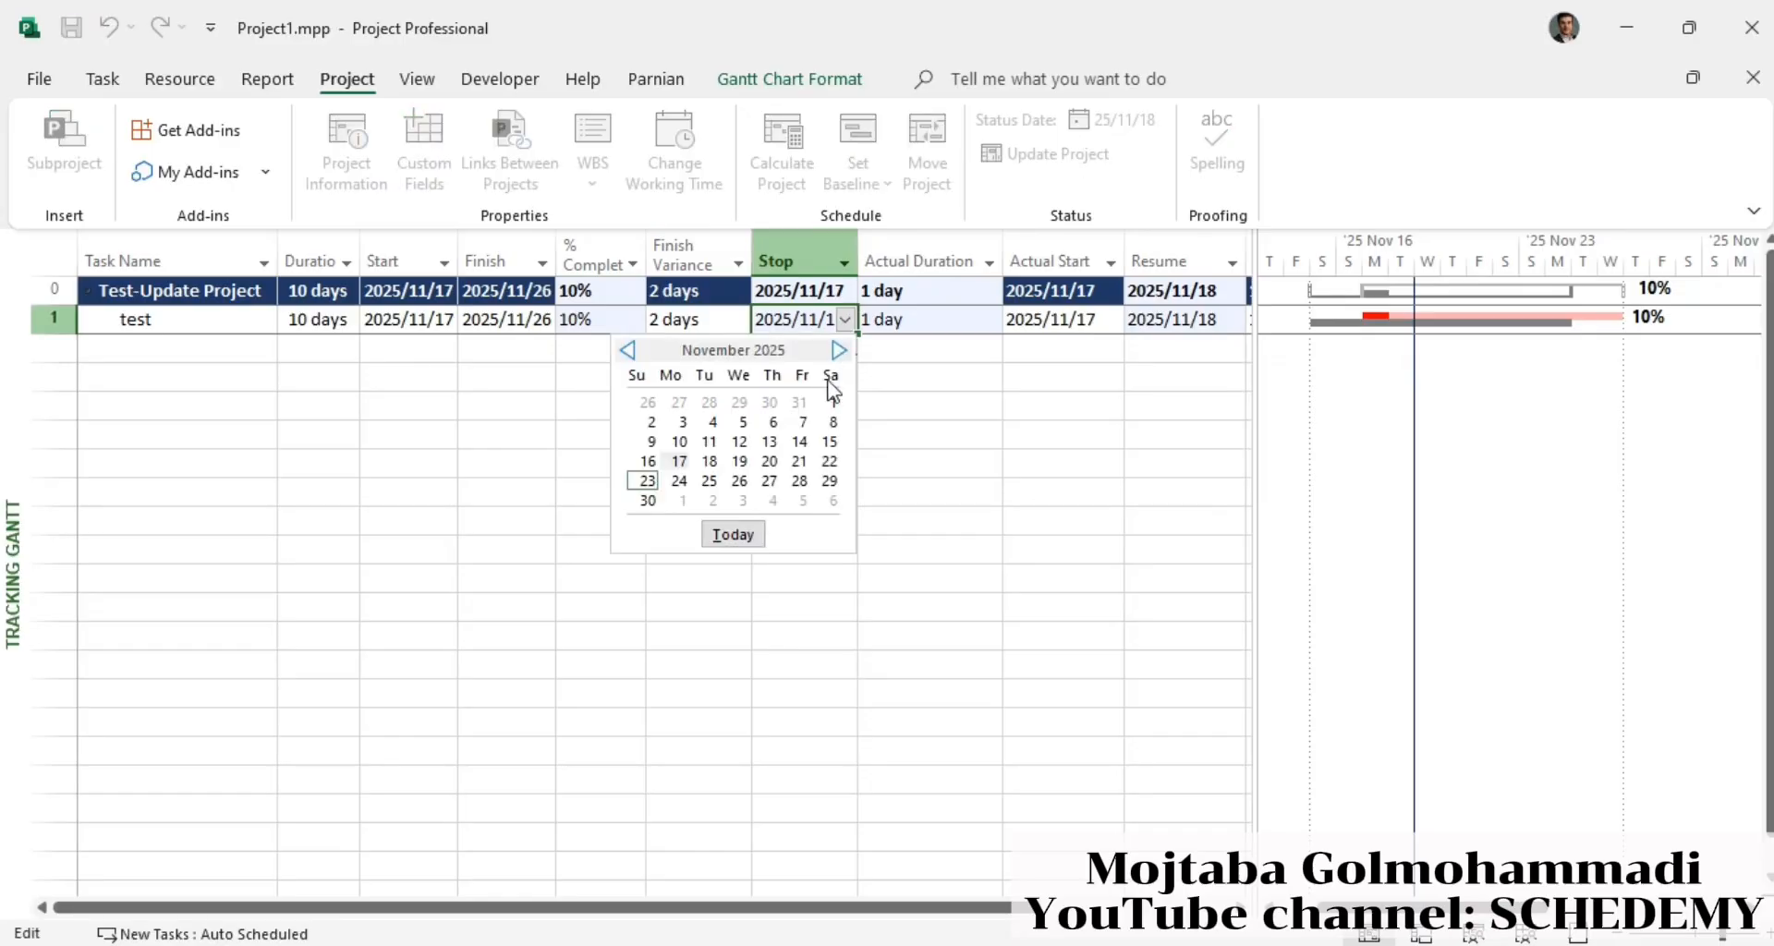
{"action": "left_click", "coordinate": [677, 465]}
{"action": "left_click", "coordinate": [1198, 319]}
{"action": "left_click", "coordinate": [1233, 320]}
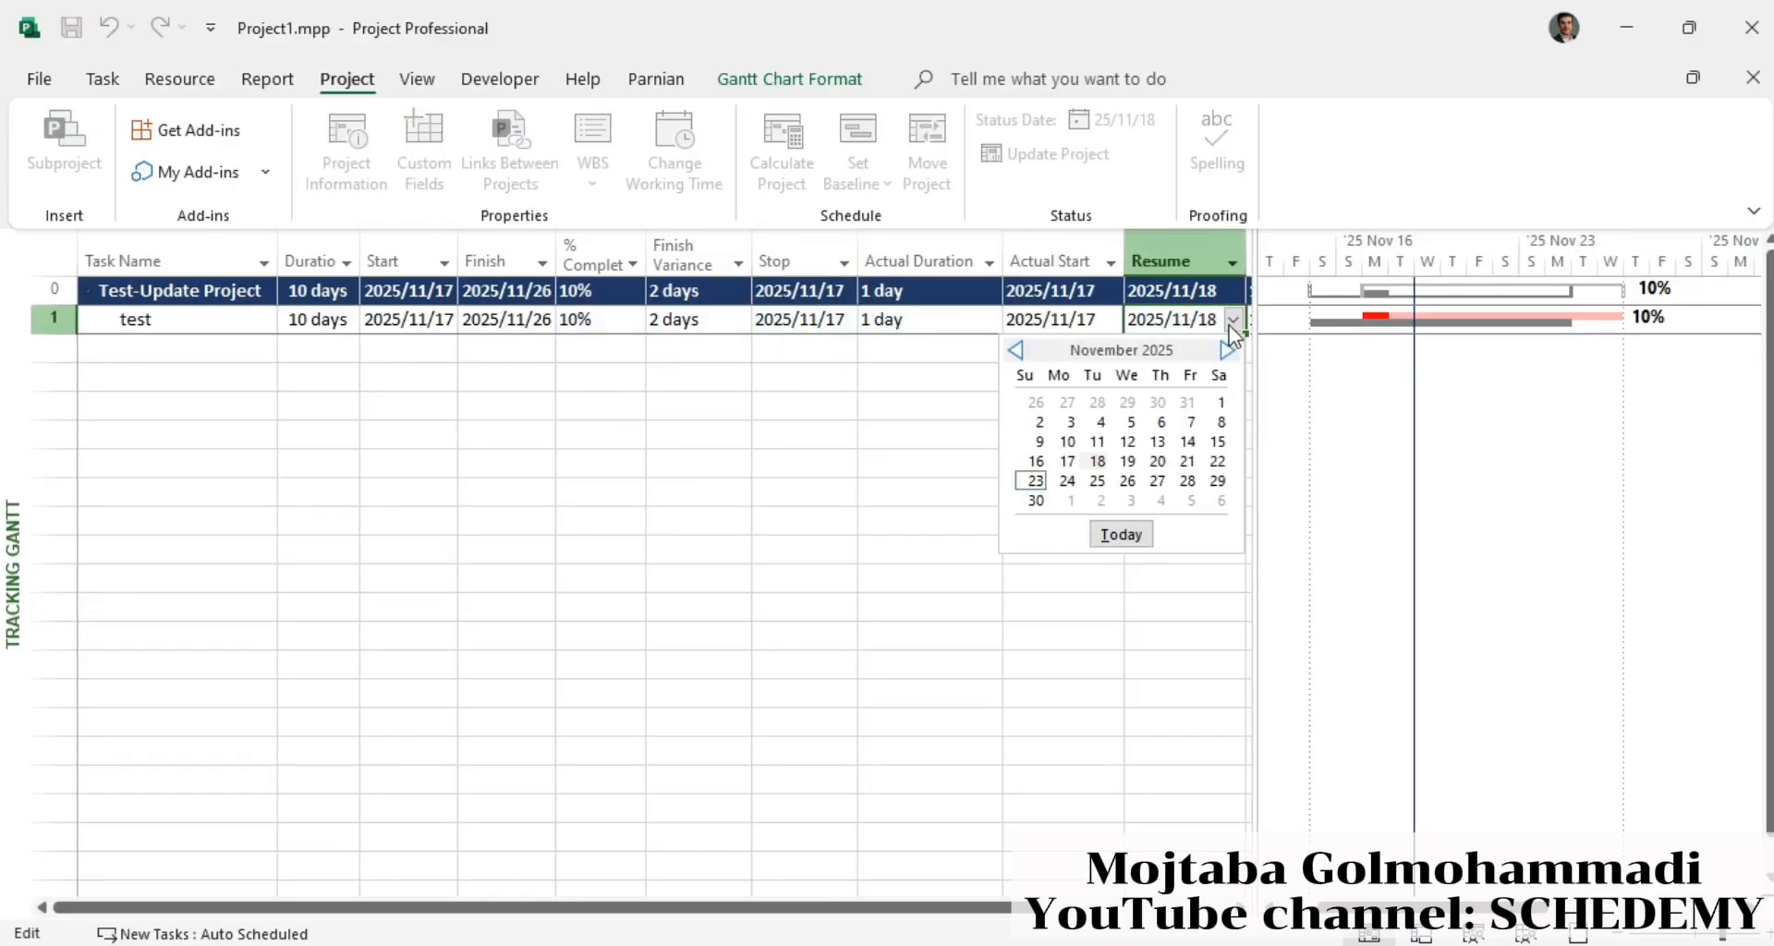
{"action": "left_click", "coordinate": [1114, 453]}
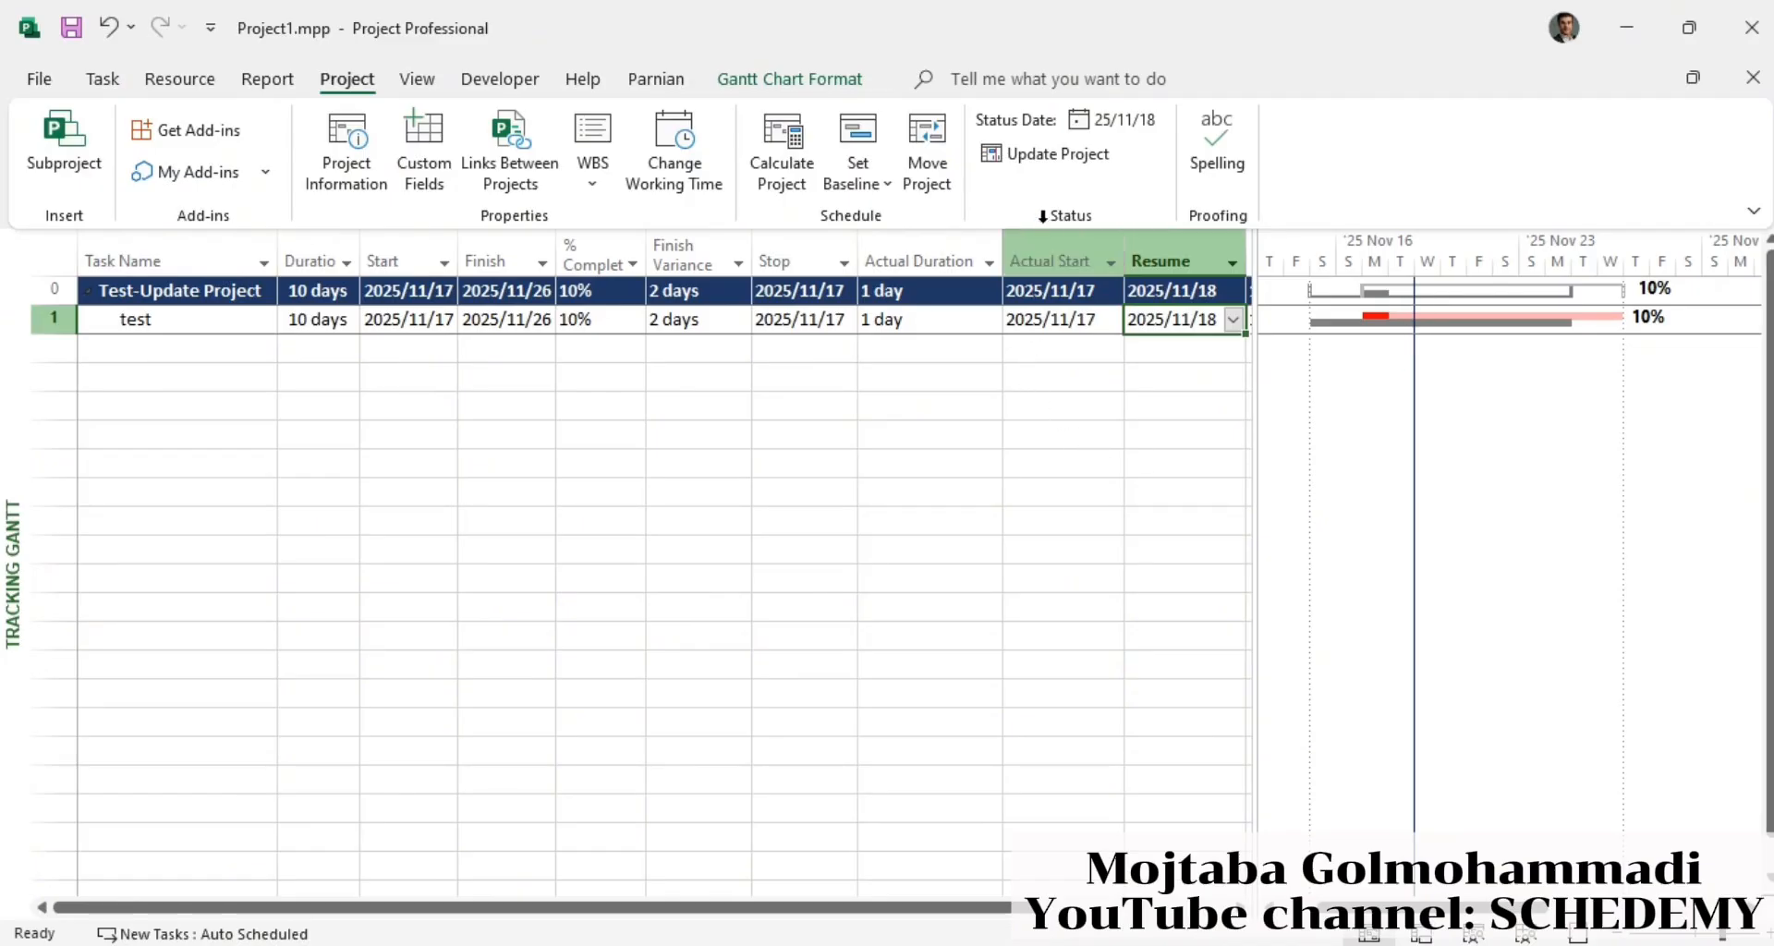
- Update the entire project by rescheduling uncompleted work to start after 2025/11/18
{"action": "left_click", "coordinate": [1049, 153]}
{"action": "left_click", "coordinate": [730, 487]}
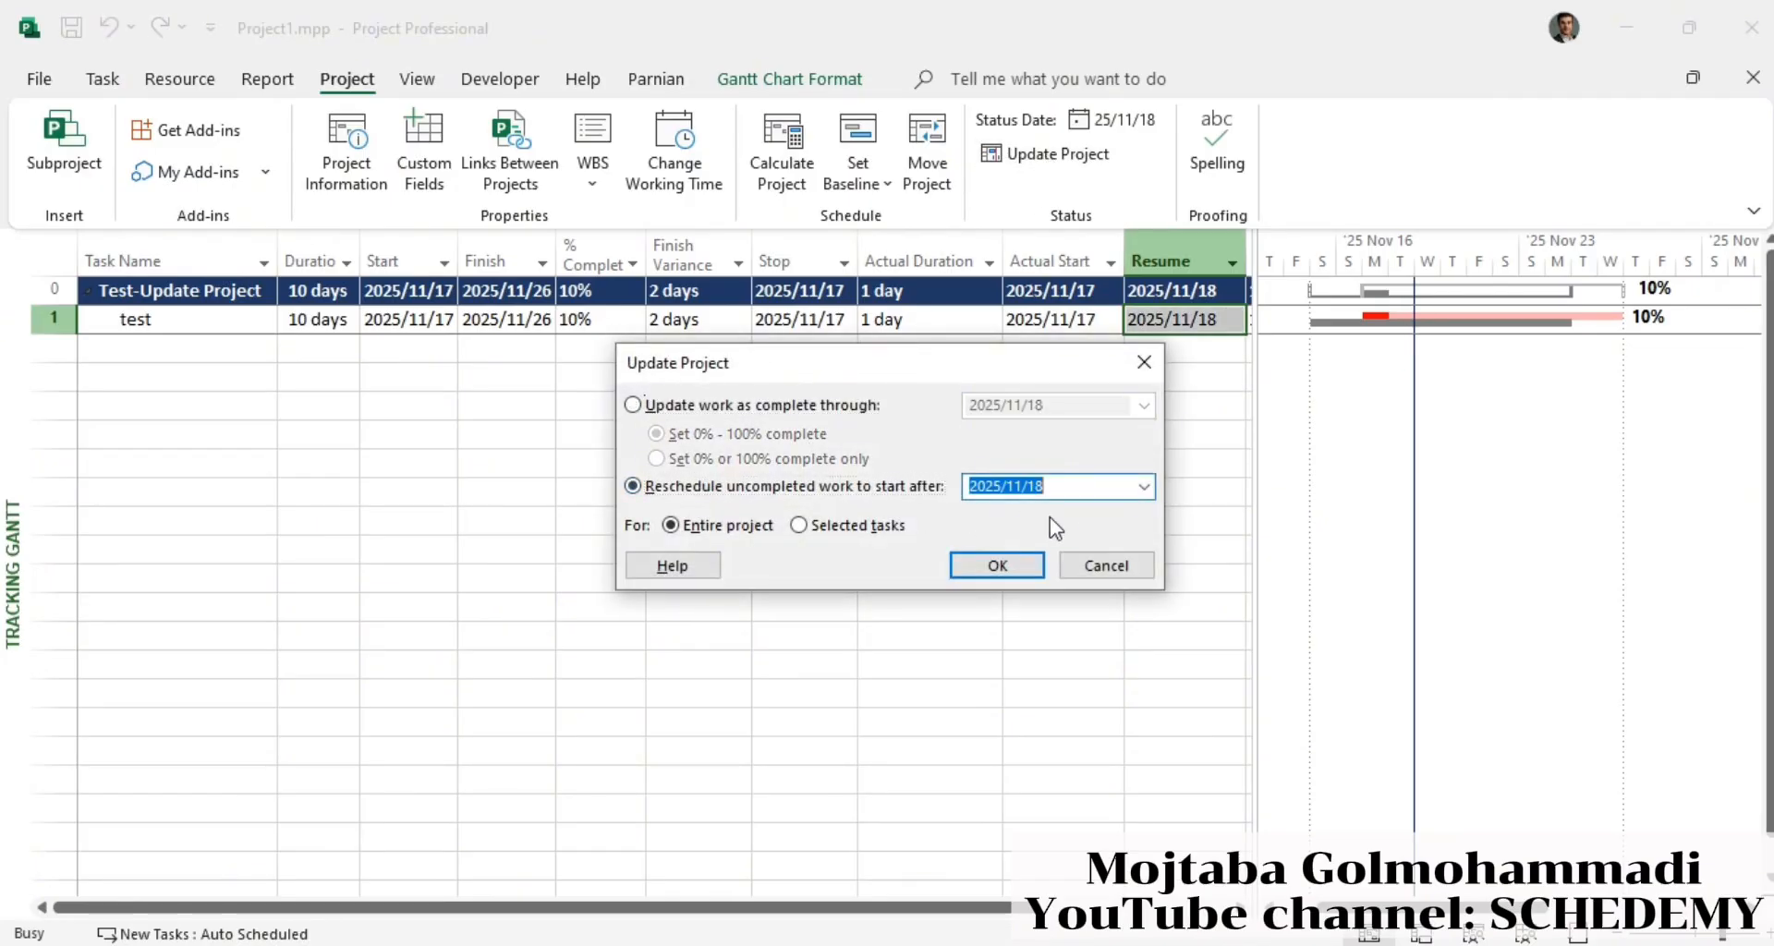
{"action": "left_click", "coordinate": [998, 566]}
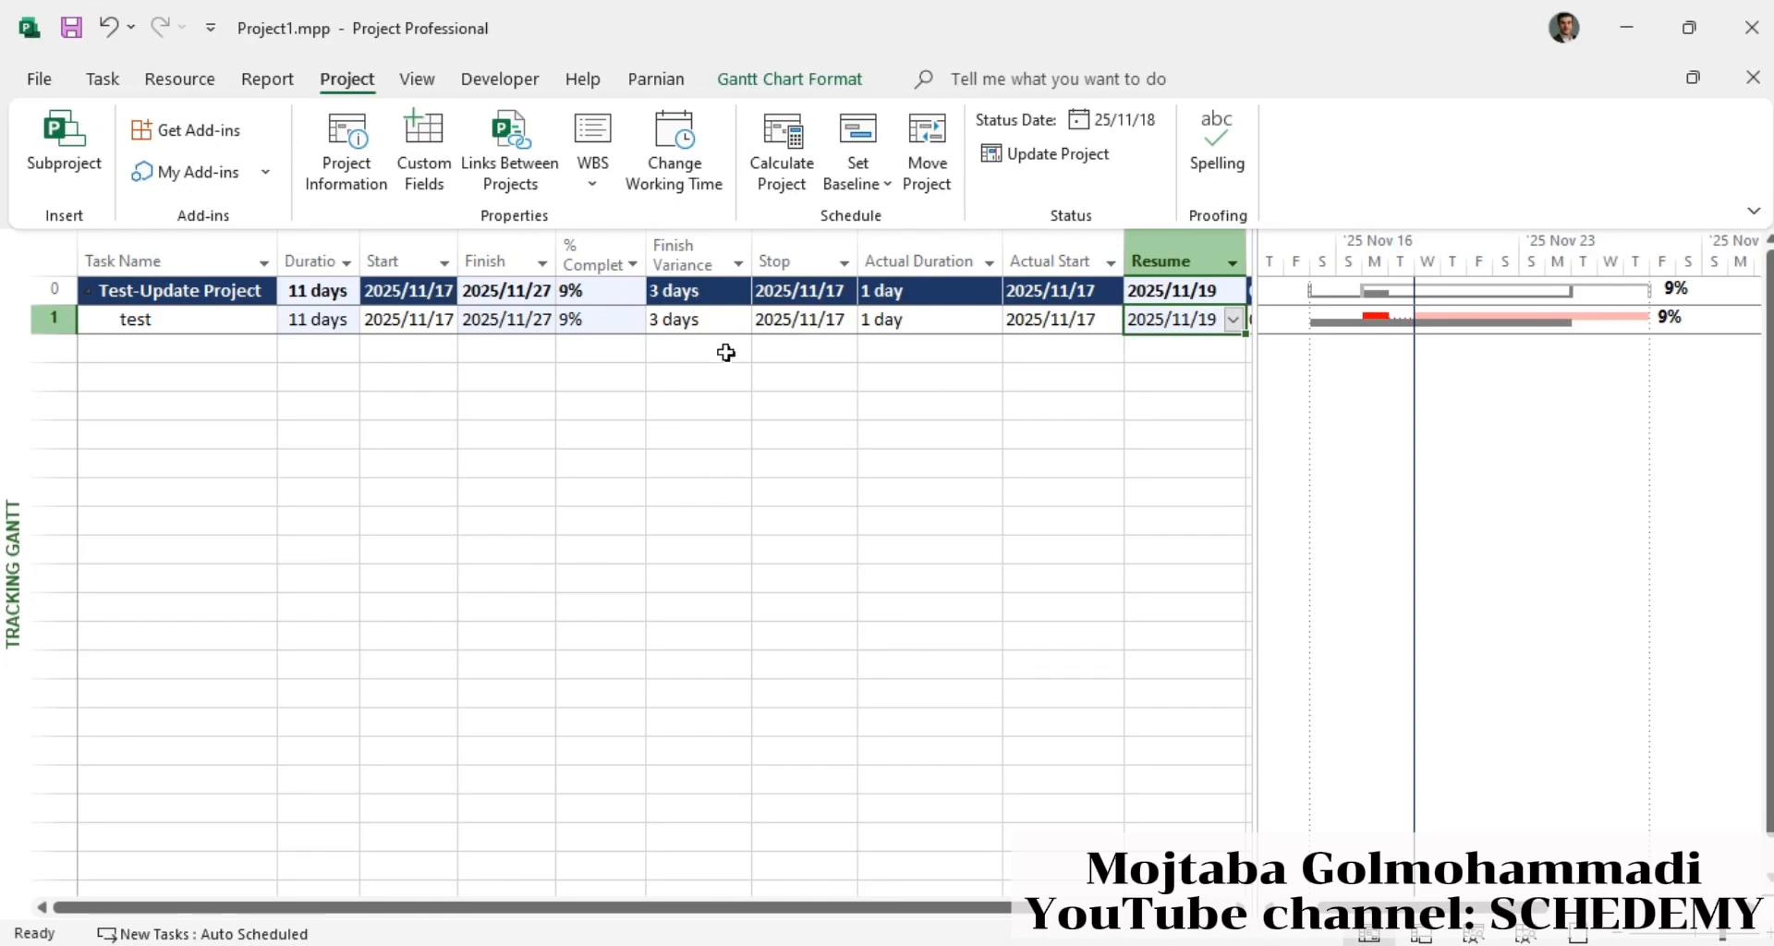
- Insert a % Complete column before the Duration column and check the test task's value
{"action": "left_click", "coordinate": [300, 249]}
{"action": "right_click", "coordinate": [299, 249]}
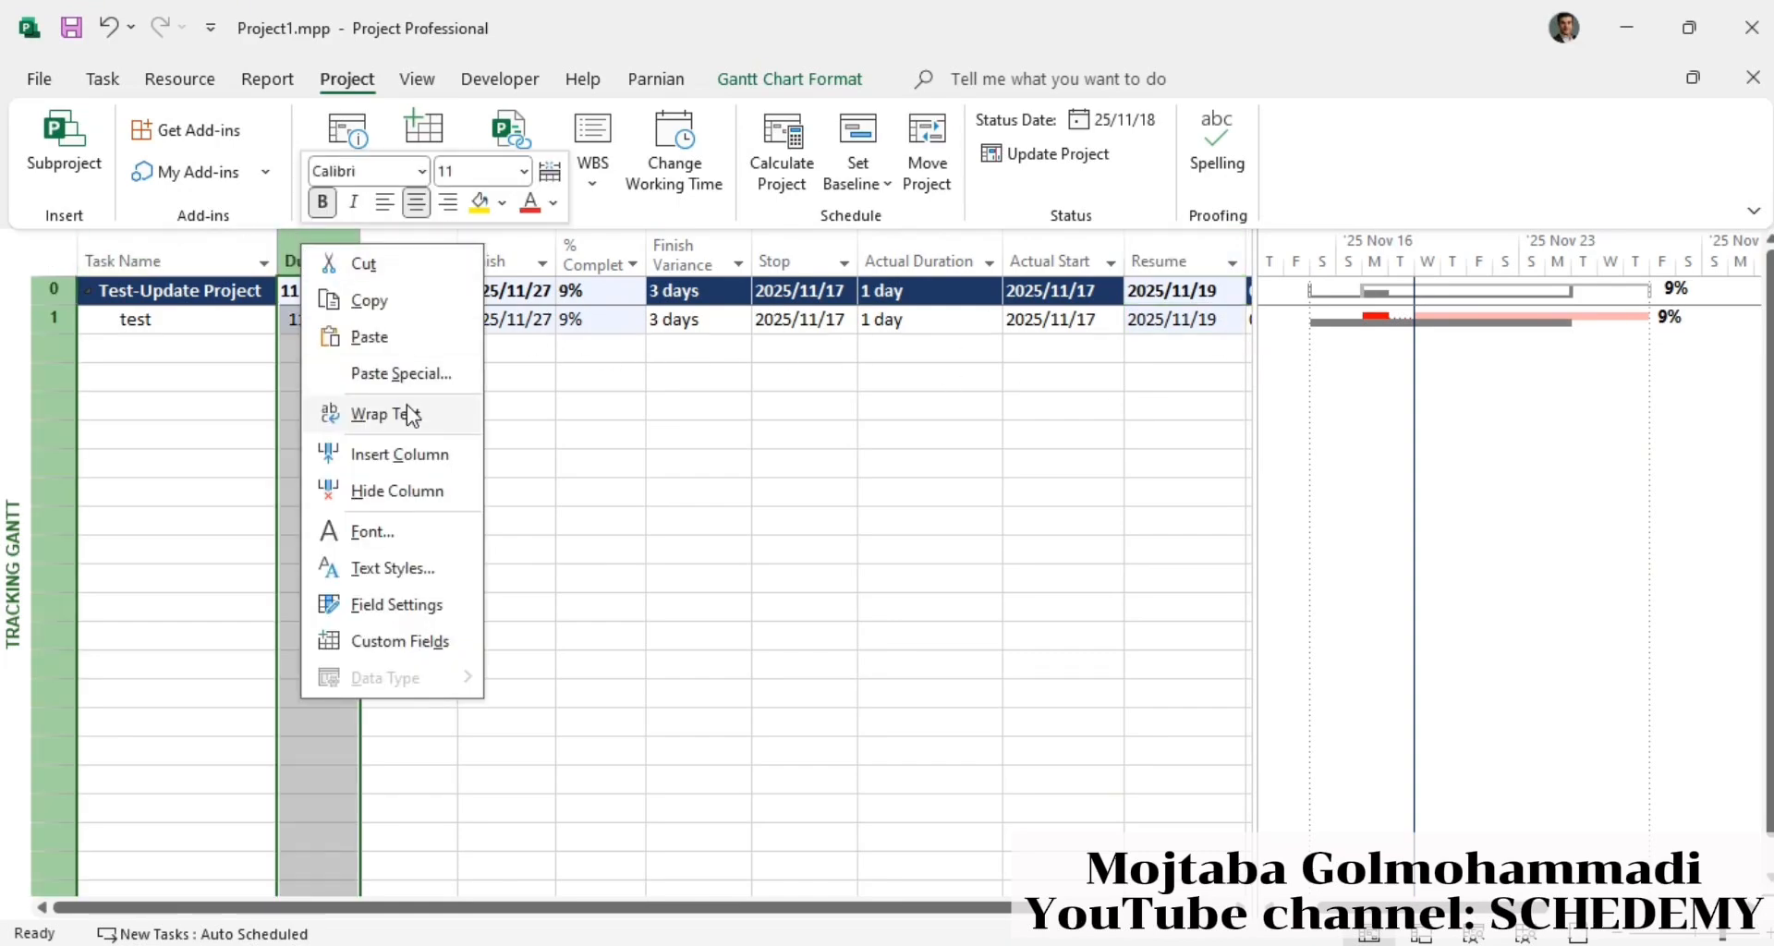
{"action": "left_click", "coordinate": [400, 455]}
{"action": "left_click", "coordinate": [317, 289]}
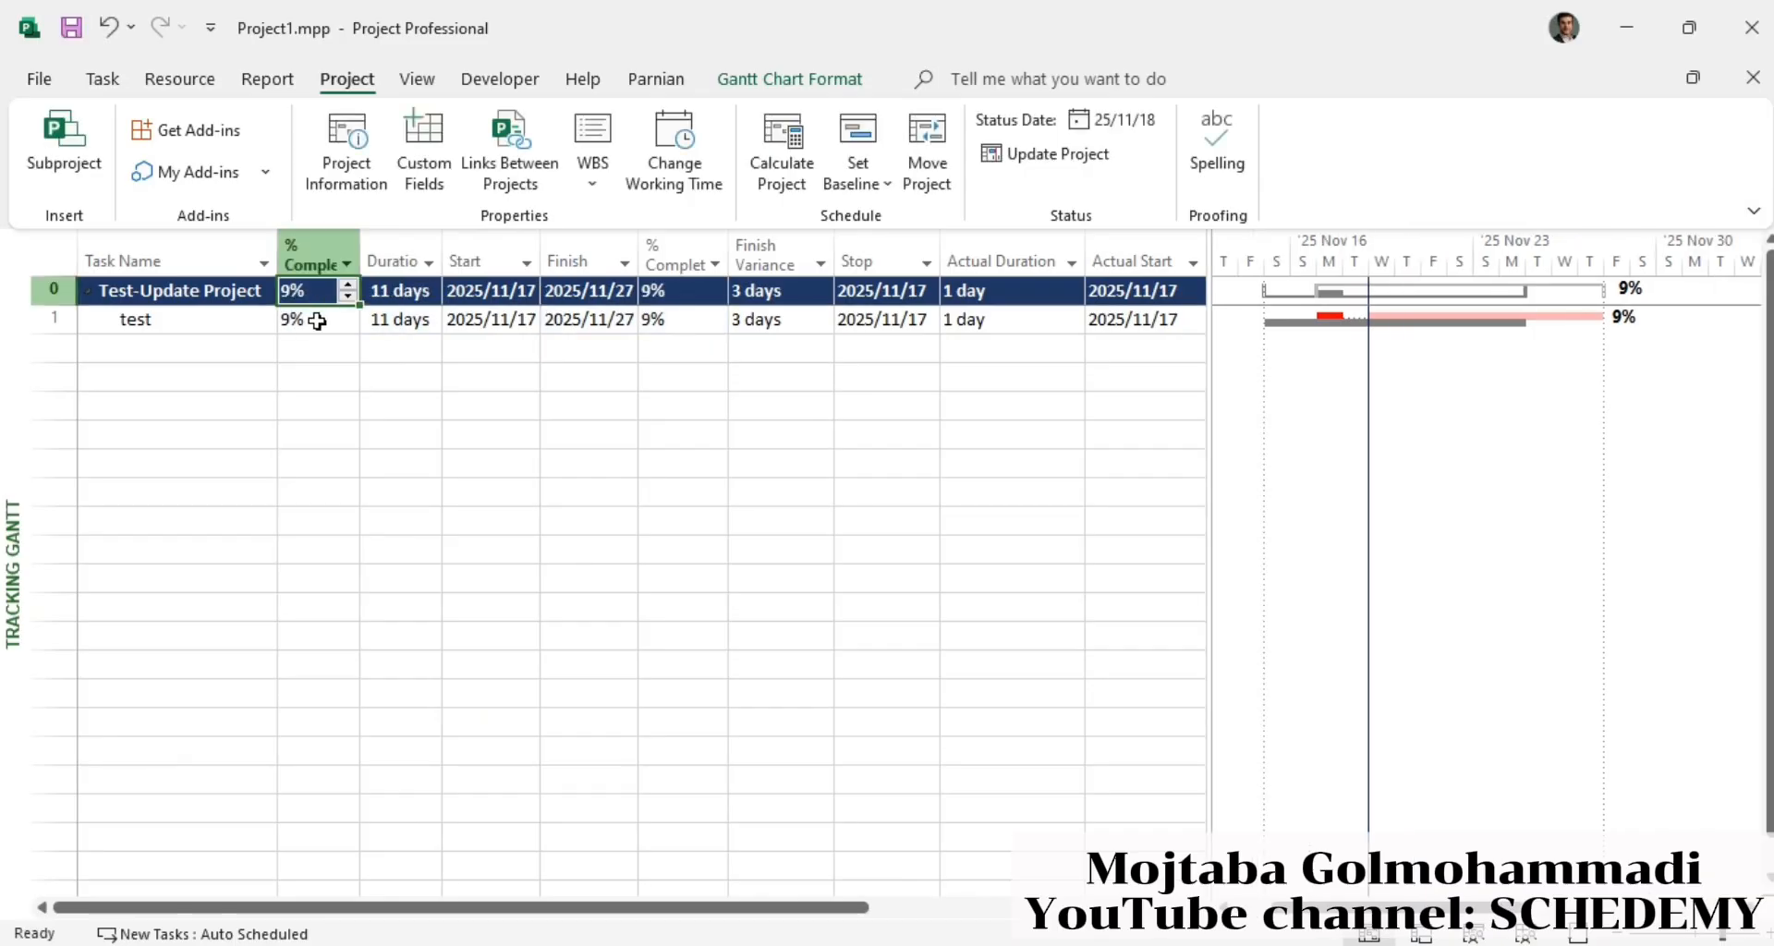
{"action": "left_click", "coordinate": [317, 320]}
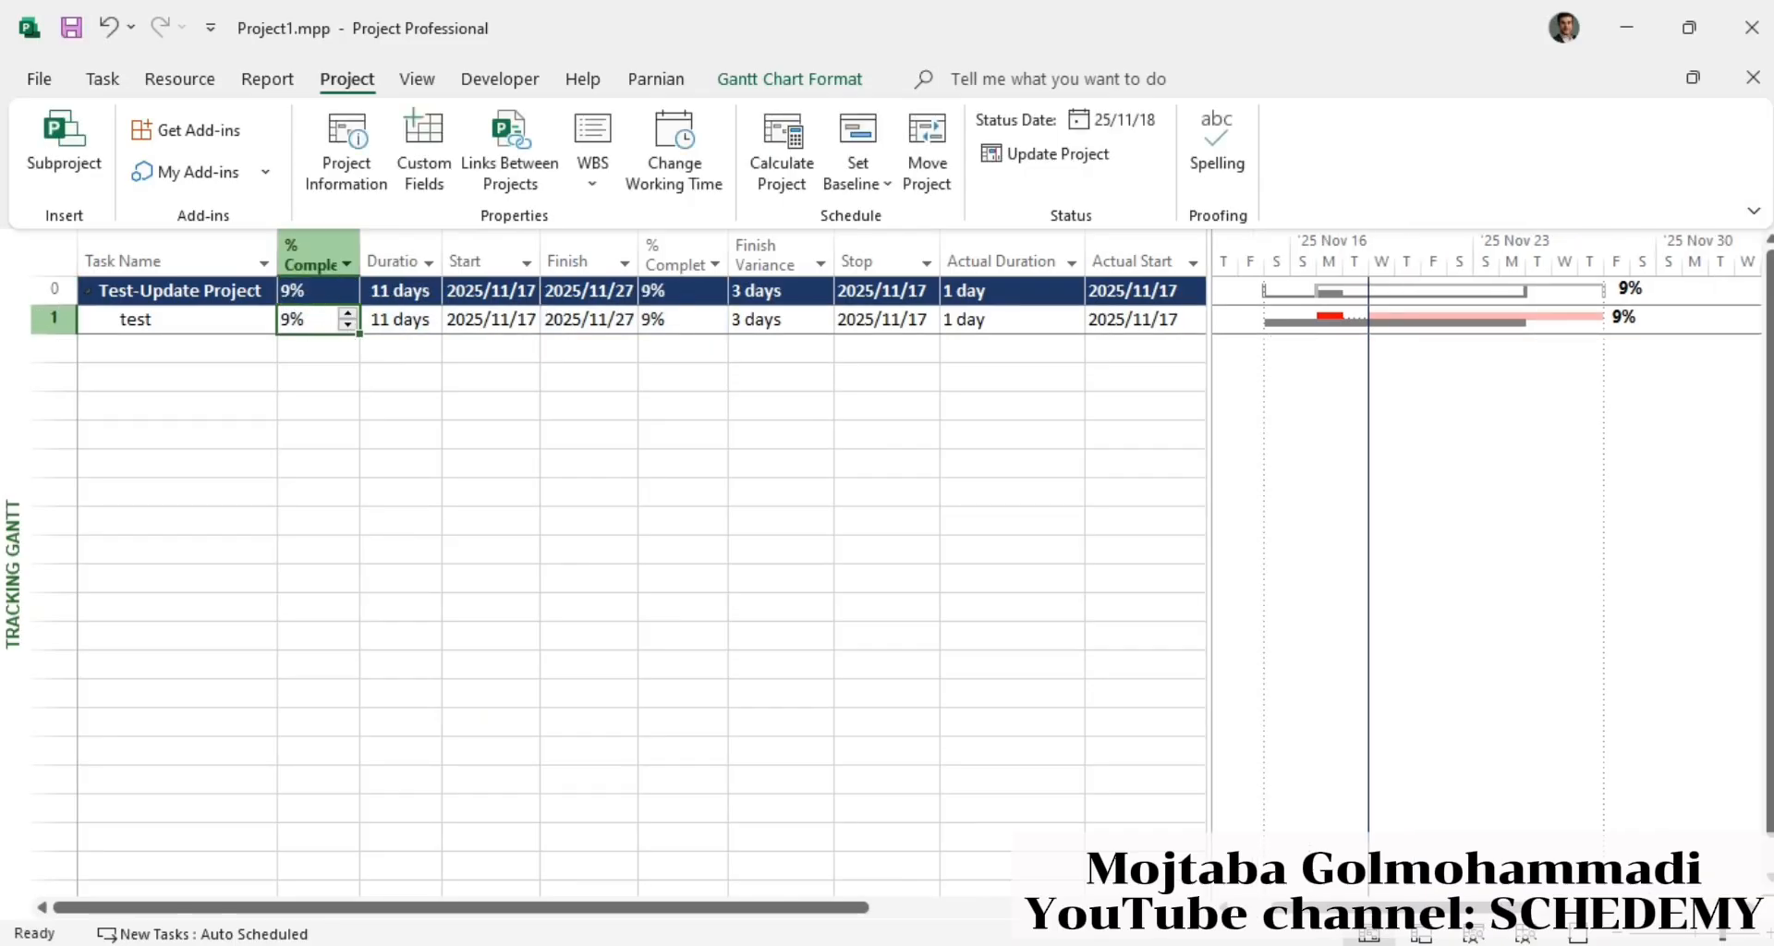
- Switch to the Excel split sheet, check the Actual % cell's formula against Project, and return to Microsoft Project
{"action": "key", "text": "alt+Tab"}
{"action": "left_click", "coordinate": [852, 706]}
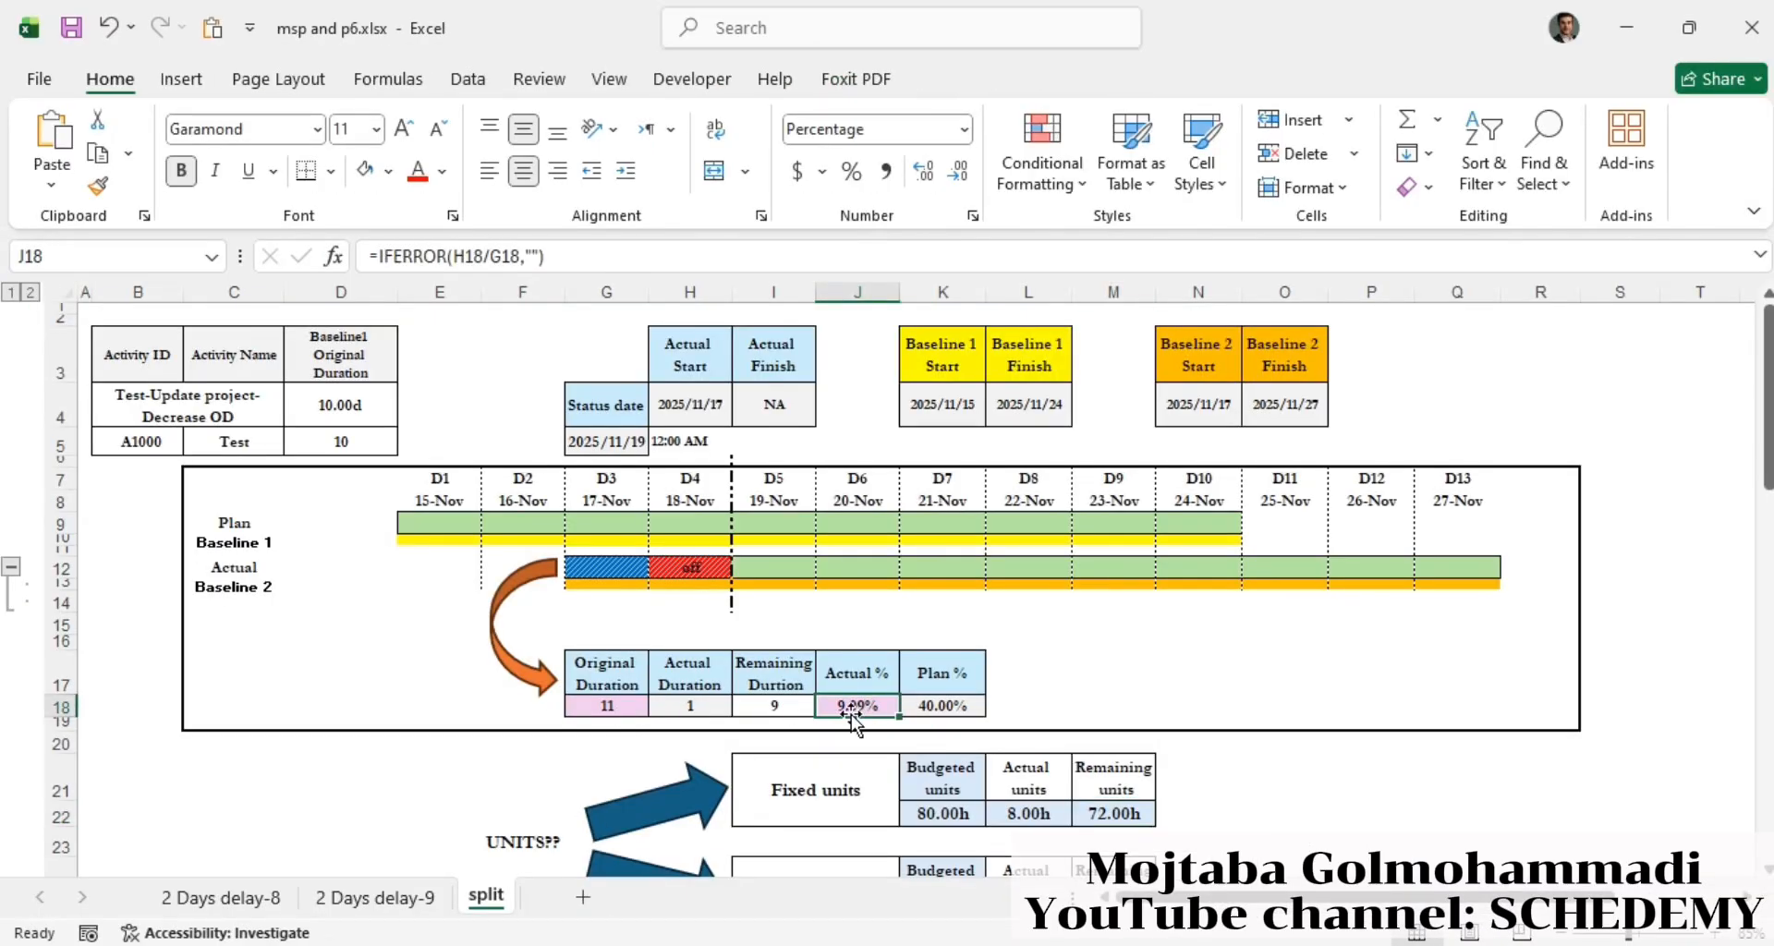
{"action": "left_click", "coordinate": [1627, 28]}
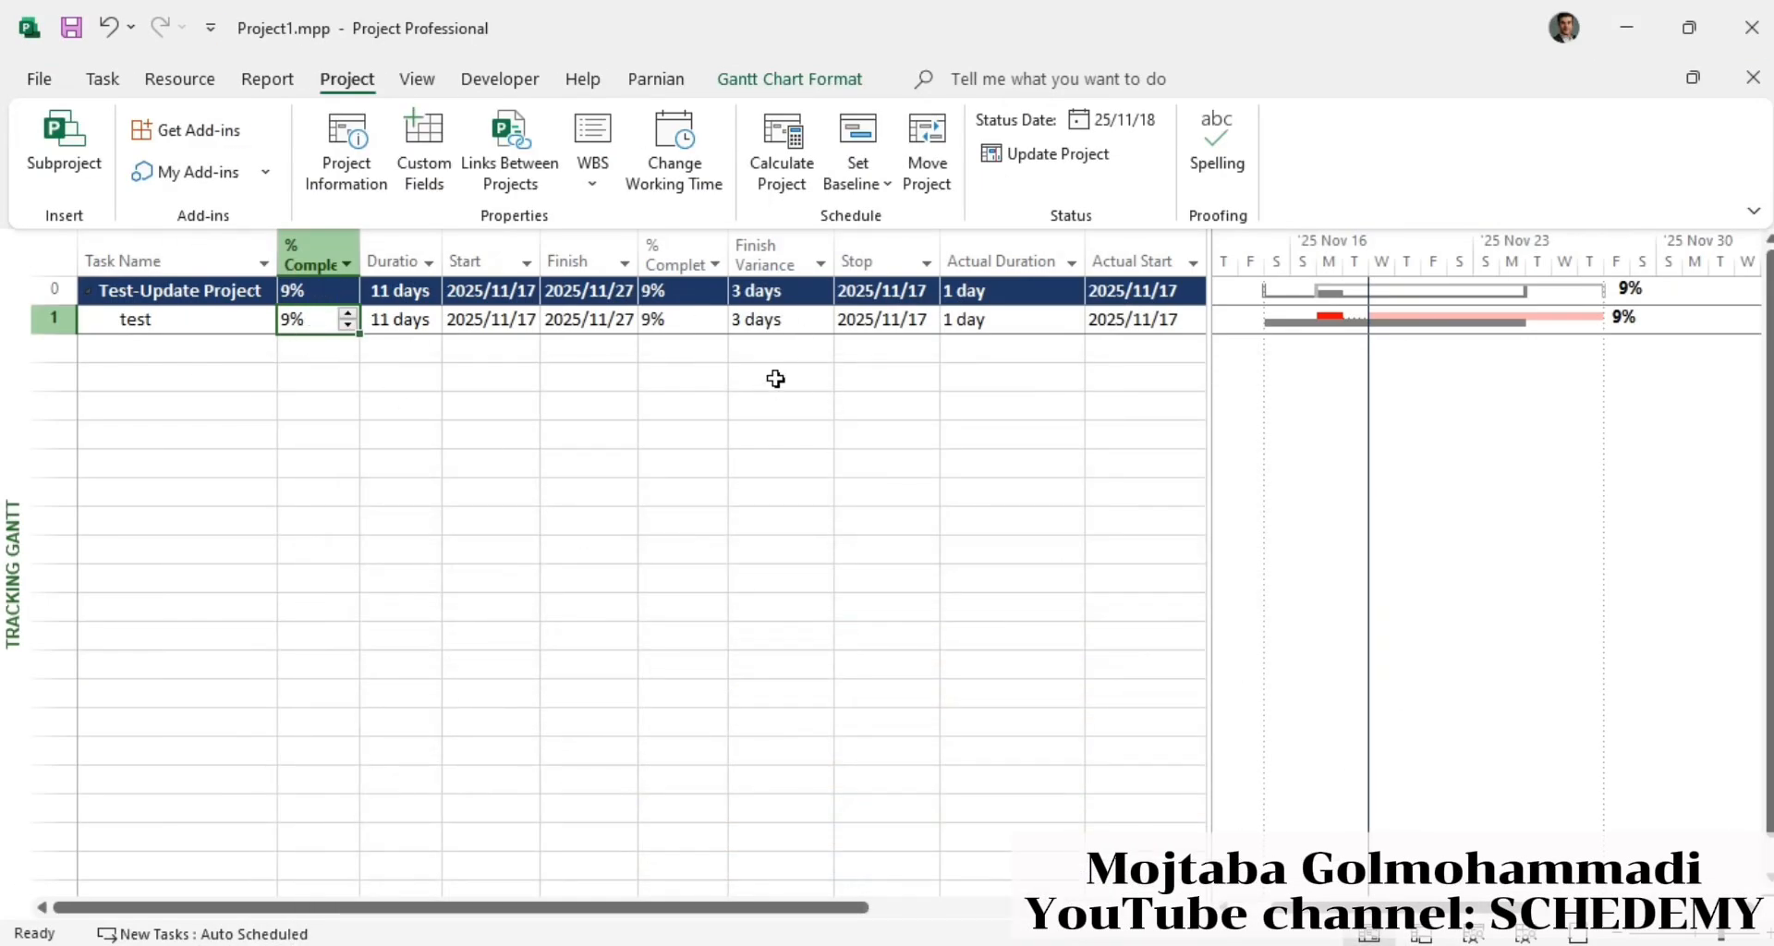
- Reveal the CPI and SPI columns of the task table and compare them with the task's % Complete
{"action": "left_click_drag", "start_coordinate": [1211, 310], "coordinate": [1471, 314]}
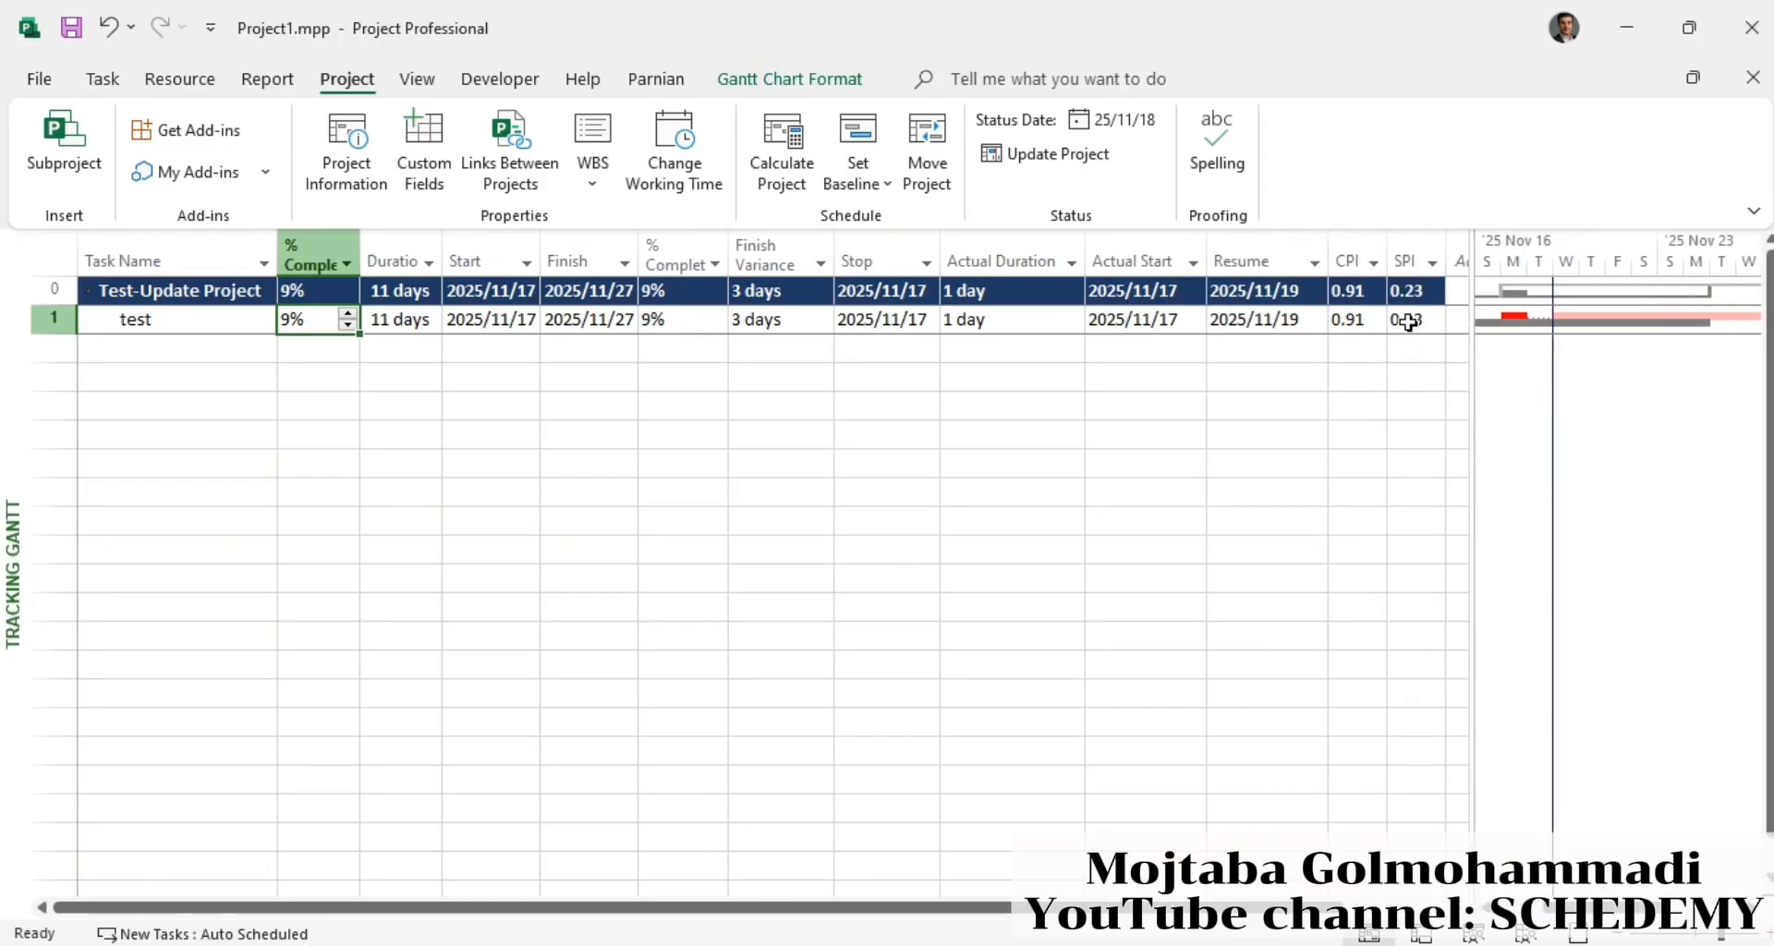
{"action": "left_click", "coordinate": [1356, 290]}
{"action": "left_click", "coordinate": [319, 322]}
{"action": "left_click", "coordinate": [1349, 261]}
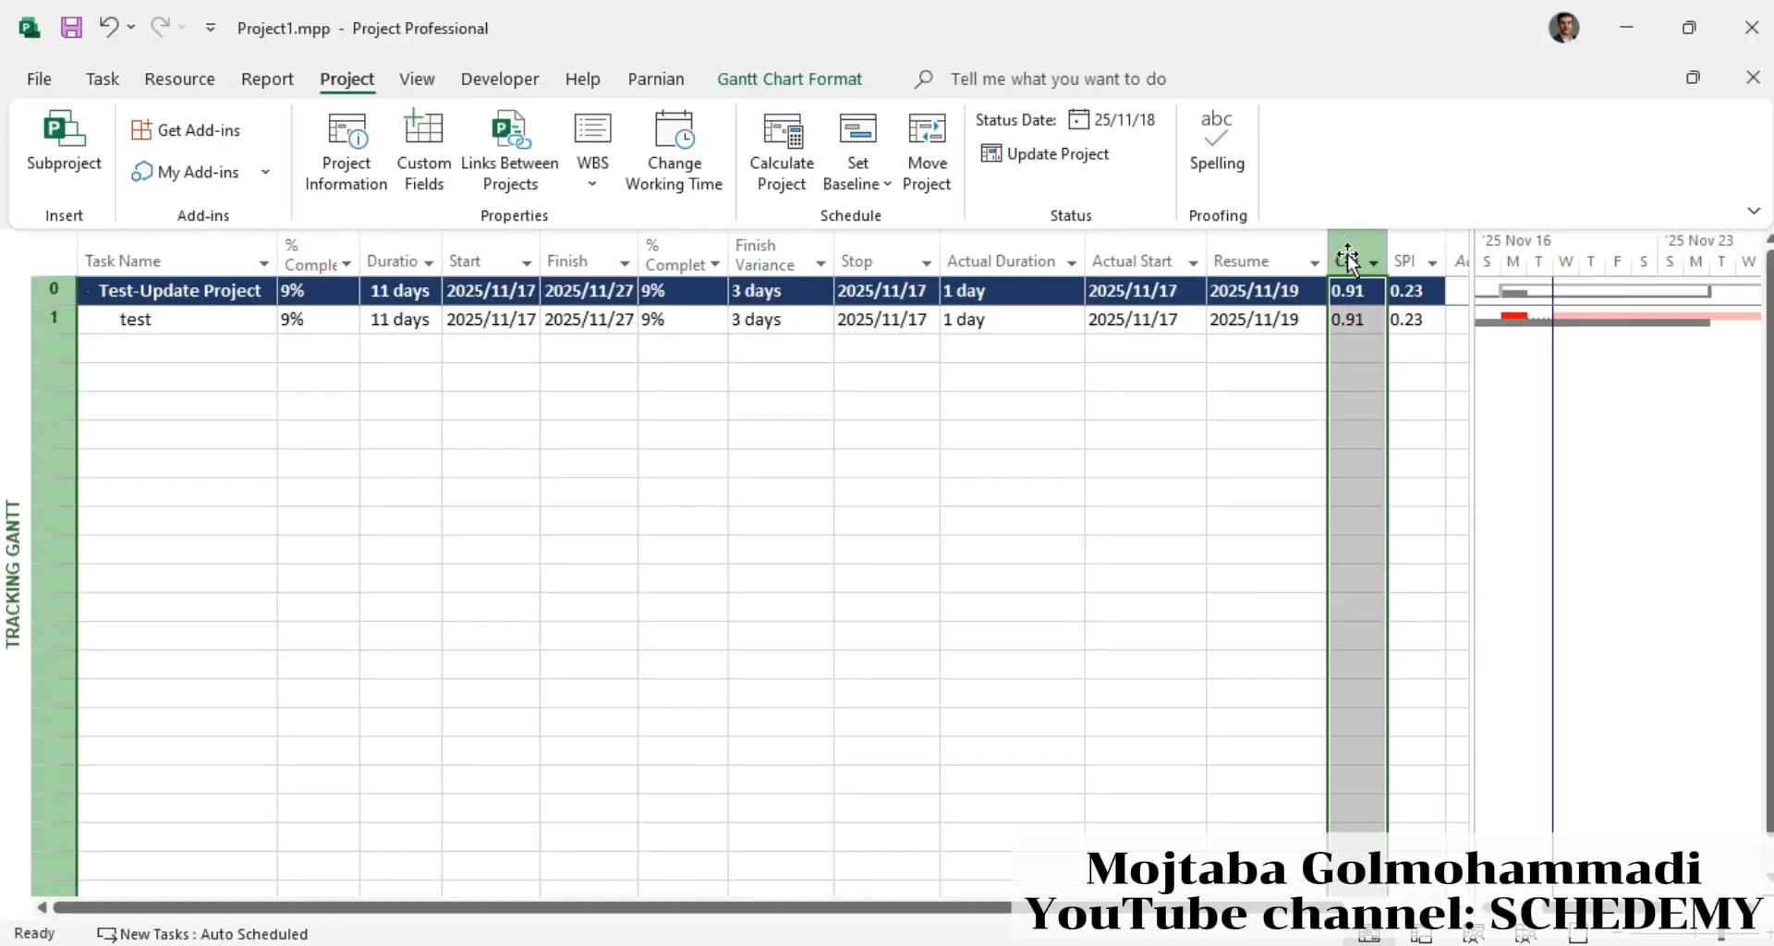
{"action": "left_click", "coordinate": [1407, 257]}
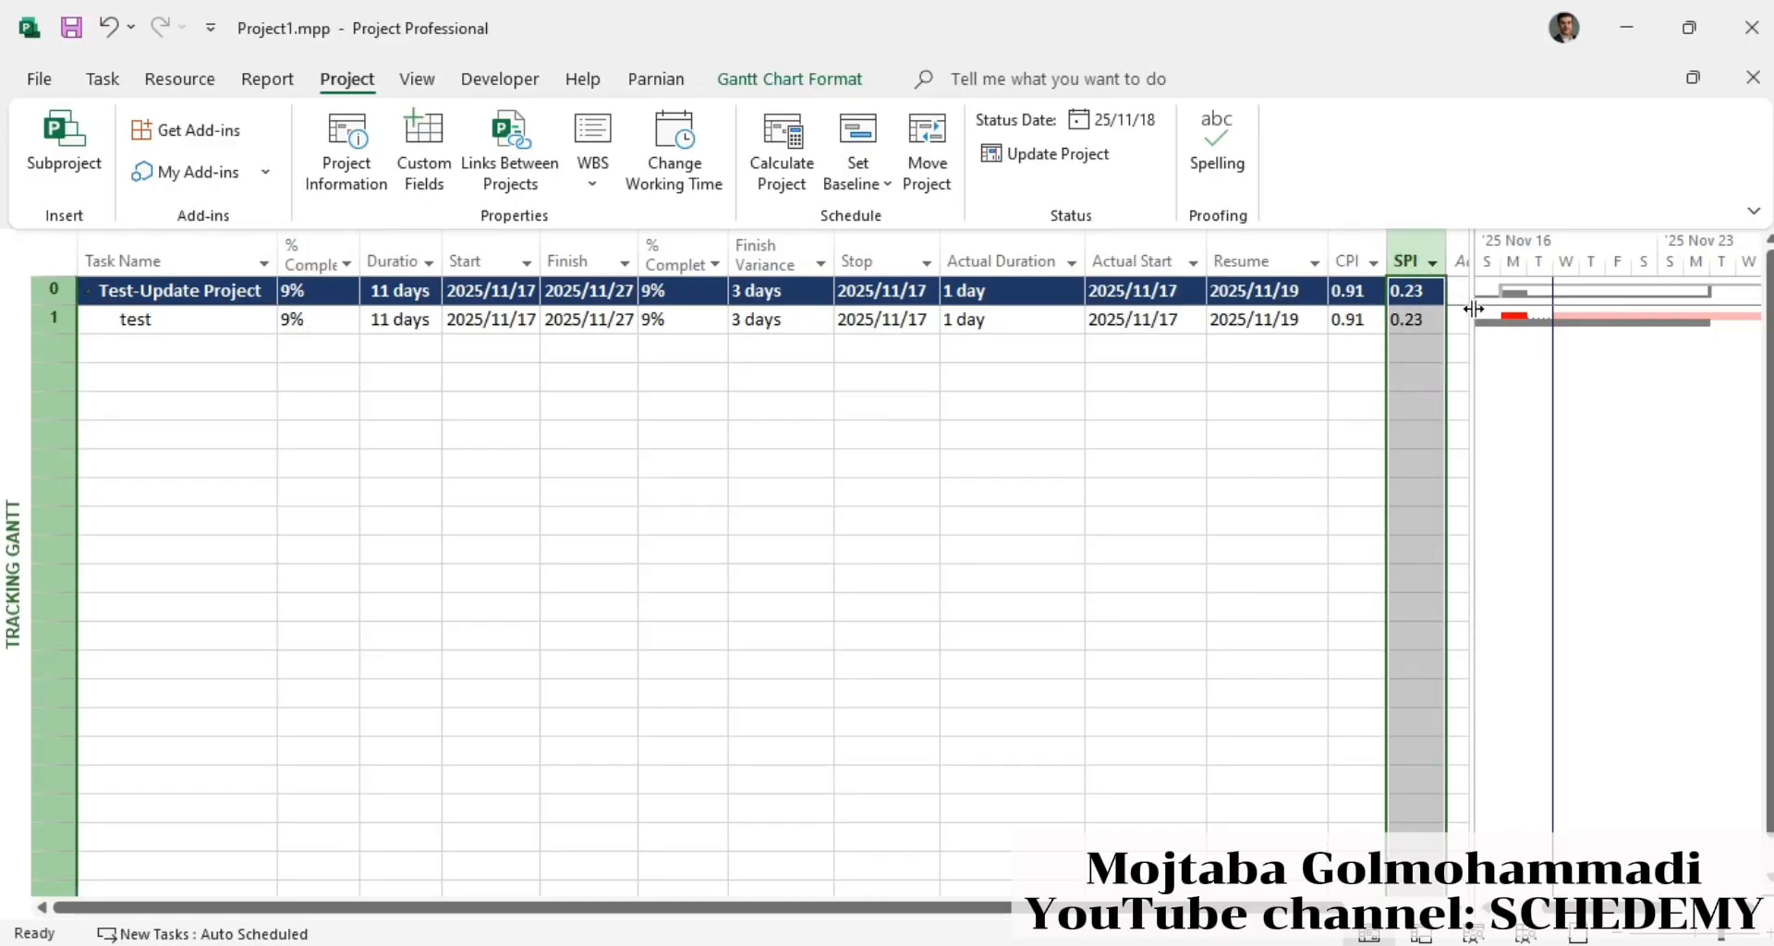
{"action": "left_click_drag", "start_coordinate": [1473, 309], "coordinate": [1217, 311]}
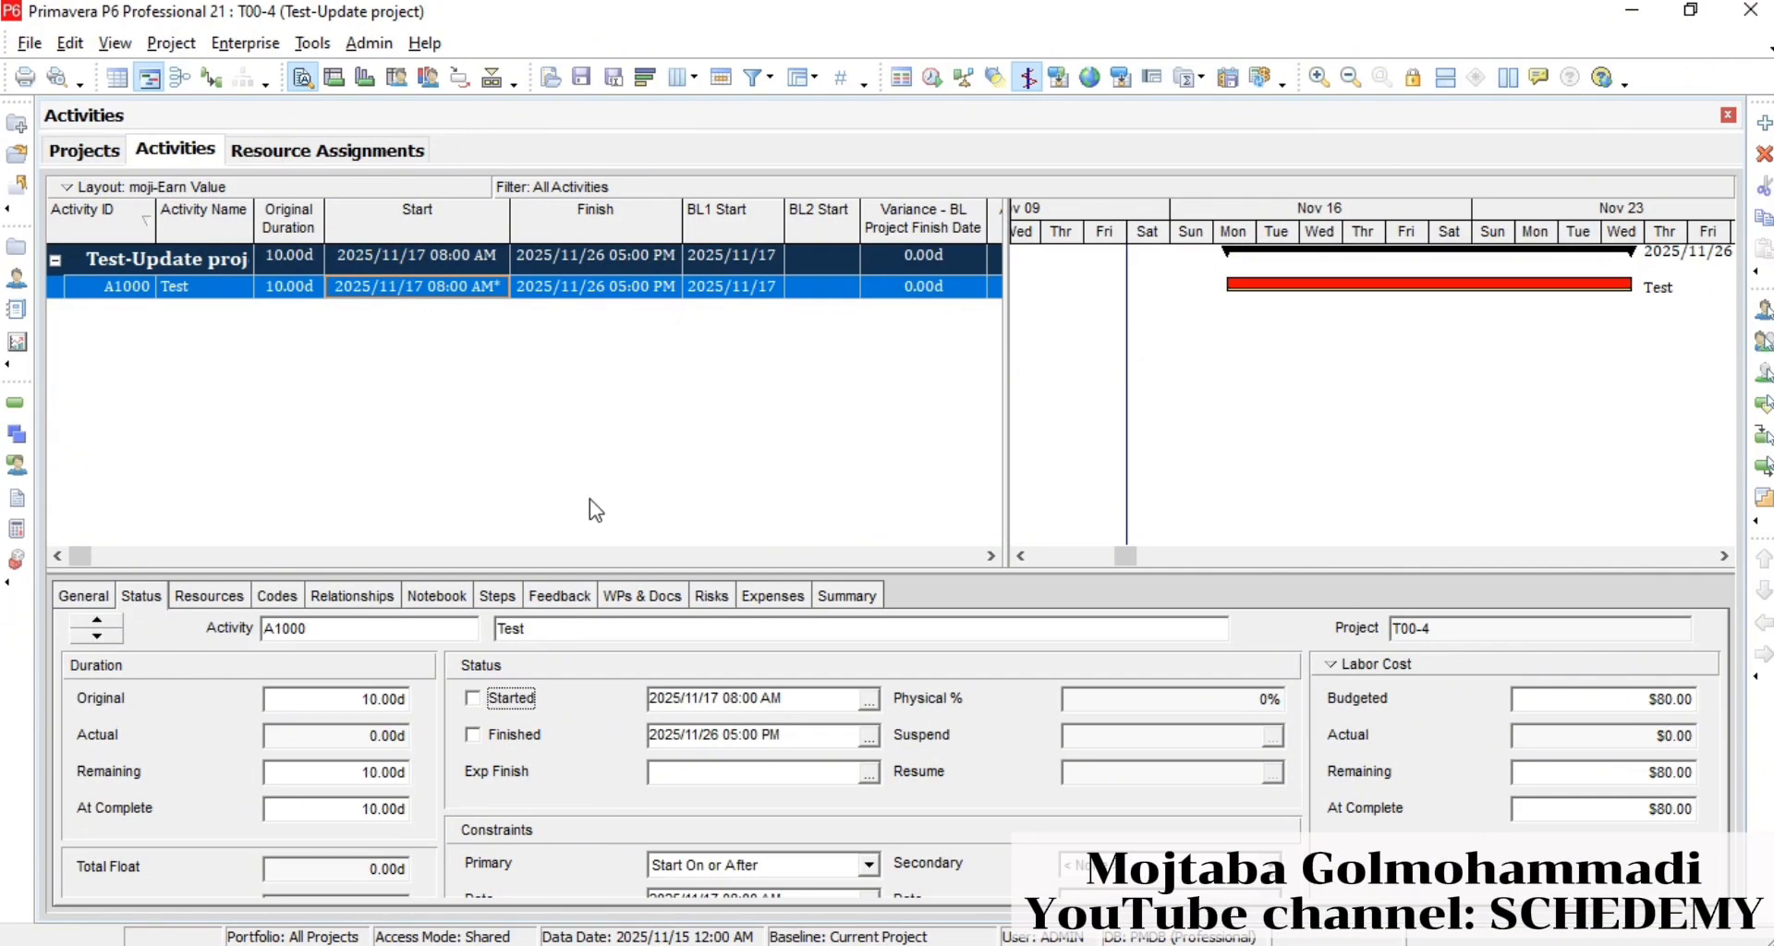
- In Primavera P6, set activity A1000's start to 2025/11/15 and schedule the project with the 2025/11/15 data date
{"action": "left_click", "coordinate": [714, 699]}
{"action": "key", "text": "Return"}
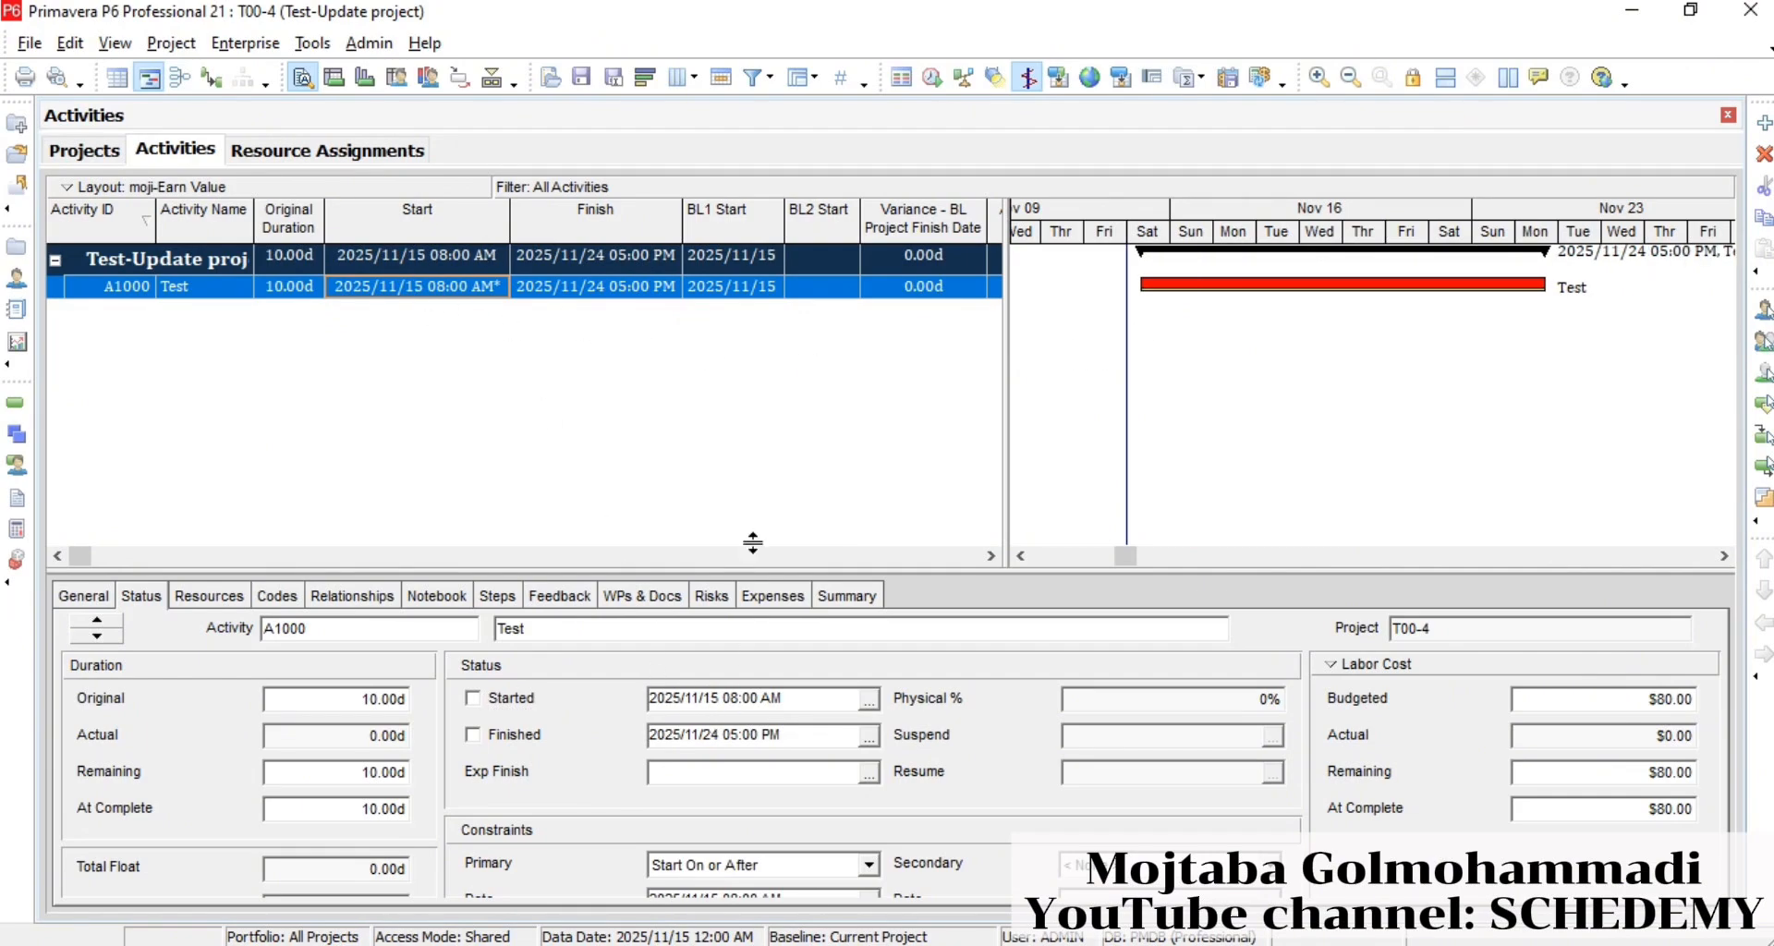
{"action": "left_click", "coordinate": [931, 78]}
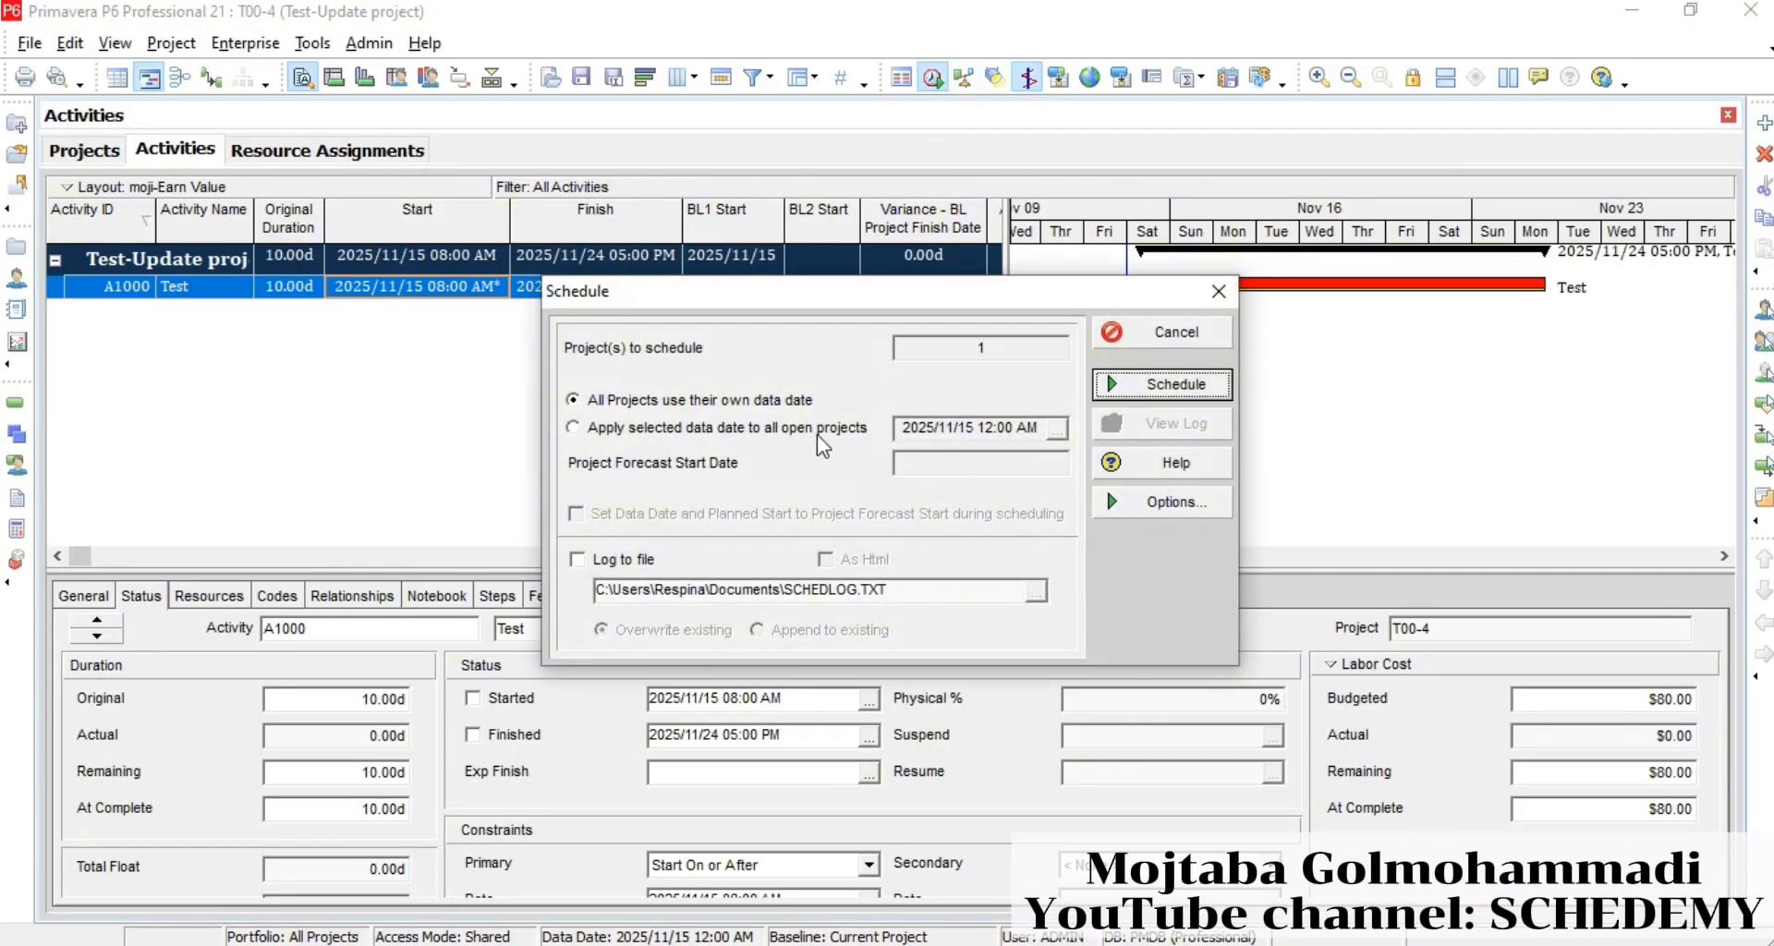
{"action": "left_click", "coordinate": [817, 431]}
{"action": "left_click", "coordinate": [1174, 384]}
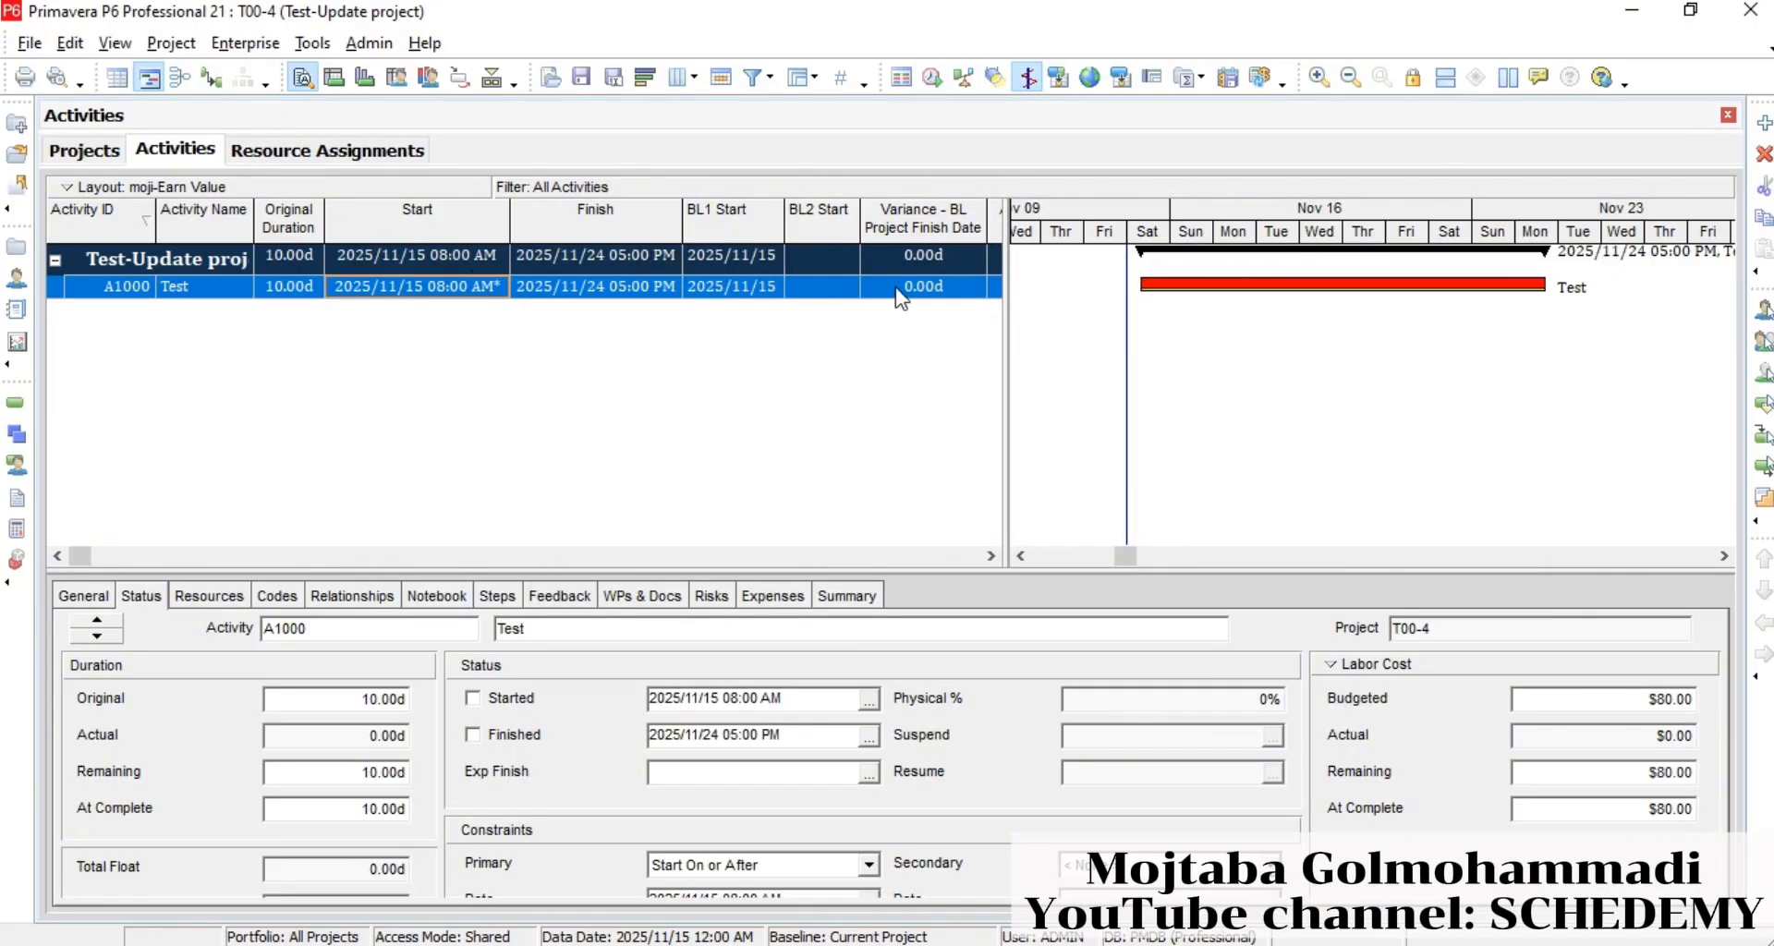
- Save a copy of the current Test-Update project as a new baseline
{"action": "left_click", "coordinate": [175, 44]}
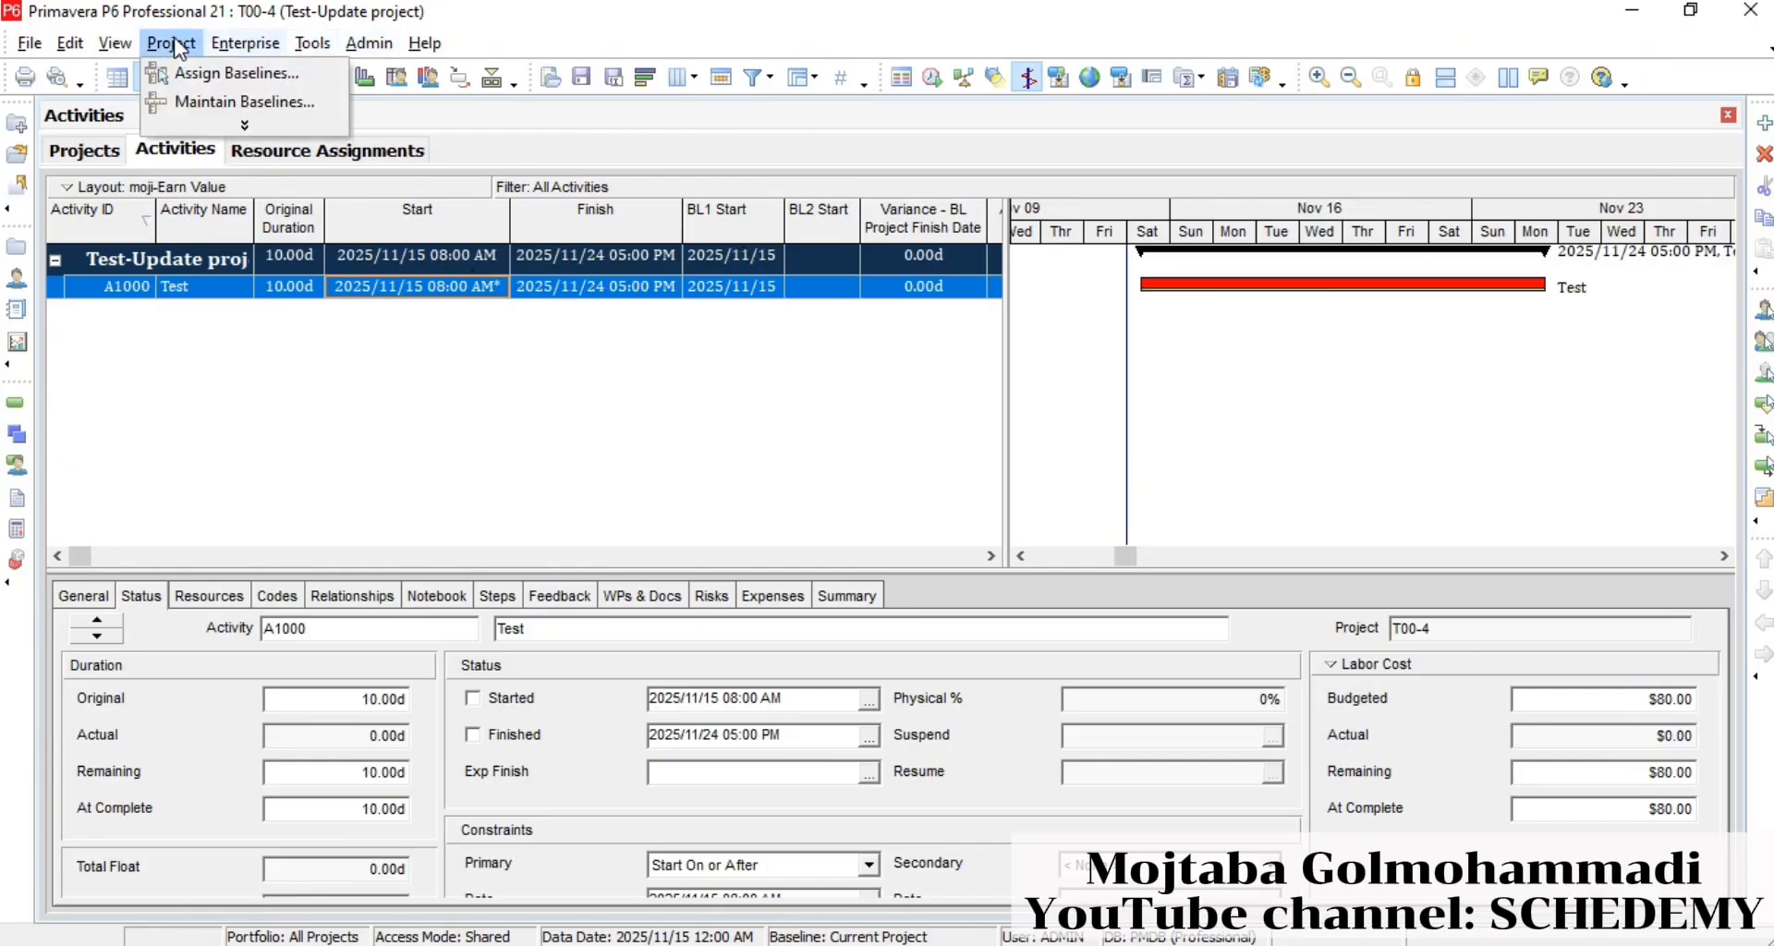
{"action": "left_click", "coordinate": [189, 102]}
{"action": "left_click", "coordinate": [1289, 349]}
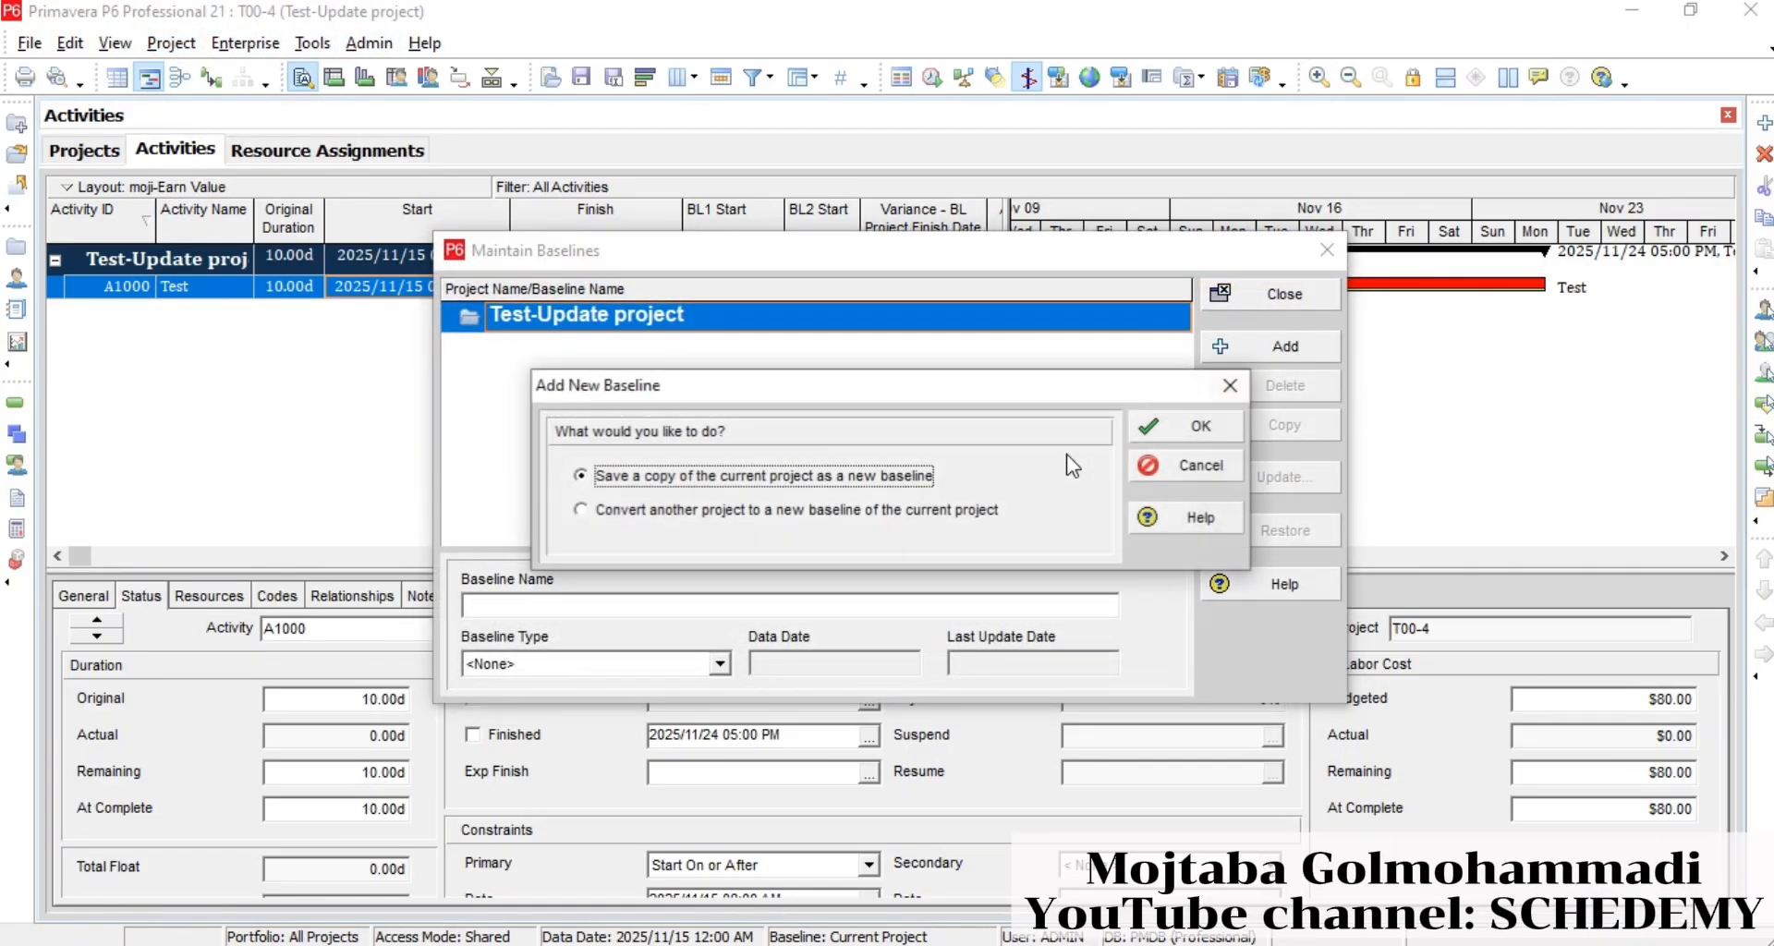
{"action": "left_click", "coordinate": [1188, 426]}
{"action": "left_click", "coordinate": [1275, 293]}
- Assign Test-Update project - B1 as both the project baseline and the primary user baseline
{"action": "left_click", "coordinate": [169, 43]}
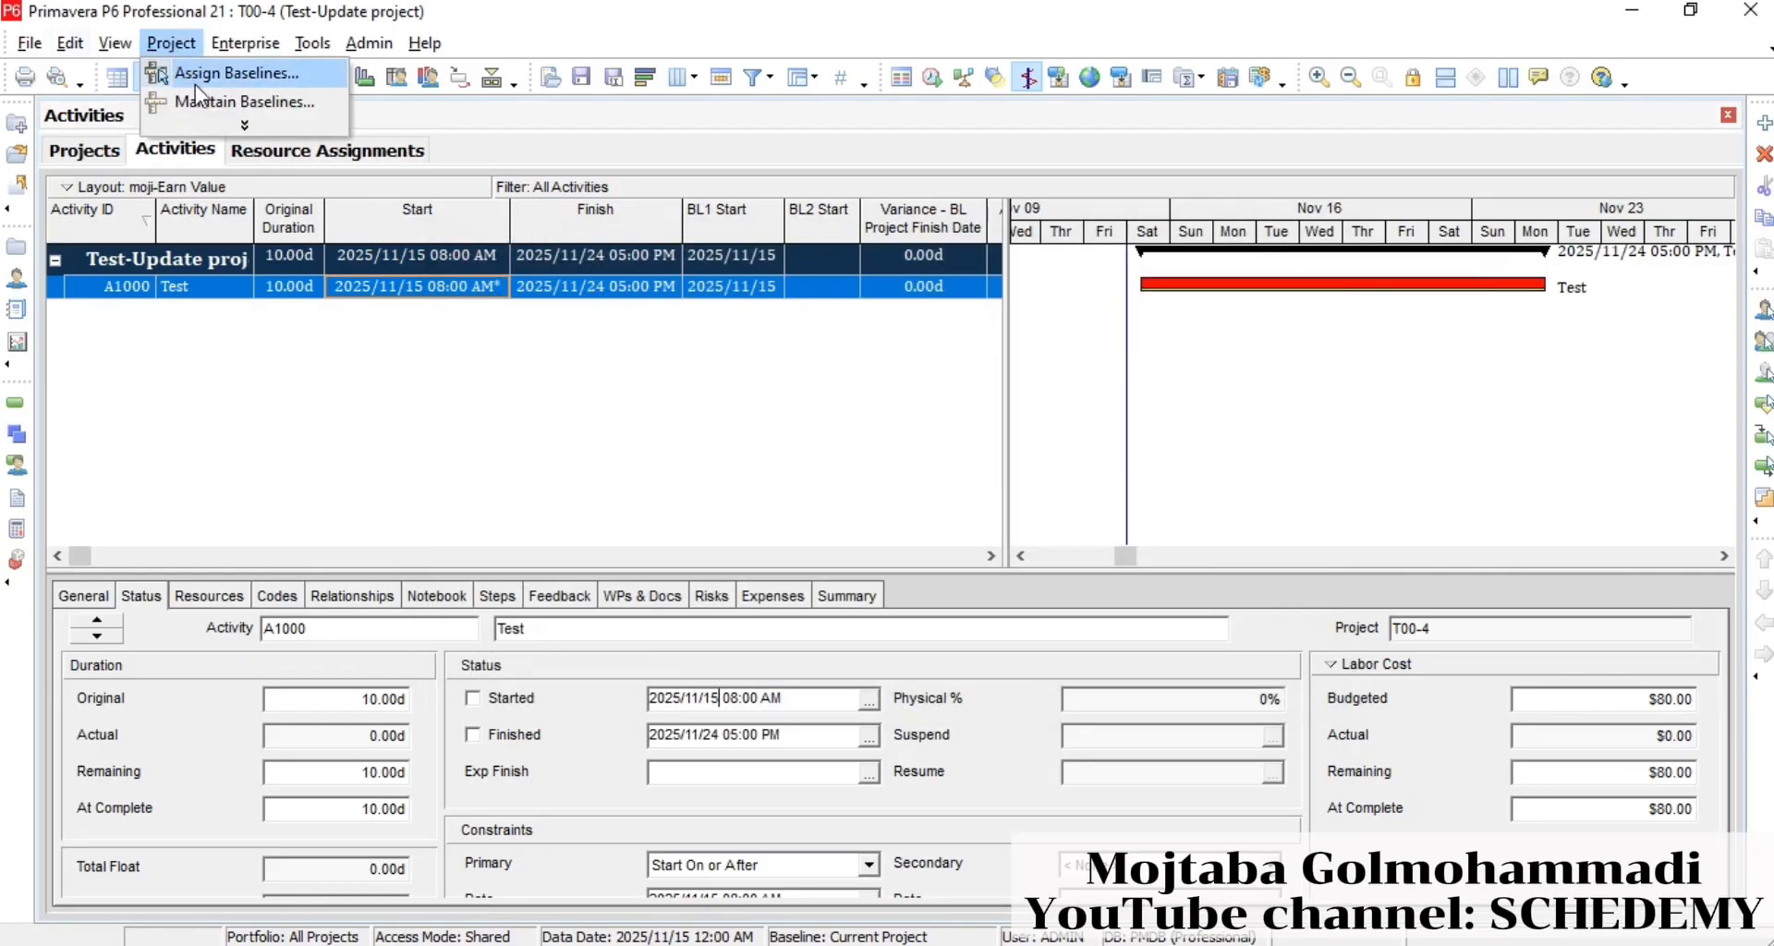
{"action": "left_click", "coordinate": [196, 79]}
{"action": "left_click", "coordinate": [695, 404]}
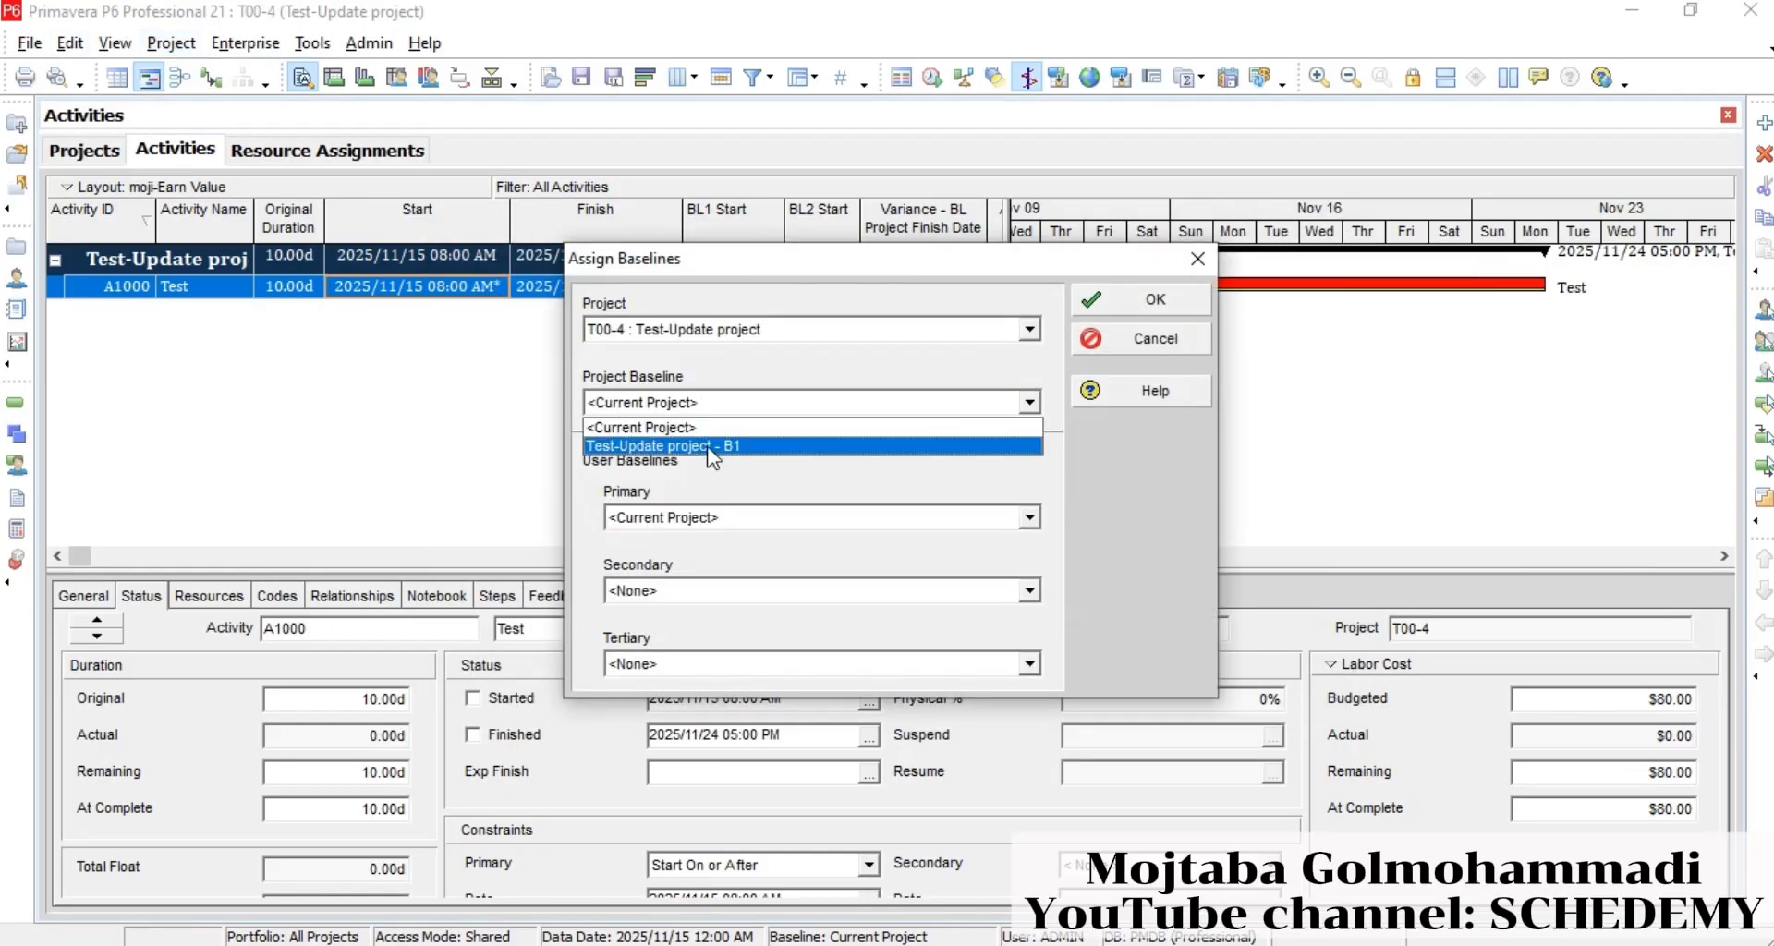
{"action": "left_click", "coordinate": [707, 441]}
{"action": "left_click", "coordinate": [717, 518]}
{"action": "left_click", "coordinate": [728, 561]}
{"action": "left_click", "coordinate": [1146, 298]}
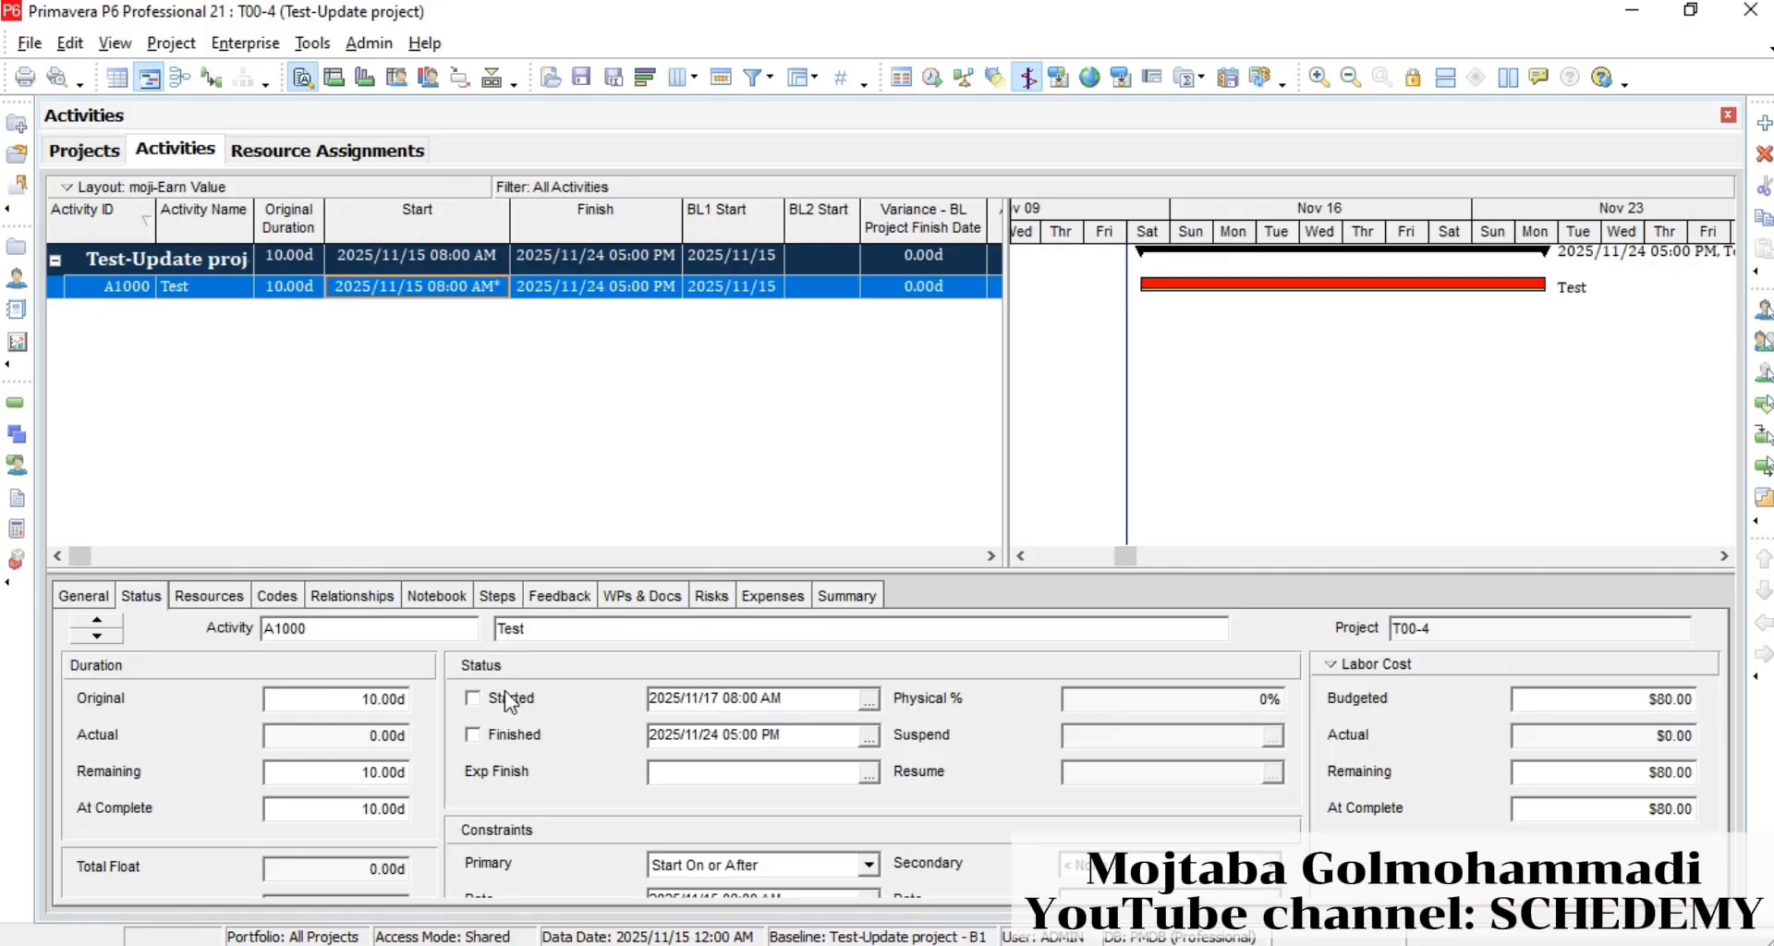
- Record activity A1000's status dates as started 2025/11/17, suspended 2025/11/18 and resumed 2025/11/19
{"action": "left_click", "coordinate": [472, 697]}
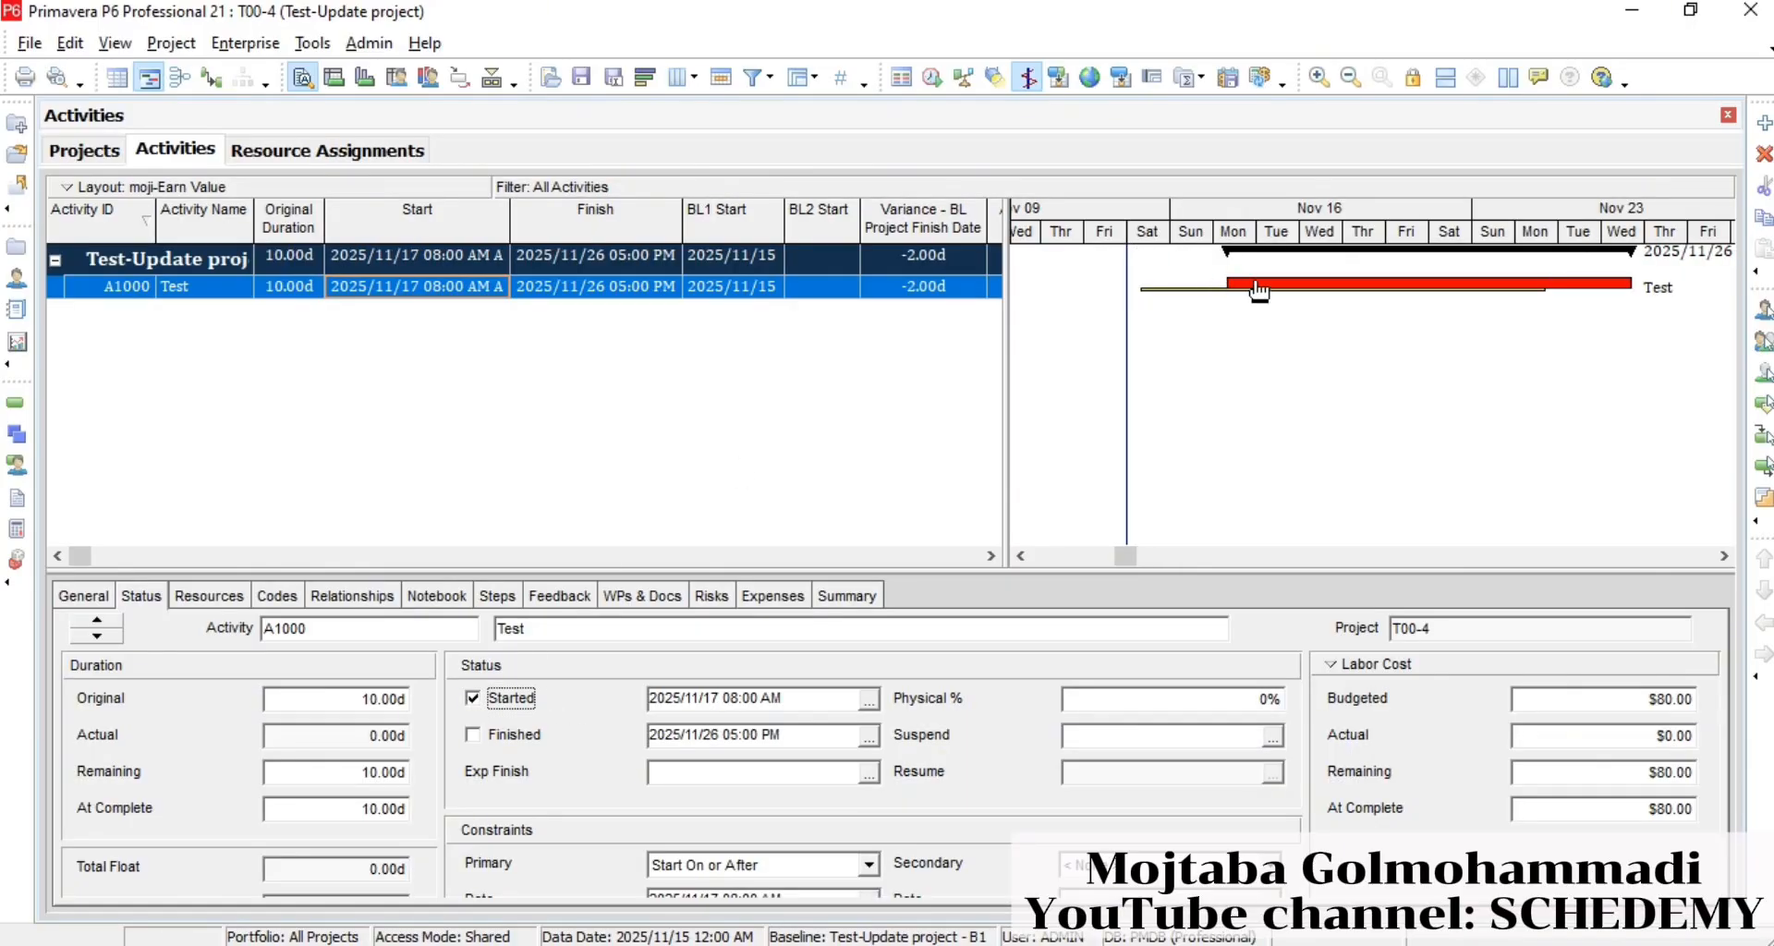
{"action": "left_click", "coordinate": [1125, 736]}
{"action": "key", "text": "Return"}
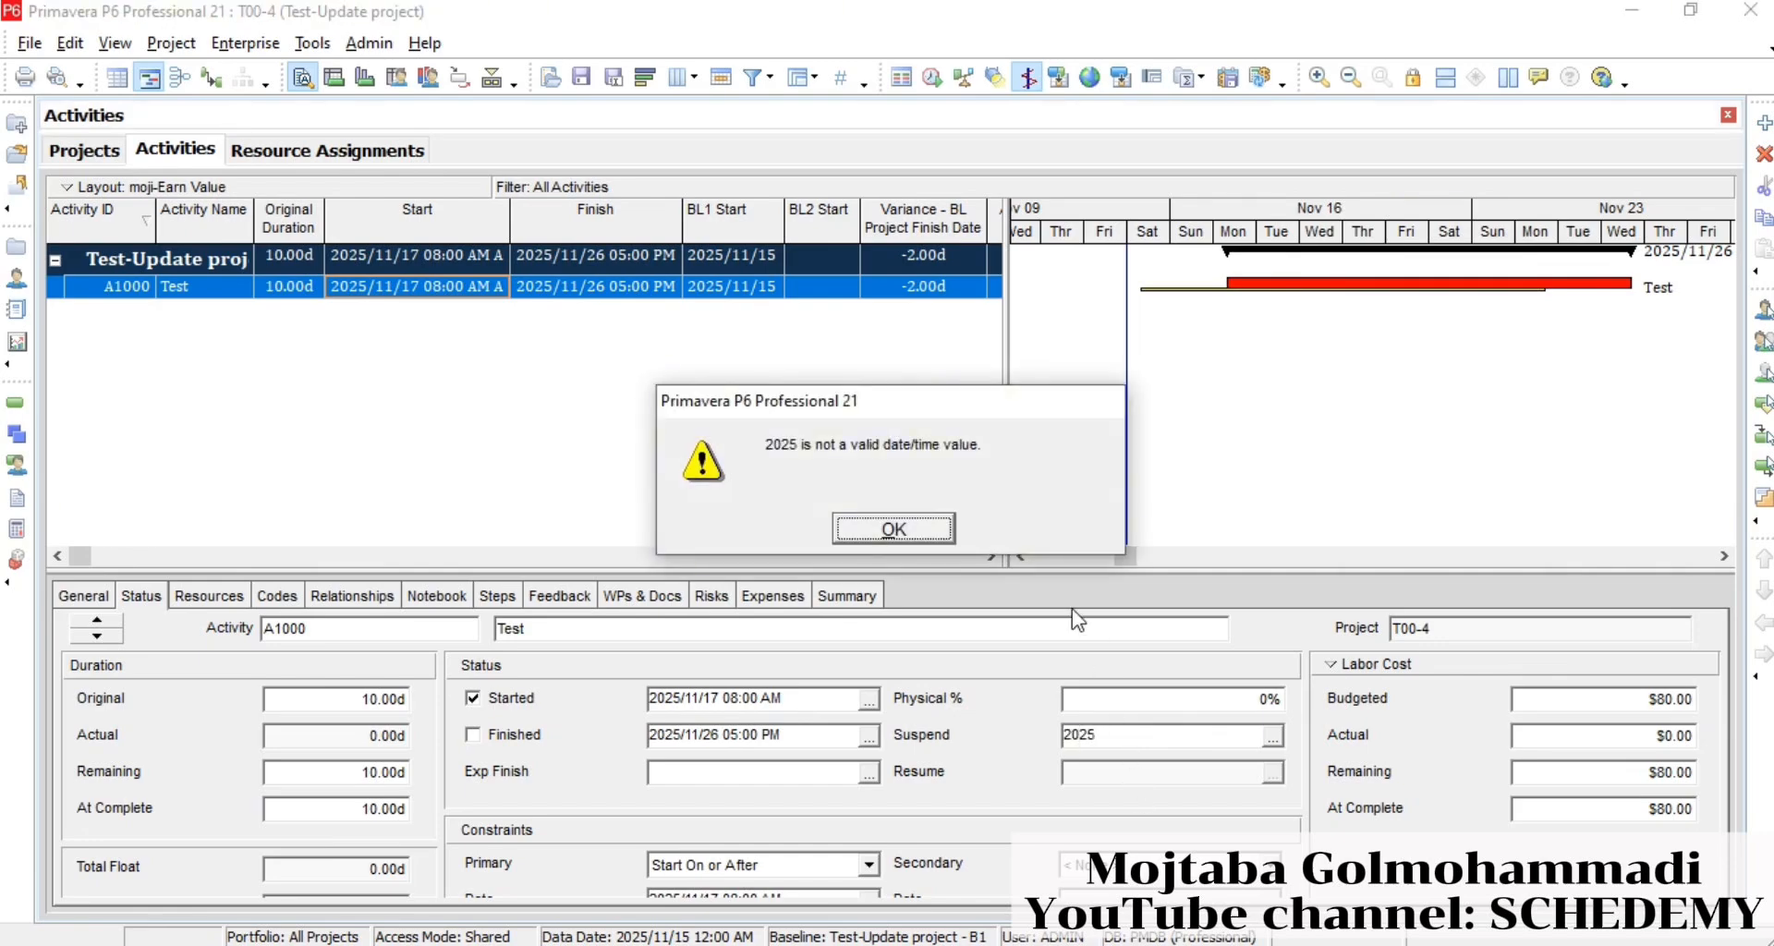
{"action": "left_click", "coordinate": [912, 530]}
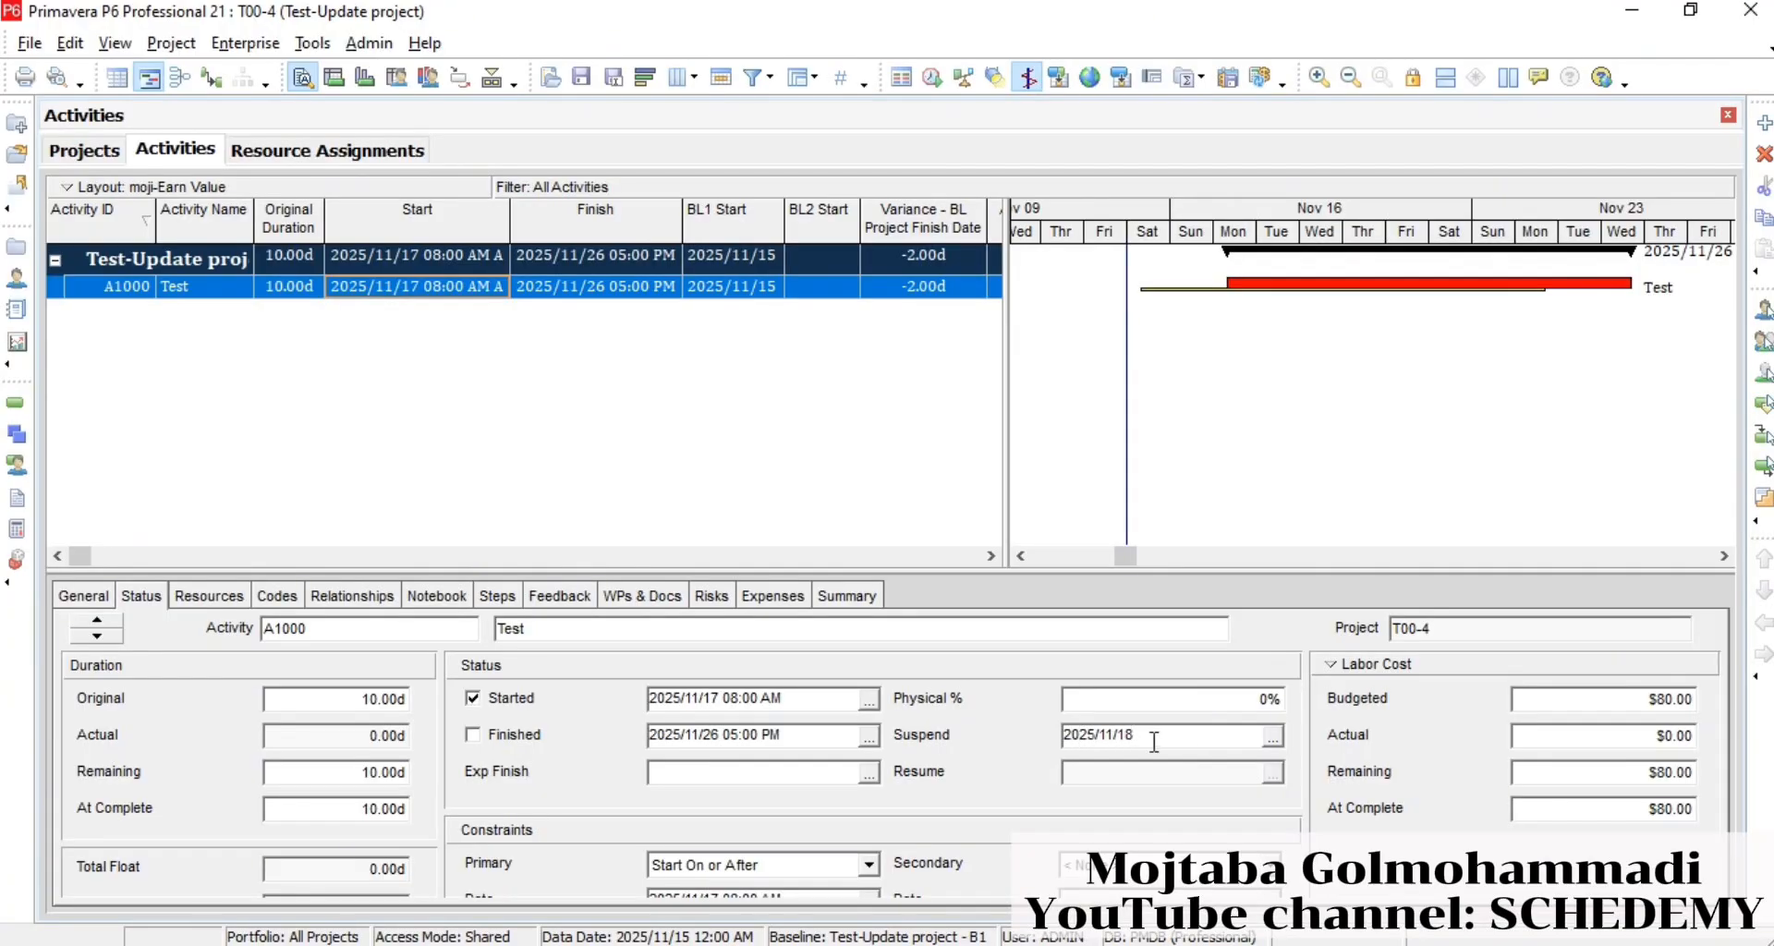
{"action": "left_click", "coordinate": [1169, 770]}
{"action": "left_click", "coordinate": [1225, 701]}
- Set activity A1000's Remaining duration to 9 days
{"action": "left_click", "coordinate": [363, 774]}
{"action": "left_click_drag", "start_coordinate": [380, 774], "coordinate": [36, 778]}
{"action": "type", "text": "9.00d"}
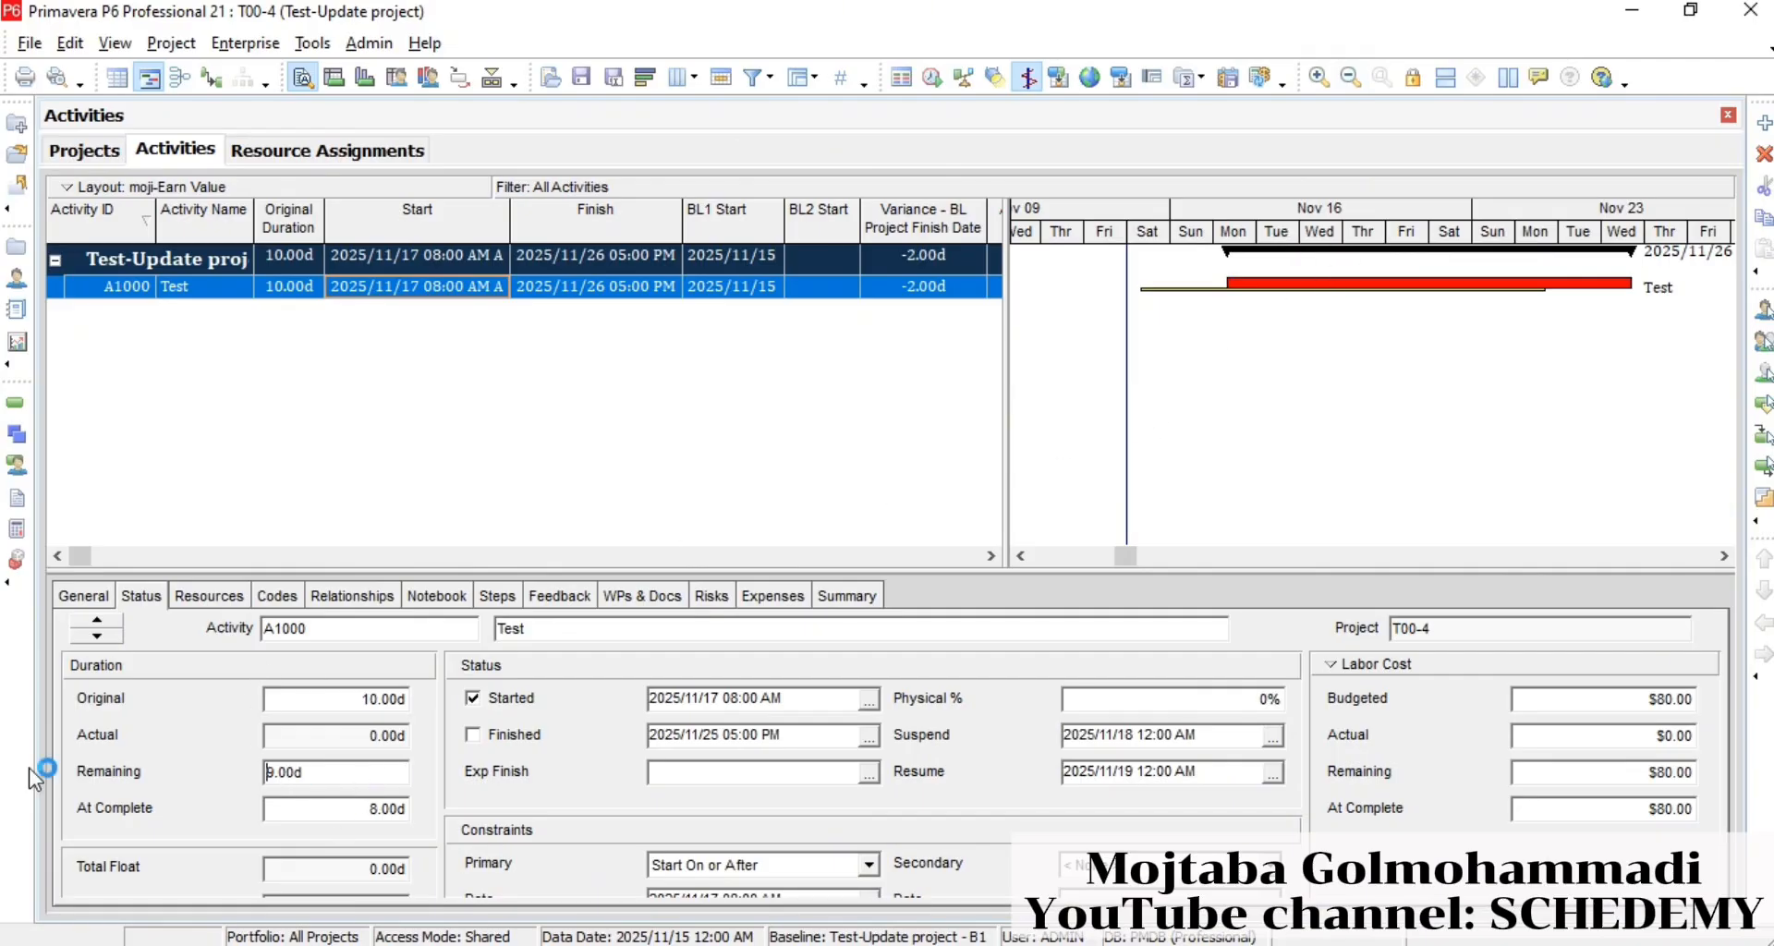
{"action": "key", "text": "Return"}
- Set activity A1000's actual labor cost to $8 and the Civil Engineer resource's actual units to 8
{"action": "left_click", "coordinate": [1604, 734]}
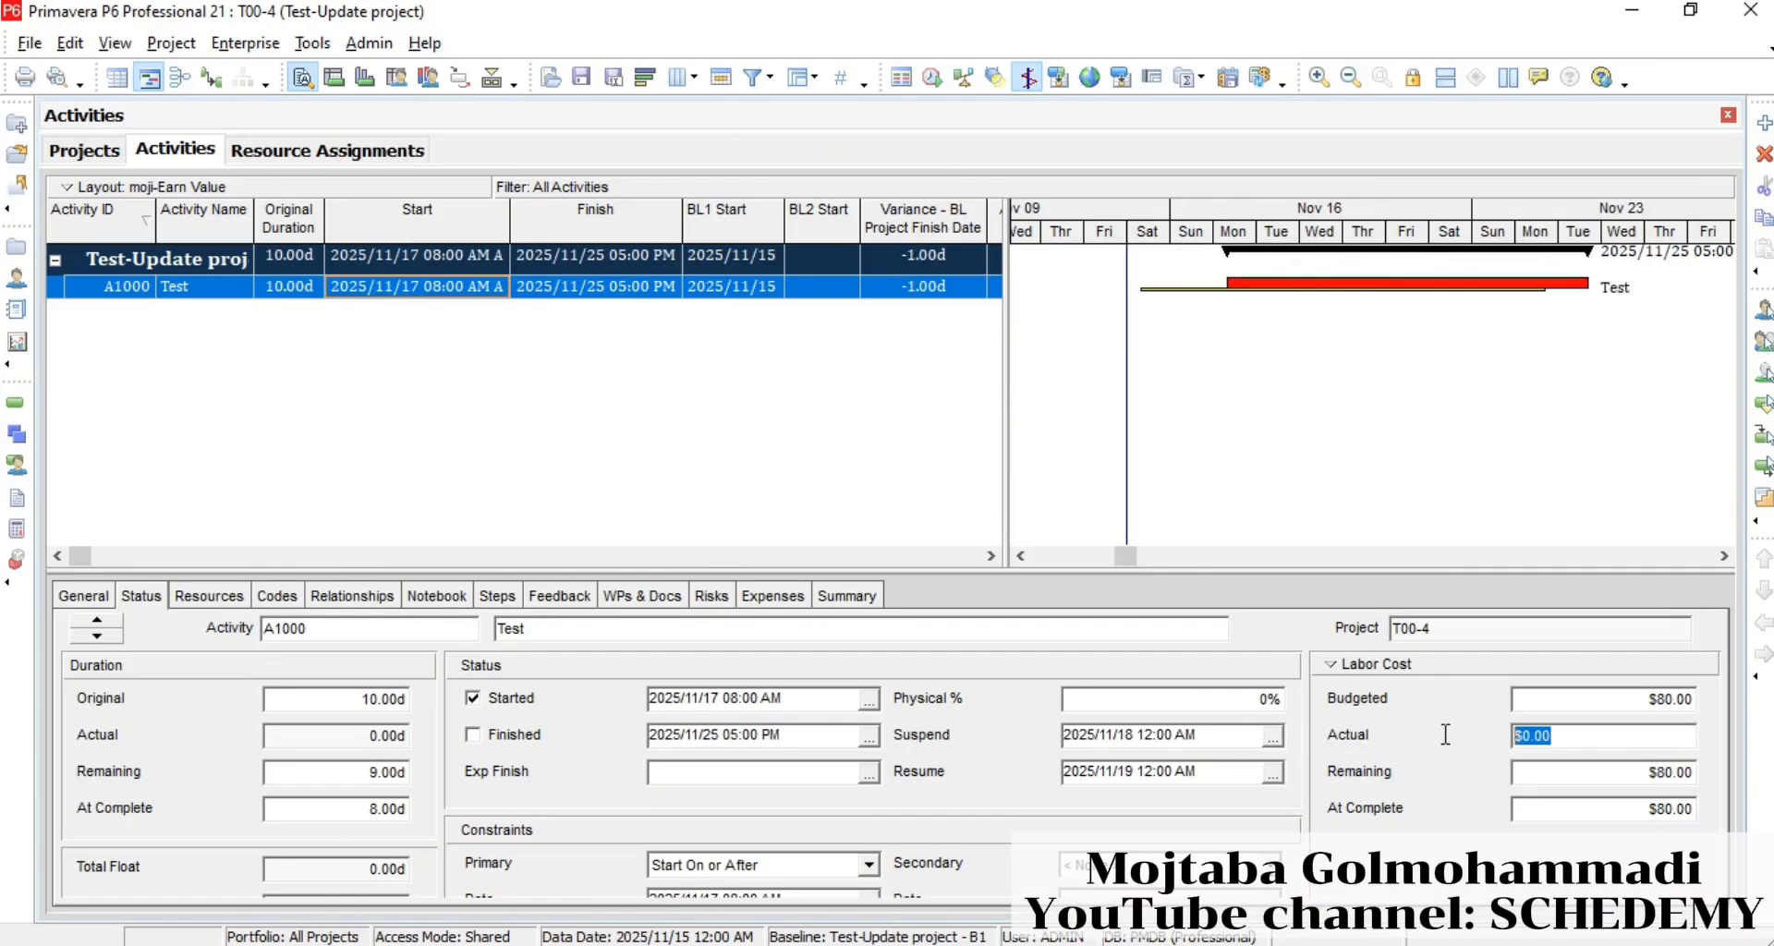
{"action": "type", "text": "8"}
{"action": "left_click", "coordinate": [226, 596]}
{"action": "left_click", "coordinate": [937, 690]}
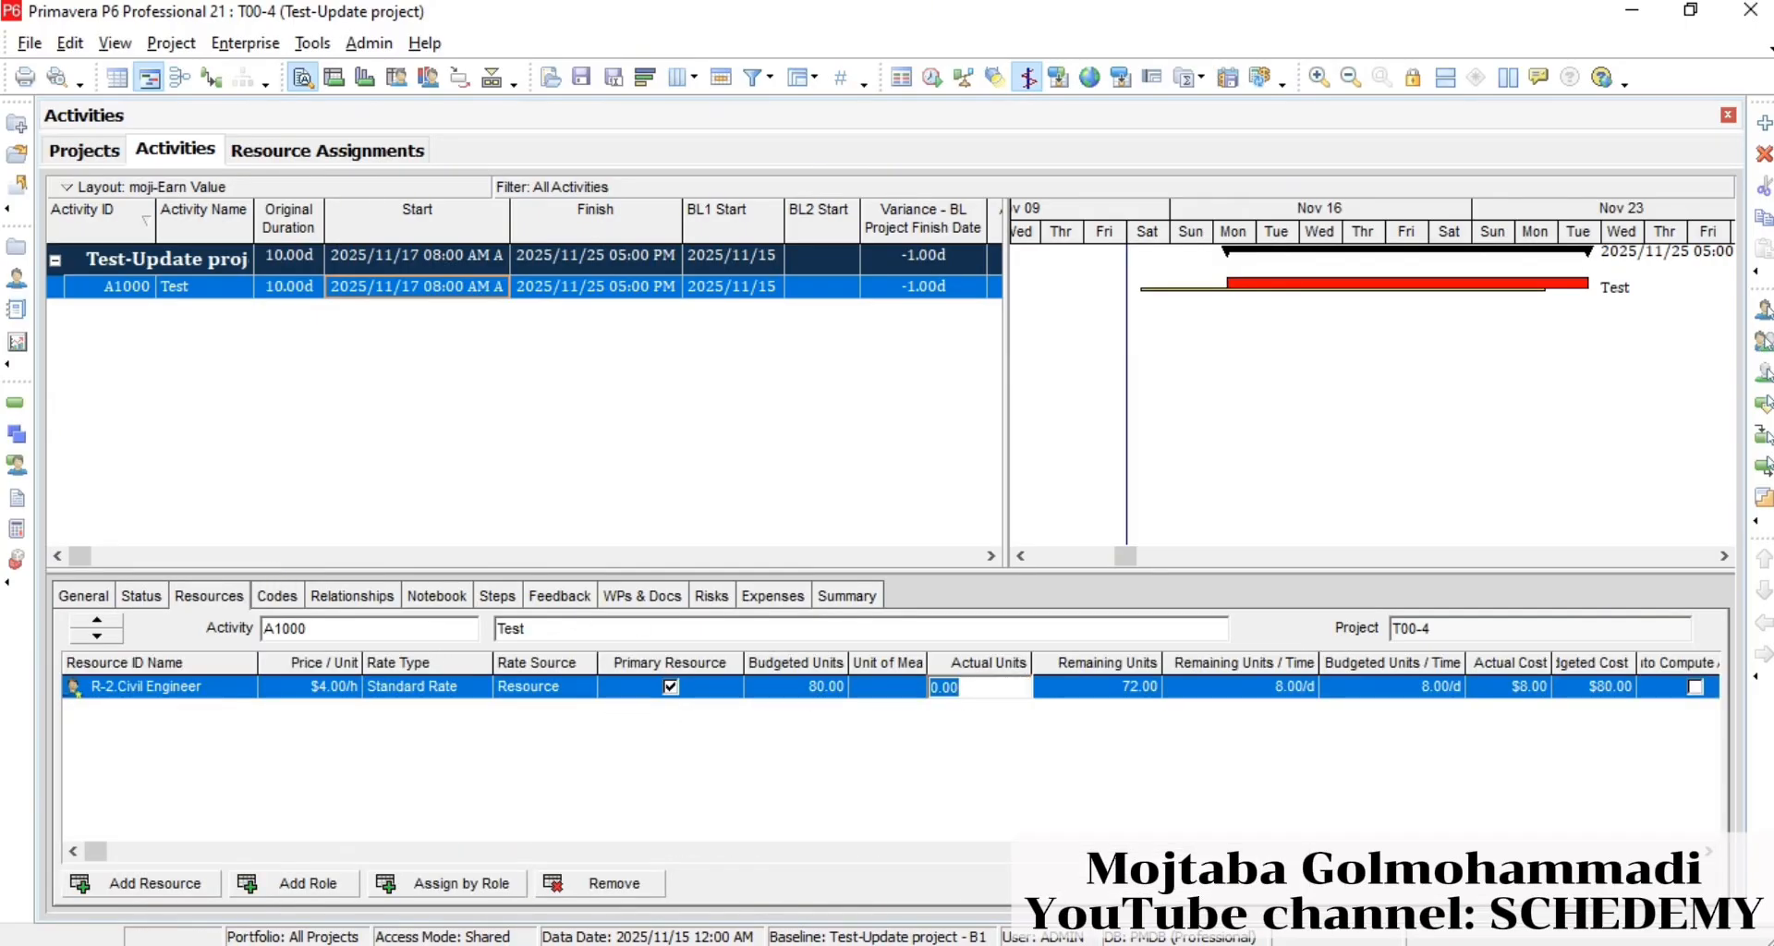
{"action": "type", "text": "8"}
{"action": "key", "text": "Return"}
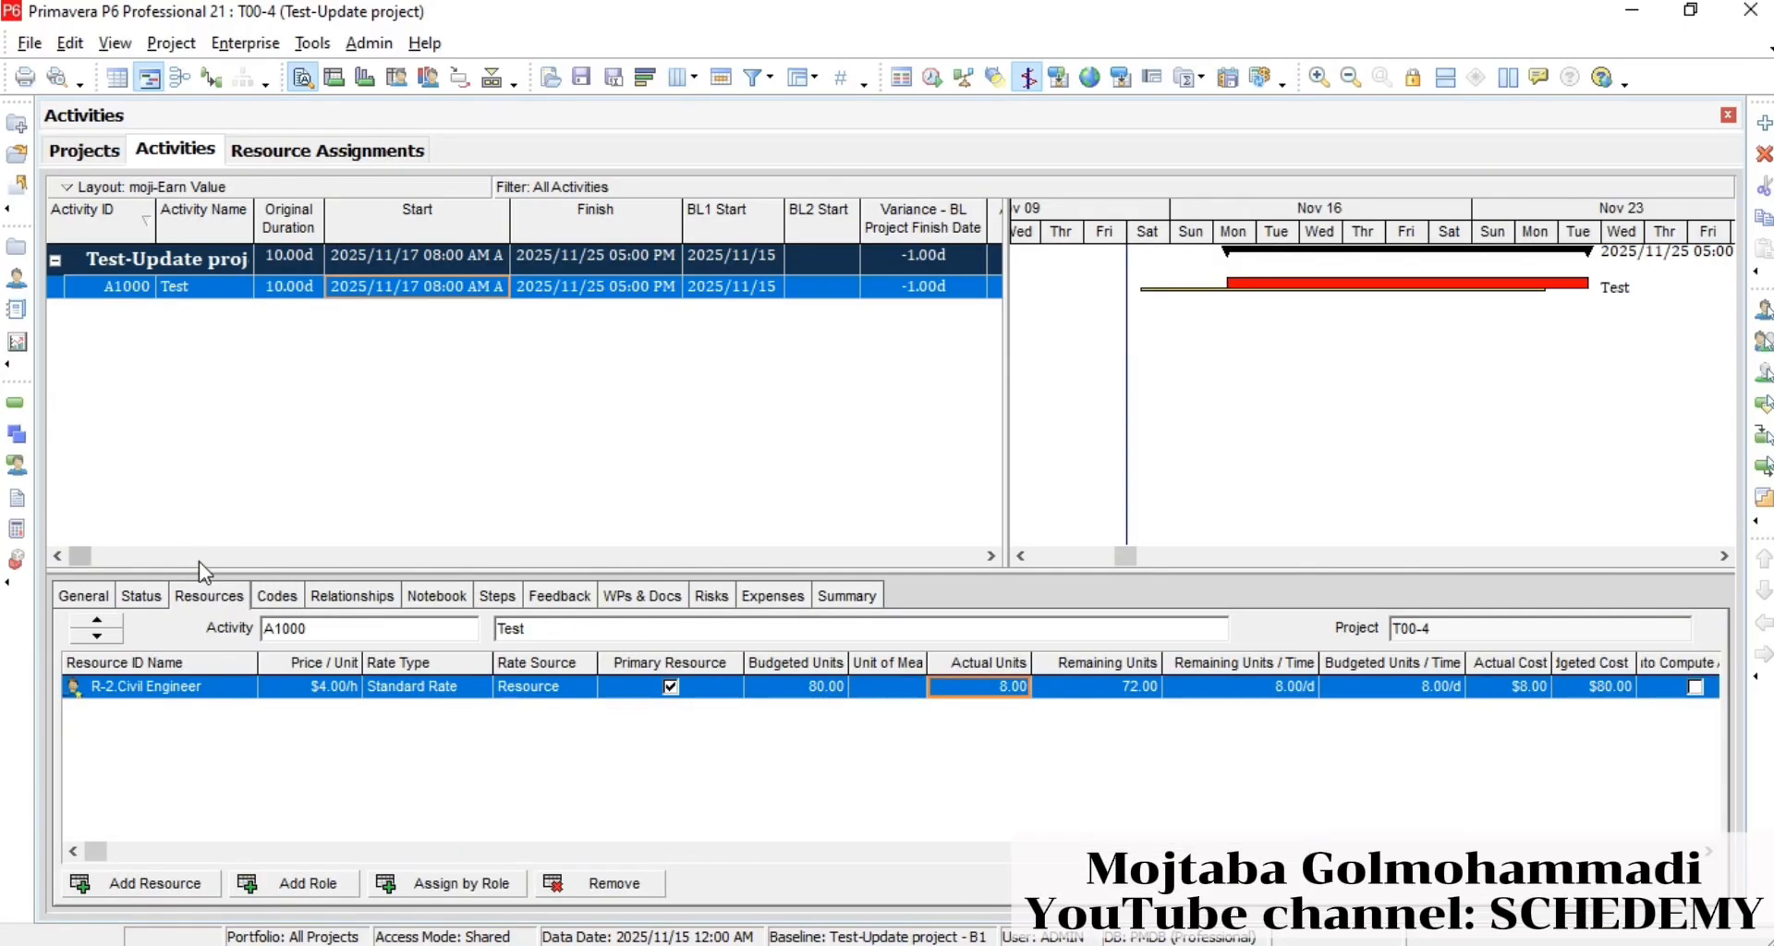
- Reschedule the project with the data date 2025/11/18 12:00 AM applied to all open projects
{"action": "left_click", "coordinate": [147, 597]}
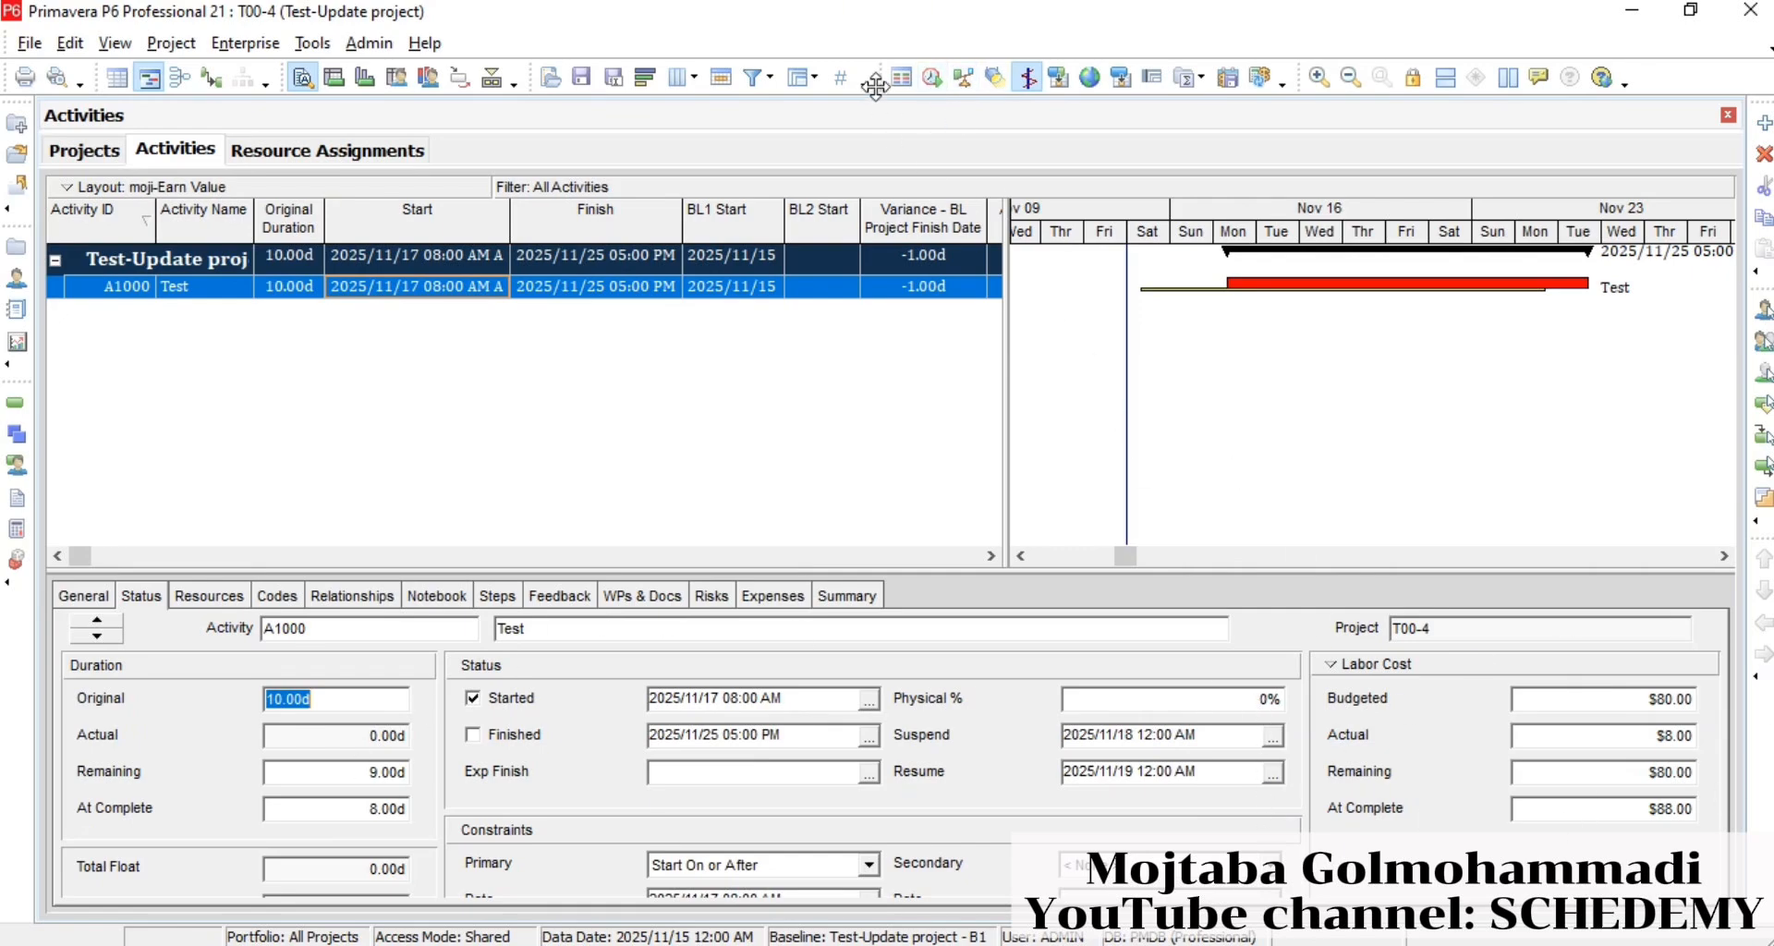
{"action": "left_click", "coordinate": [935, 79]}
{"action": "left_click", "coordinate": [573, 427]}
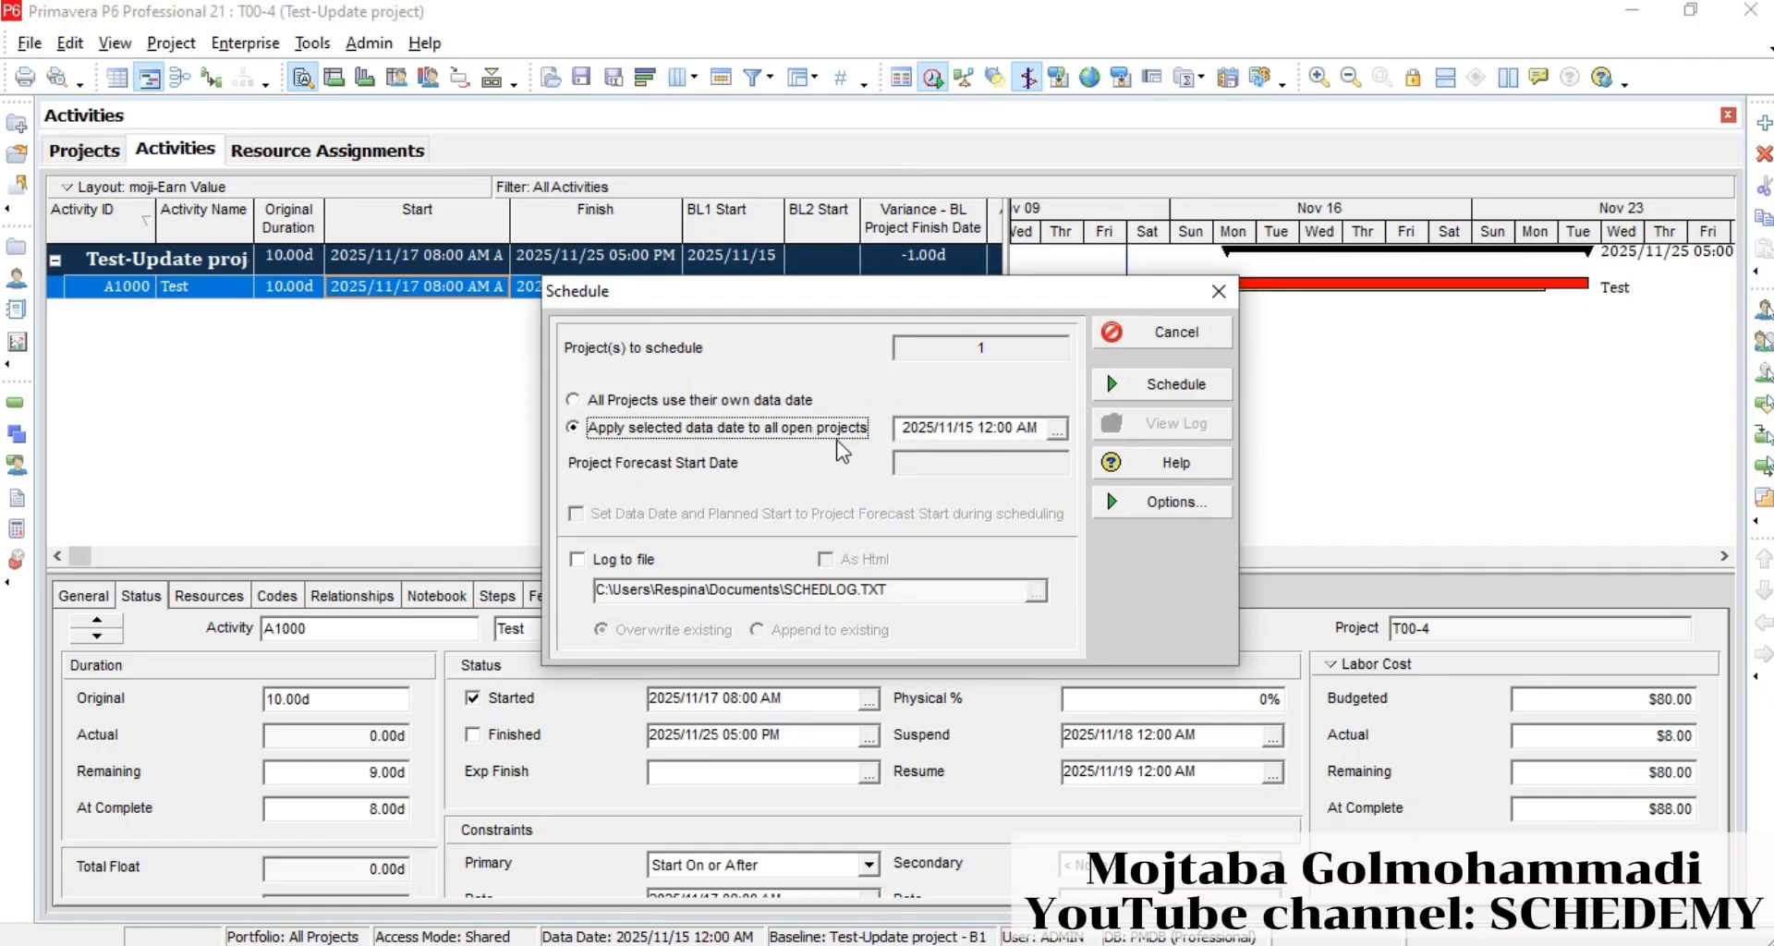
{"action": "left_click", "coordinate": [955, 427]}
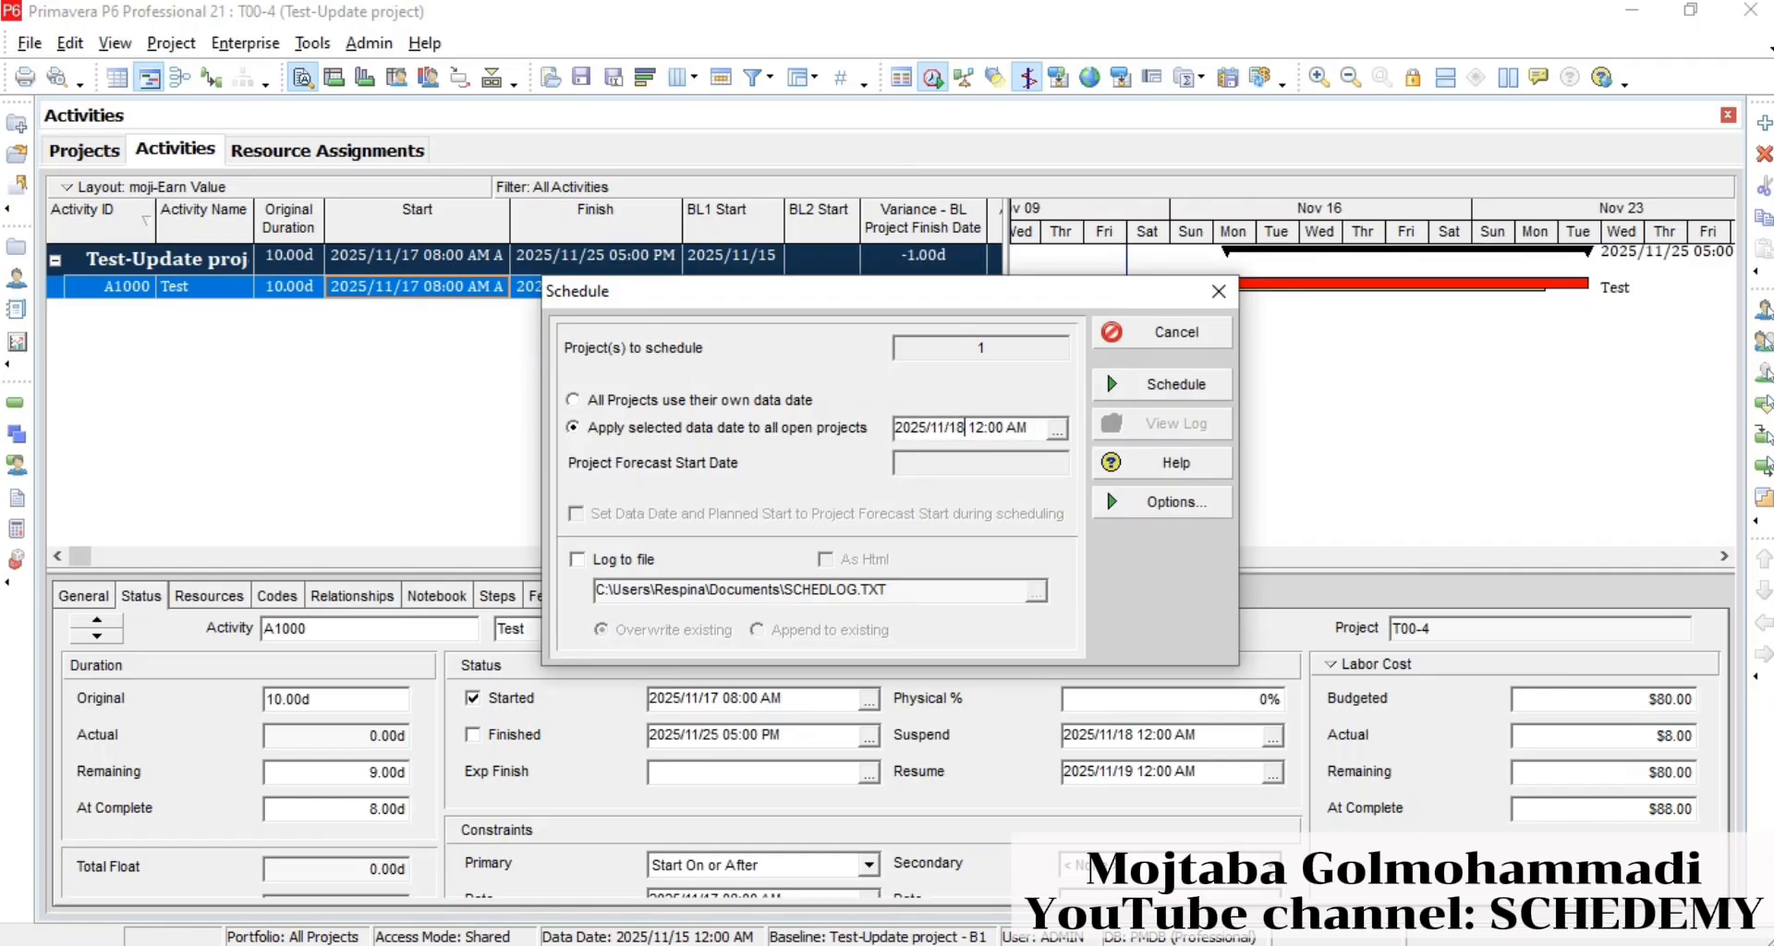
{"action": "left_click", "coordinate": [1173, 384]}
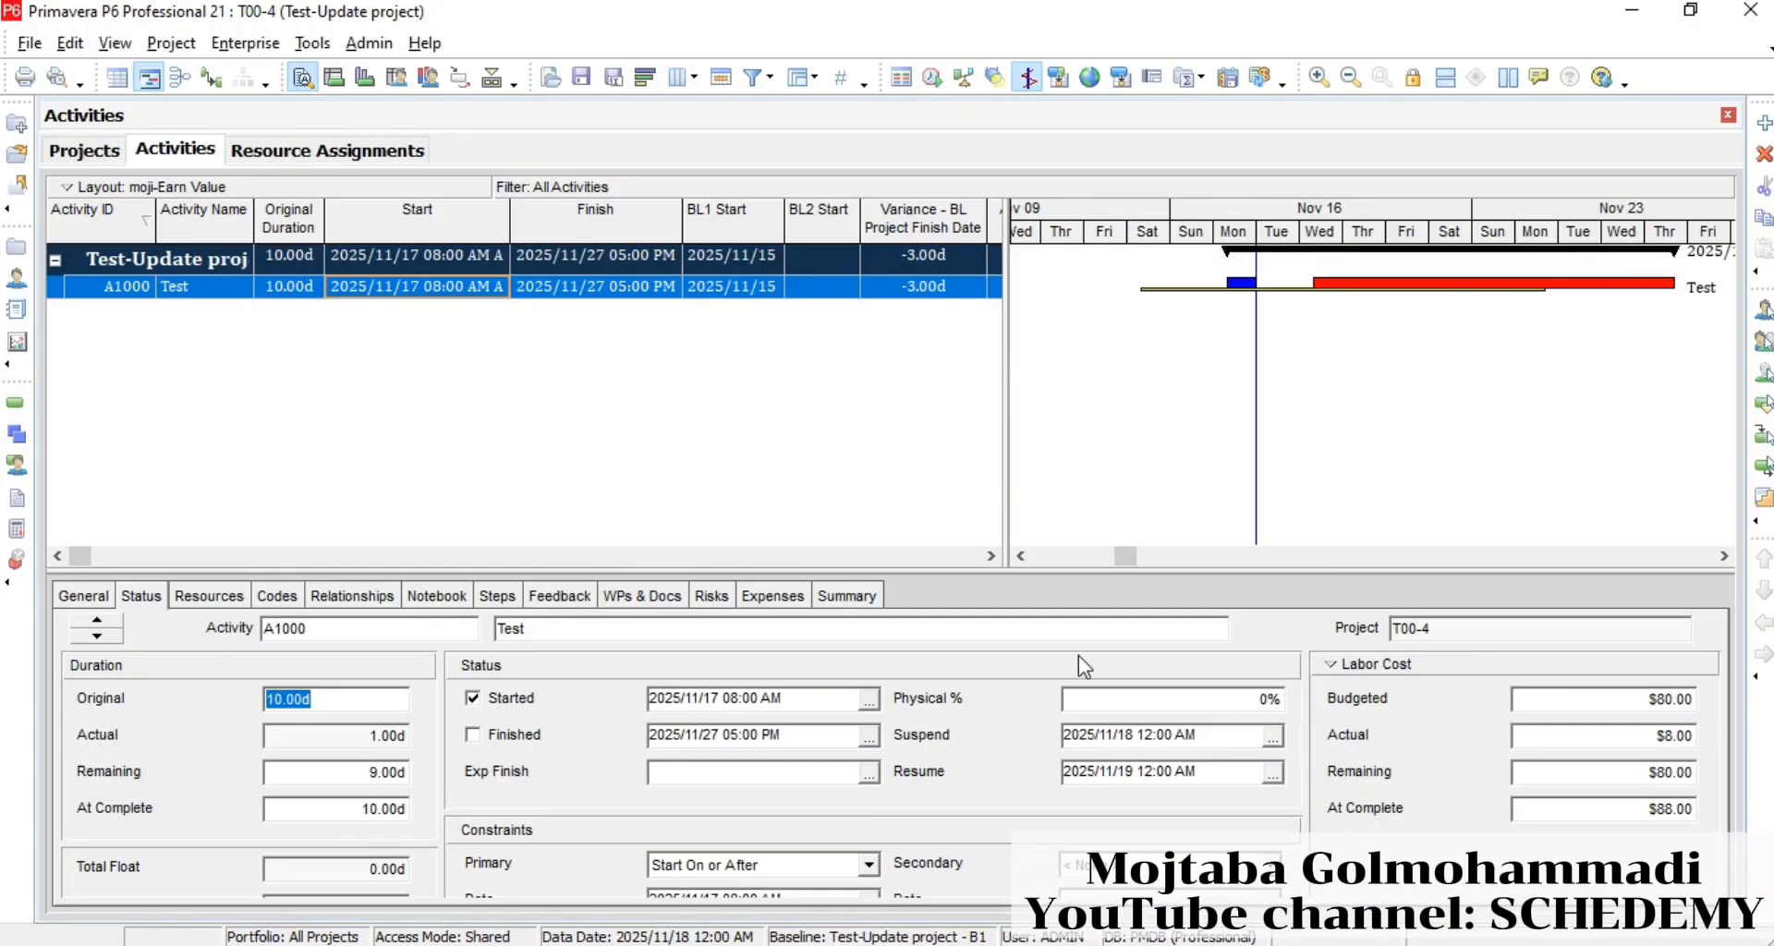
- Check activity A1000's actual duration and its daily budgeted, actual and remaining early units in the resource assignments
{"action": "left_click", "coordinate": [405, 736]}
{"action": "left_click_drag", "start_coordinate": [394, 739], "coordinate": [268, 750]}
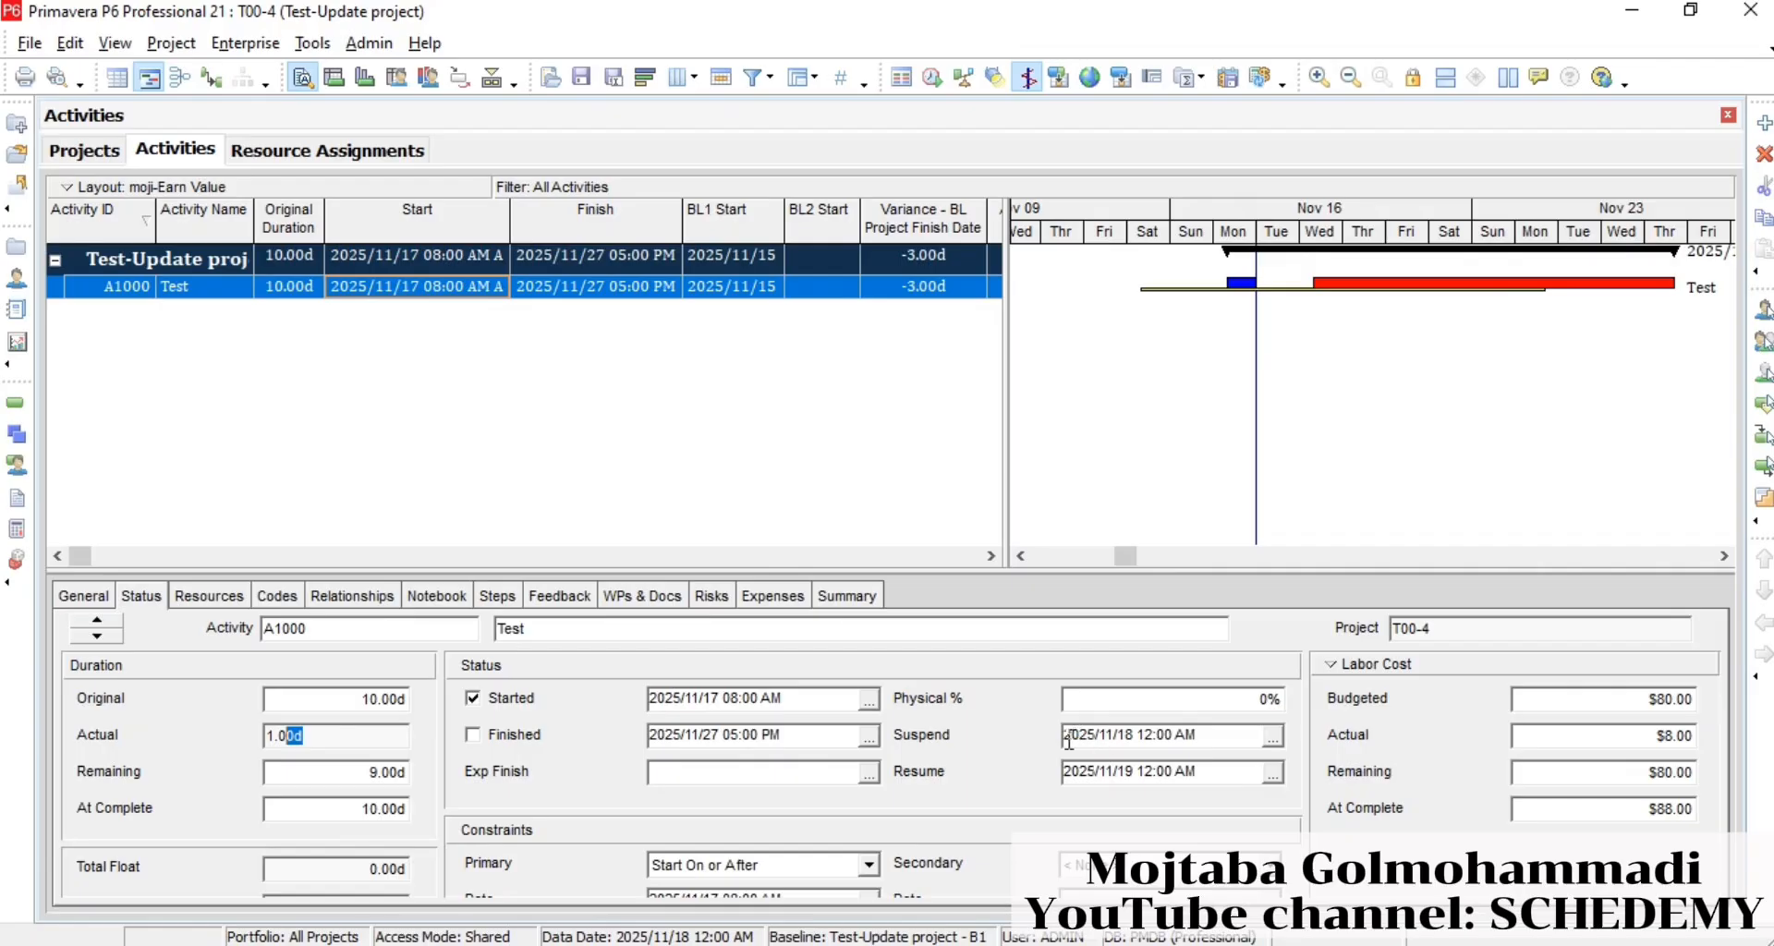
{"action": "left_click", "coordinate": [297, 153]}
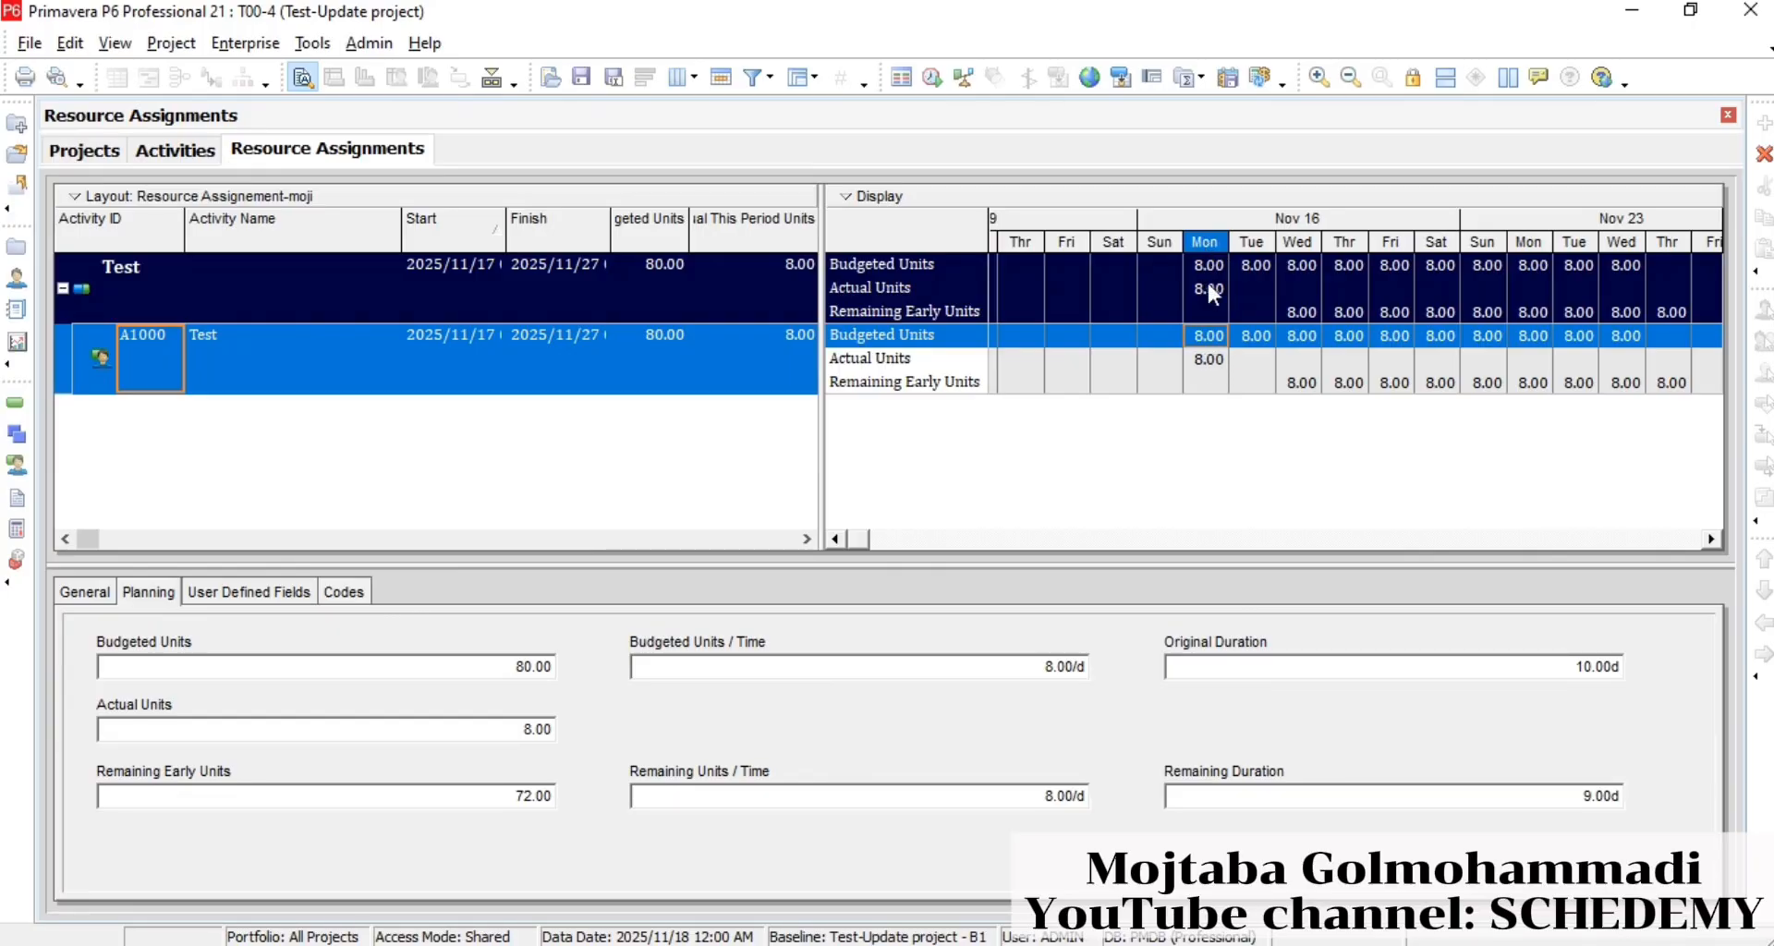
{"action": "left_click_drag", "start_coordinate": [1212, 337], "coordinate": [1672, 388]}
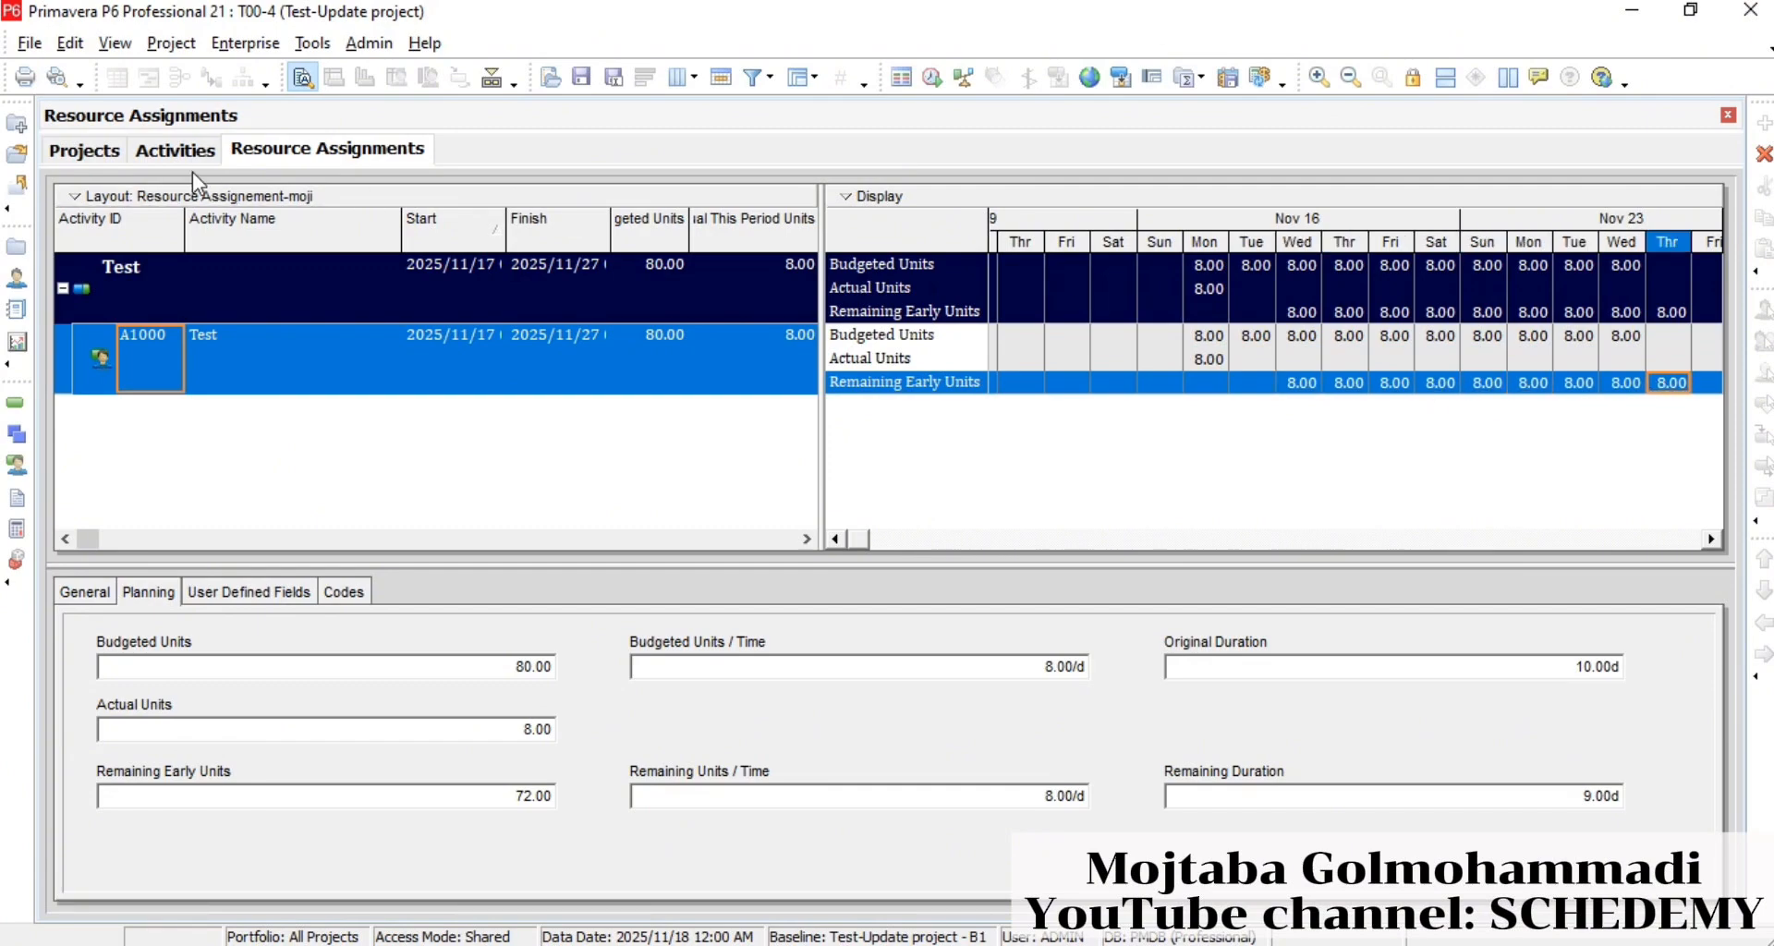
- Return to the activities and reschedule the project with the data date 2025/11/19 12:00 AM applied to all open projects
{"action": "left_click", "coordinate": [178, 152]}
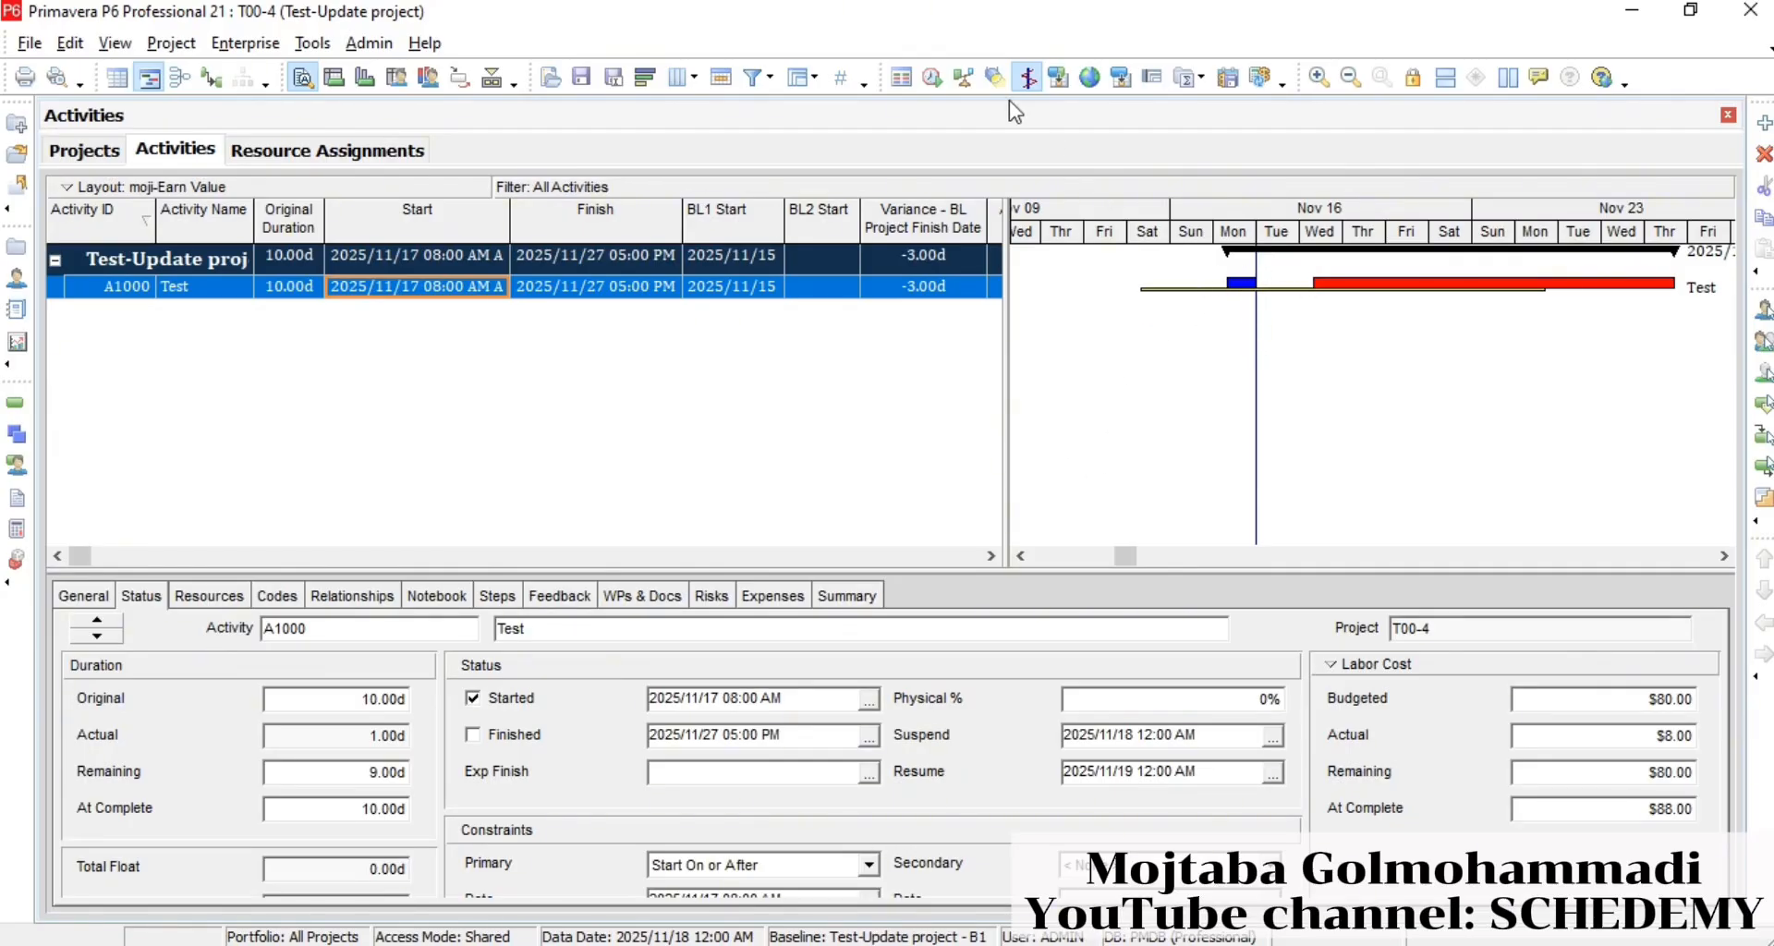
{"action": "left_click", "coordinate": [934, 76]}
{"action": "left_click", "coordinate": [739, 427]}
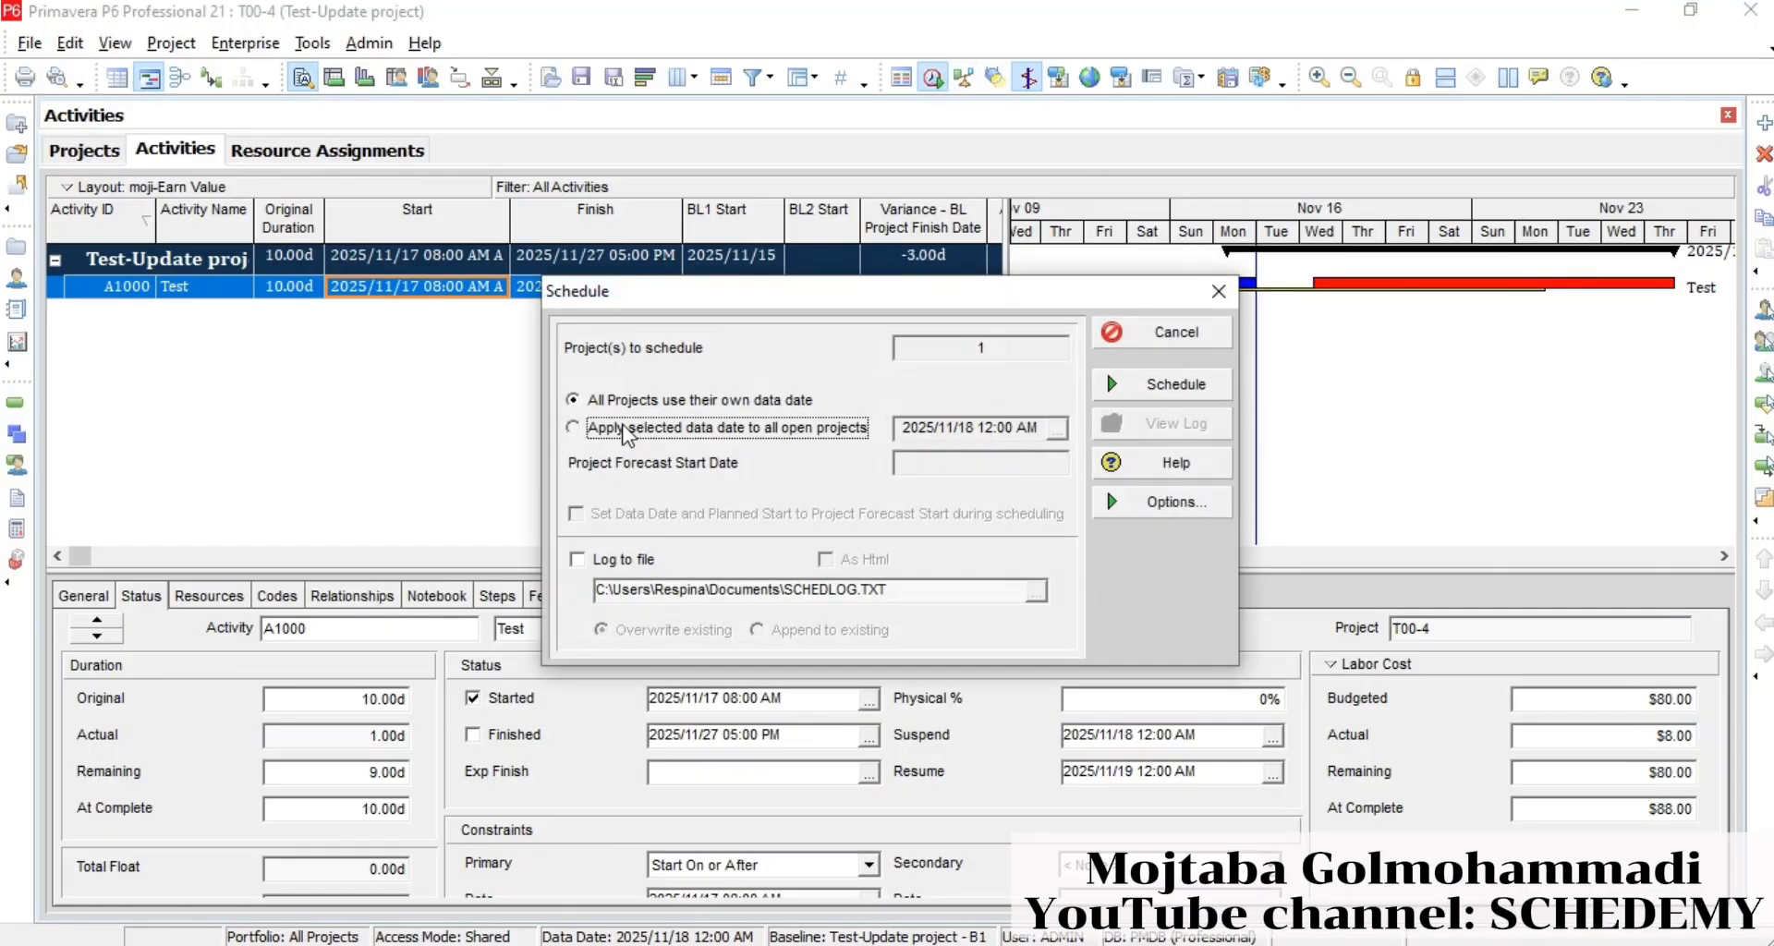
{"action": "left_click", "coordinate": [970, 429]}
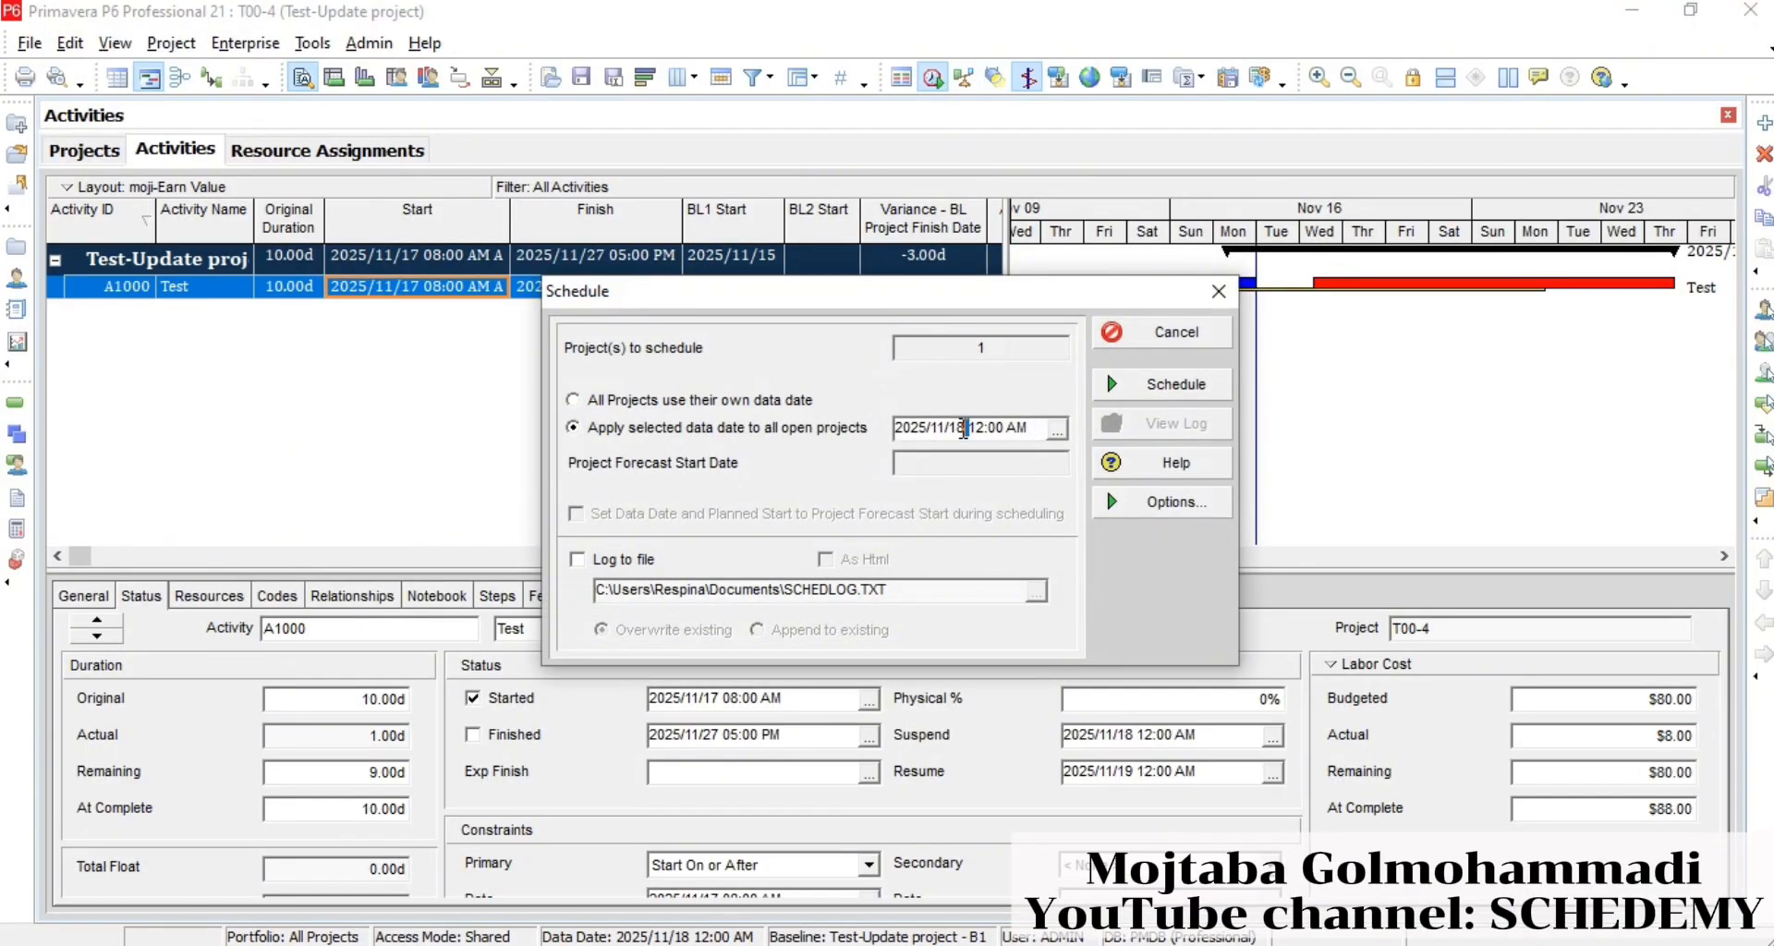
{"action": "left_click", "coordinate": [1171, 385]}
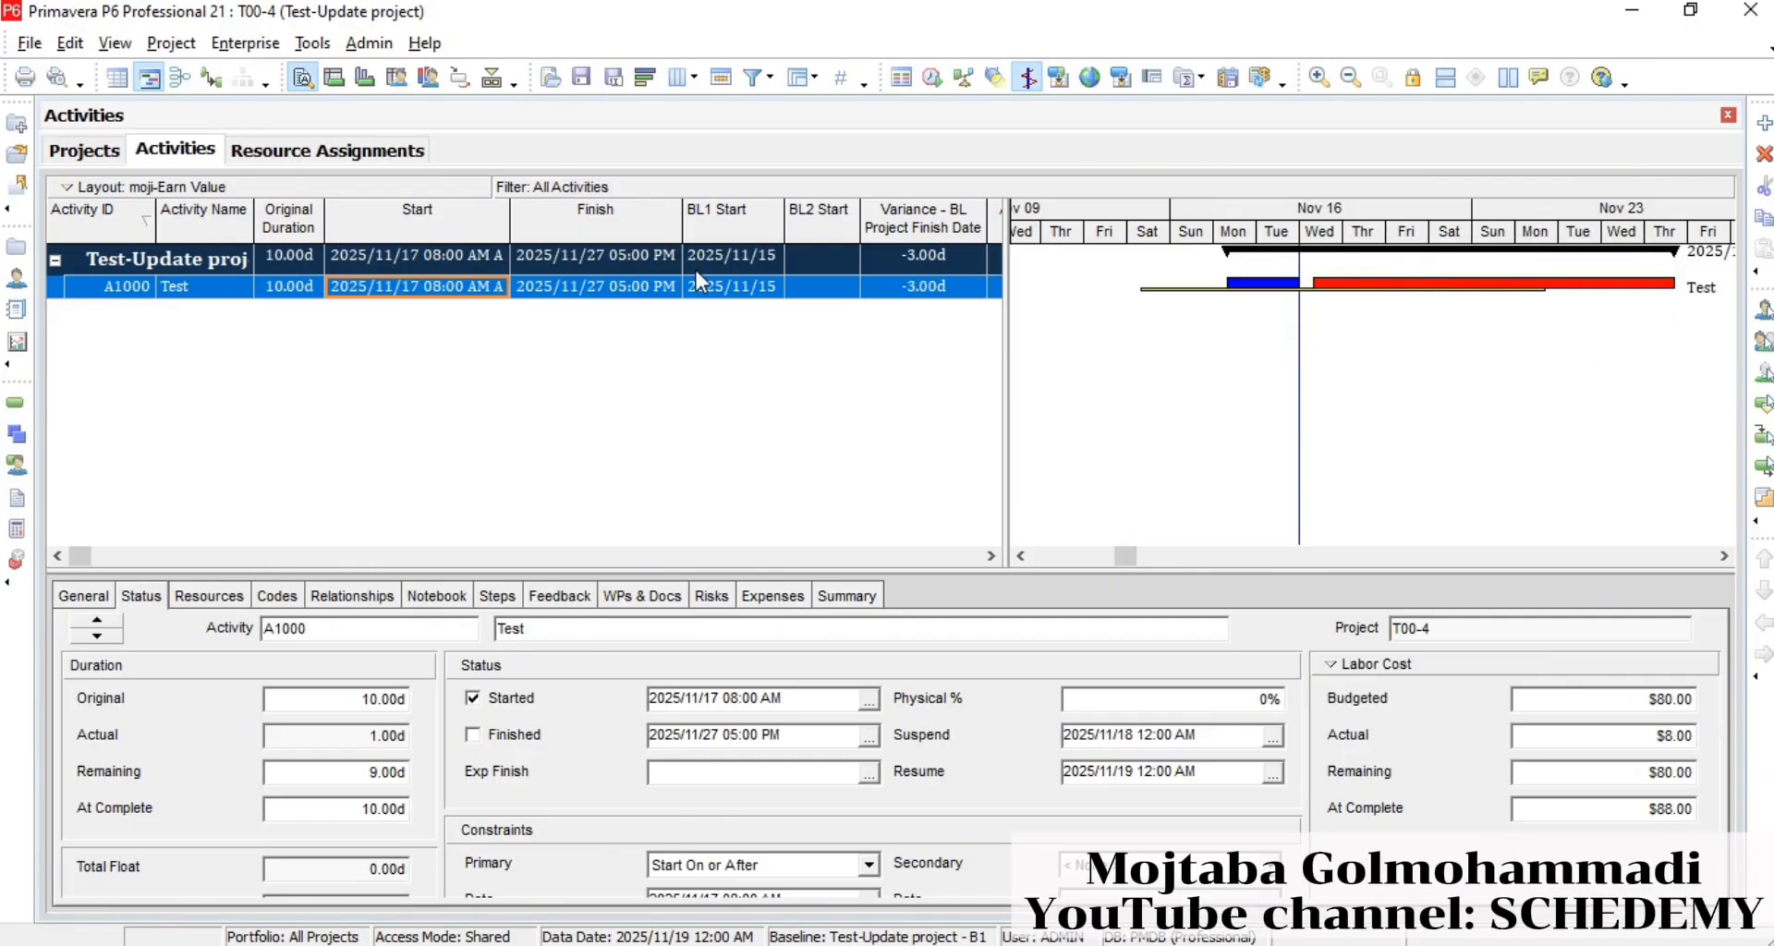
- Show the Civil Engineer's resource usage profile, enlarge the profile area and move its legend clear of the bars
{"action": "left_click", "coordinate": [428, 77]}
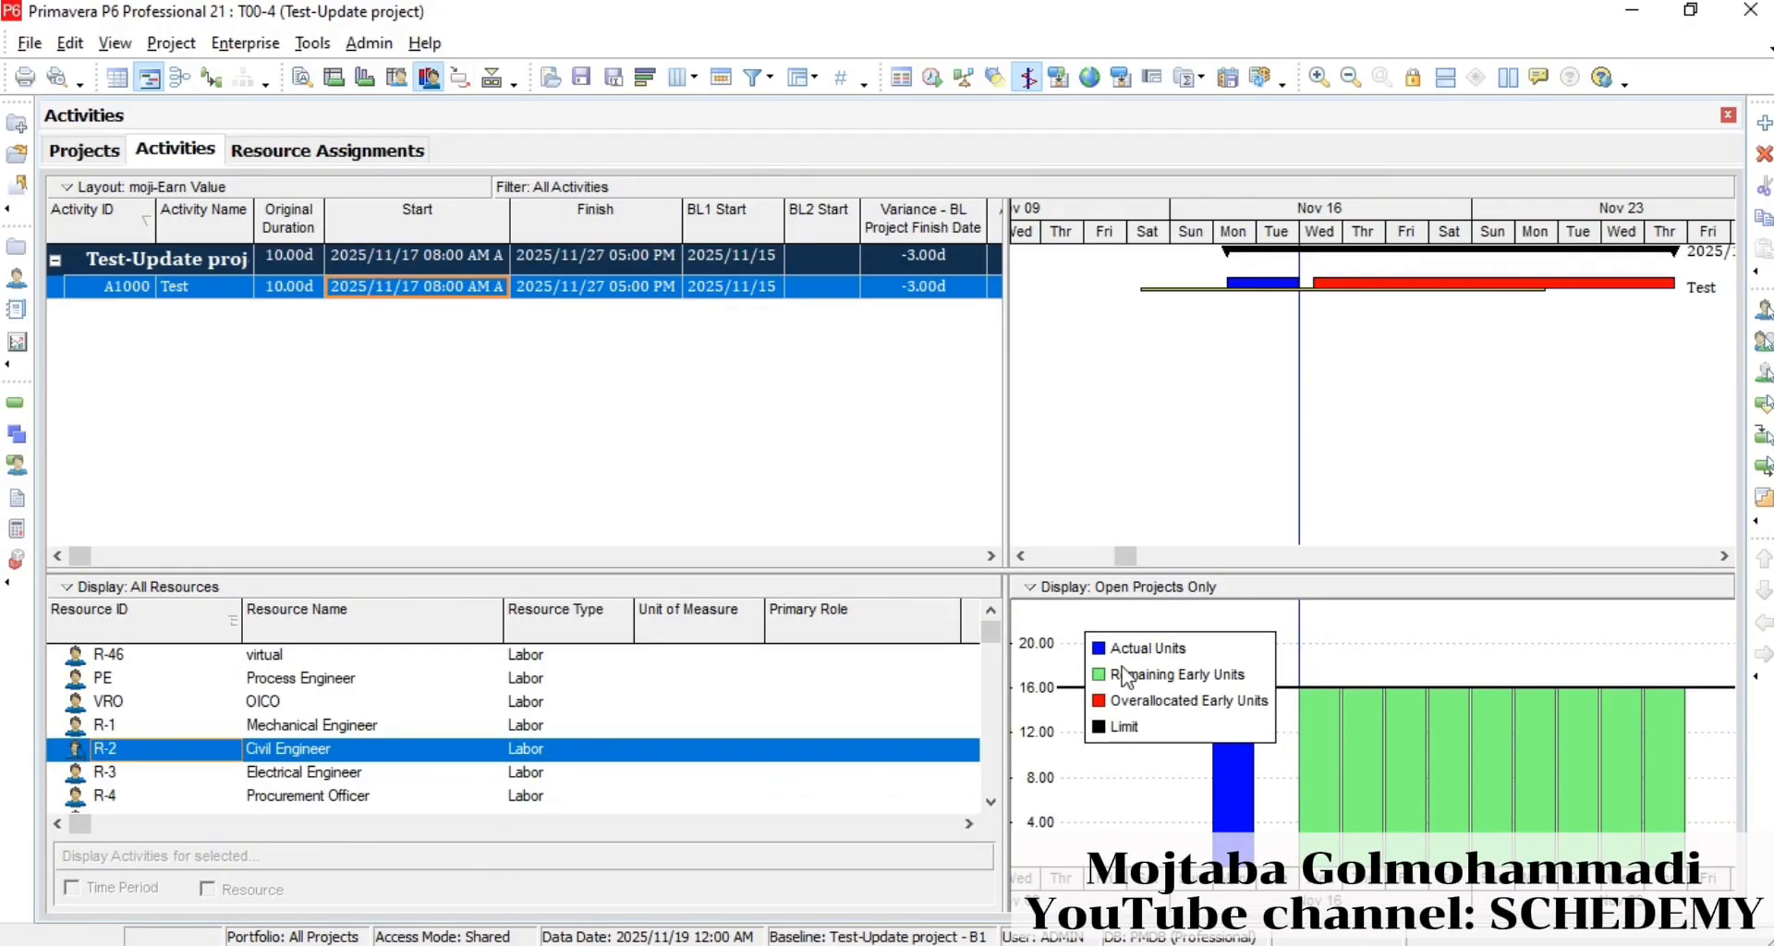
{"action": "left_click_drag", "start_coordinate": [1006, 561], "coordinate": [784, 561]}
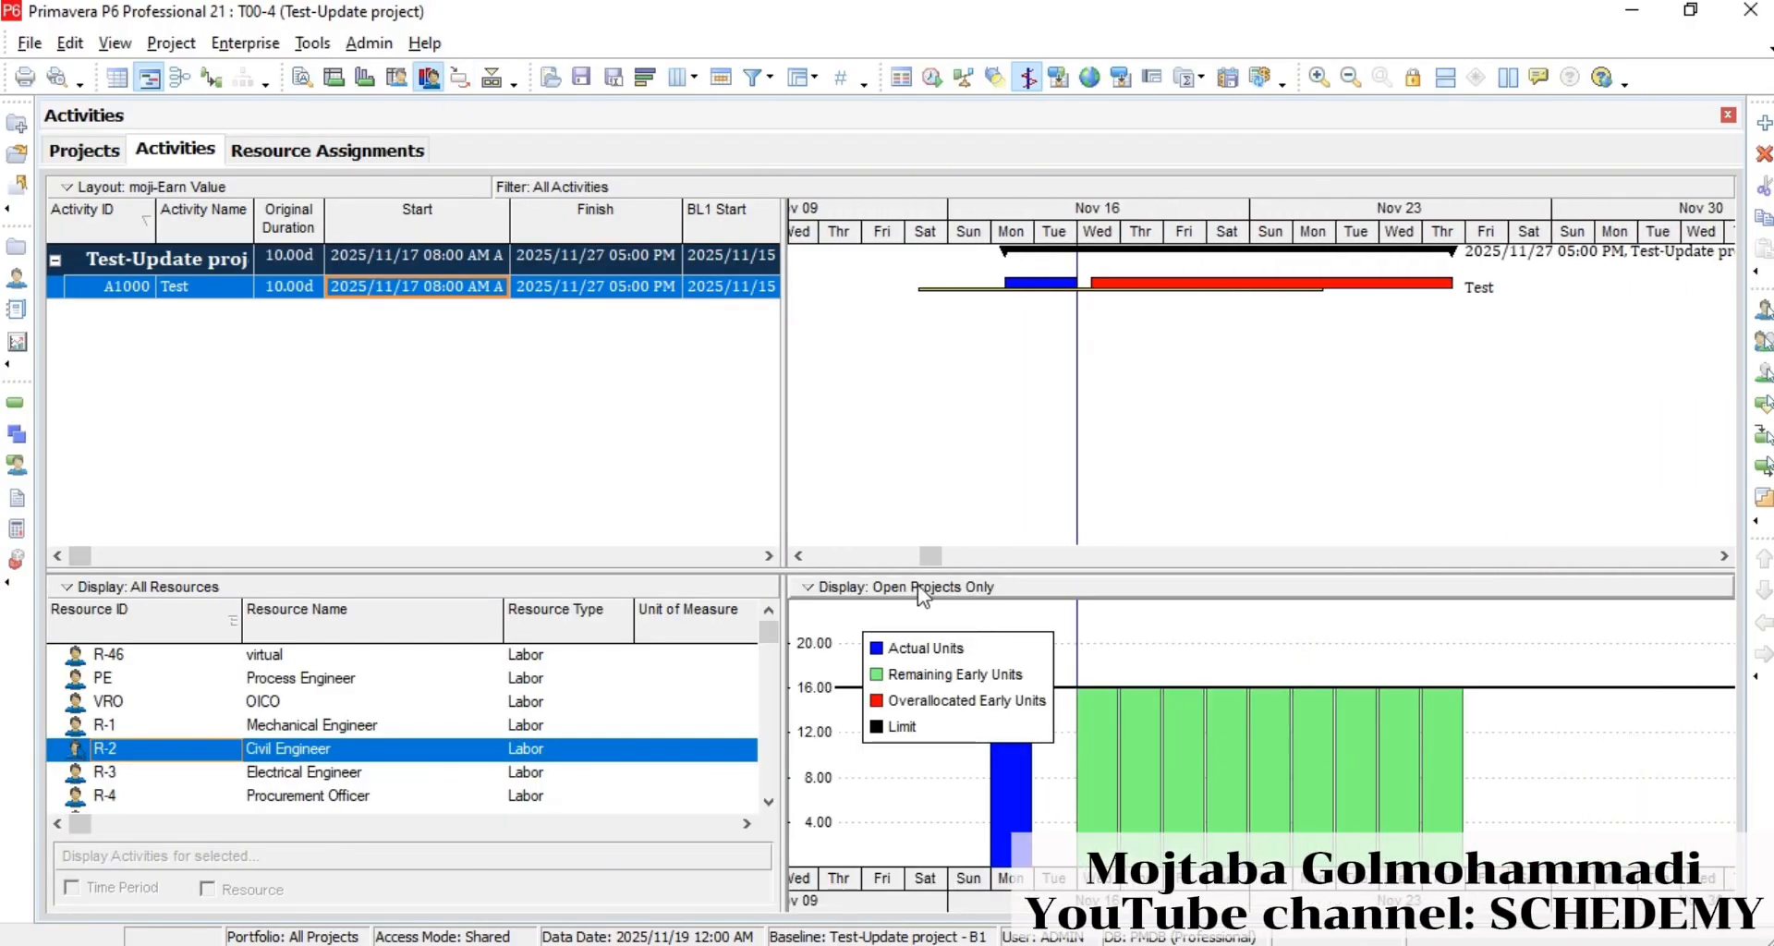
{"action": "left_click_drag", "start_coordinate": [927, 565], "coordinate": [938, 459]}
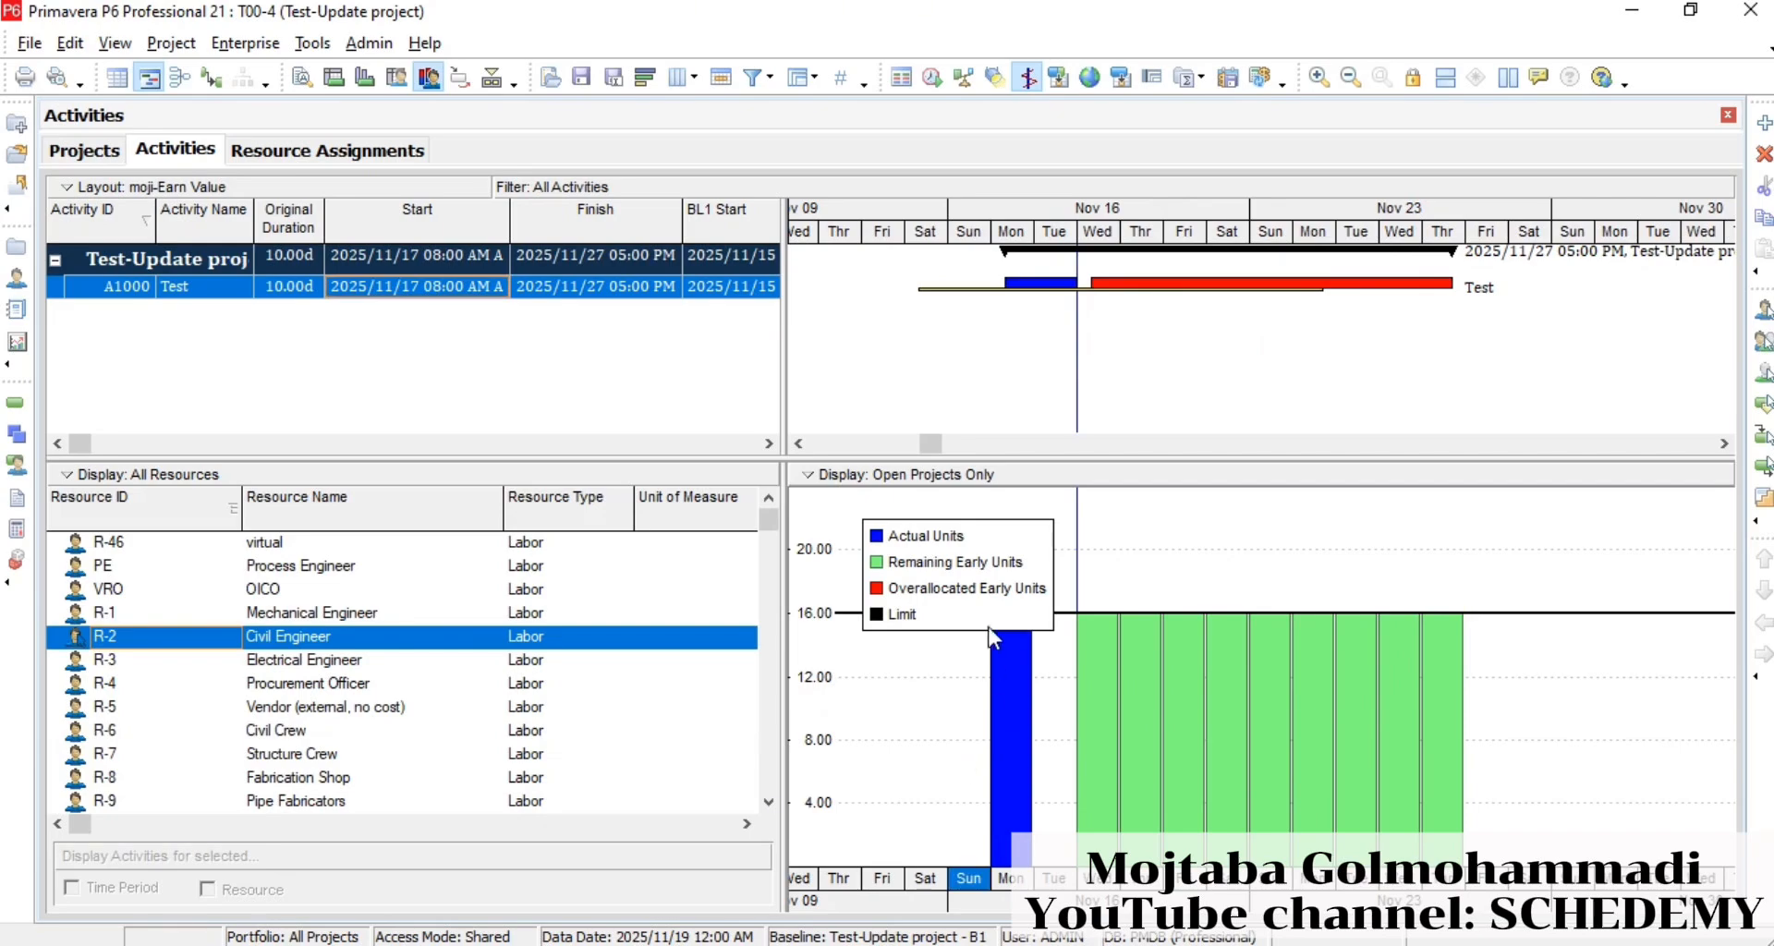
{"action": "left_click_drag", "start_coordinate": [993, 599], "coordinate": [1671, 569]}
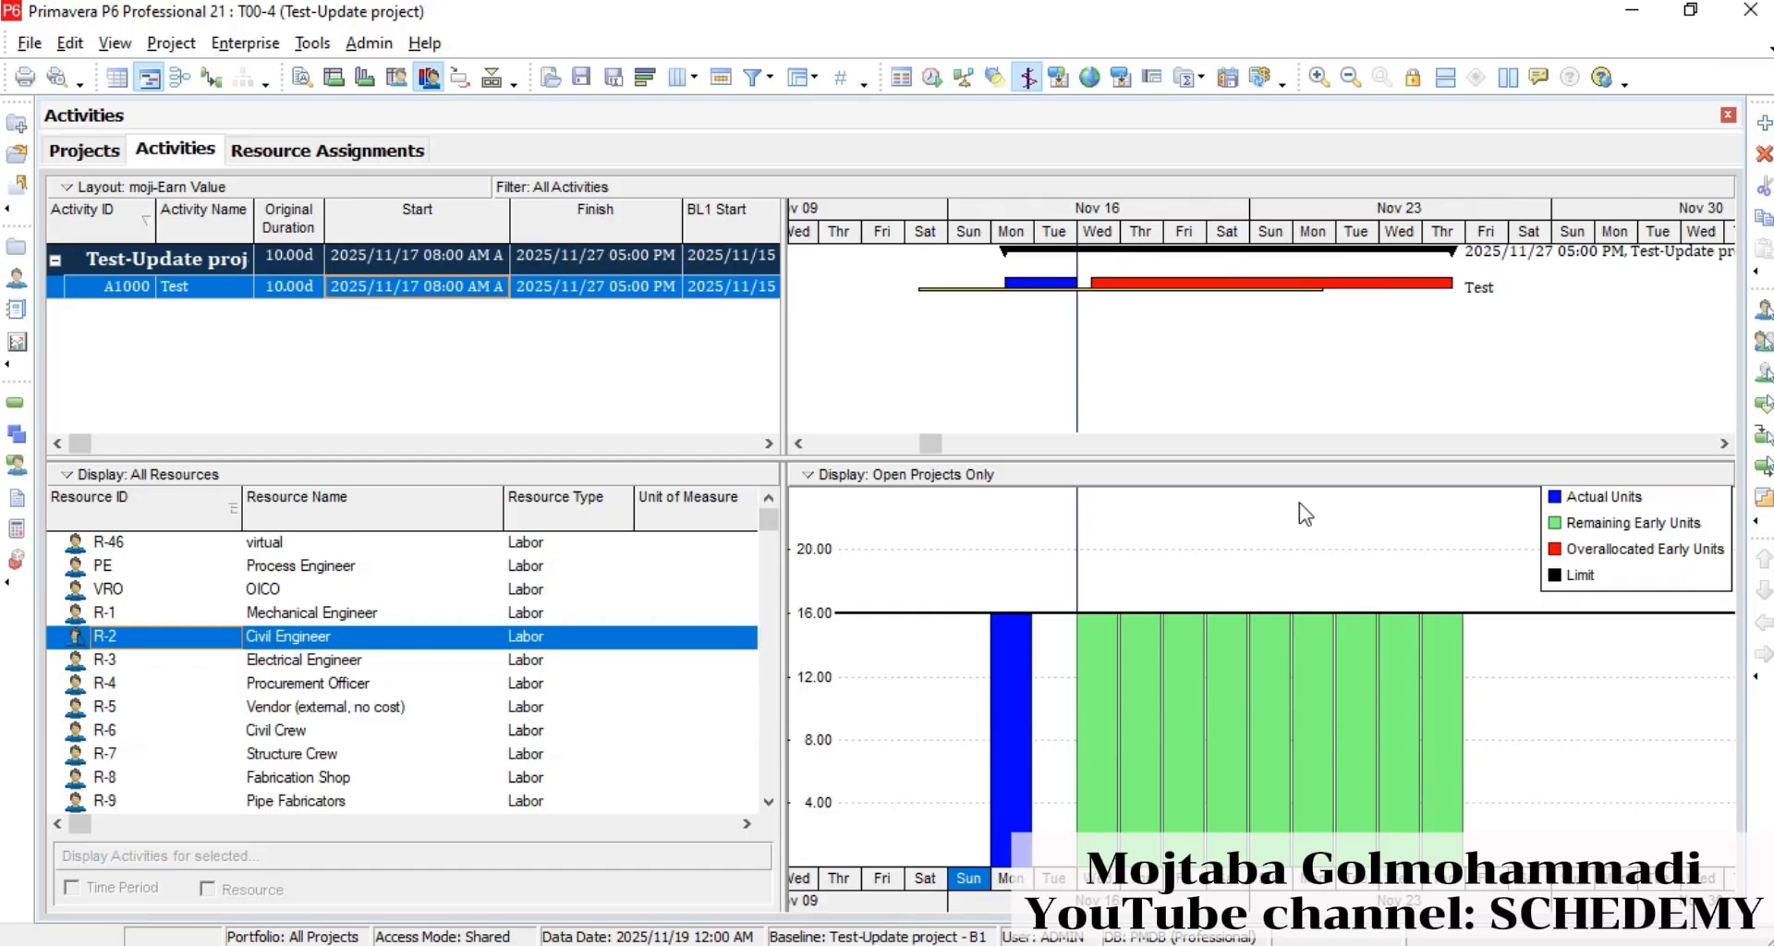
- Stretch the timescale around the week of Nov 16 to compare the activity's Gantt bar with the daily resource usage
{"action": "left_click_drag", "start_coordinate": [1062, 891], "coordinate": [1303, 894]}
{"action": "left_click_drag", "start_coordinate": [1278, 231], "coordinate": [1016, 232]}
{"action": "left_click_drag", "start_coordinate": [1155, 889], "coordinate": [1094, 882]}
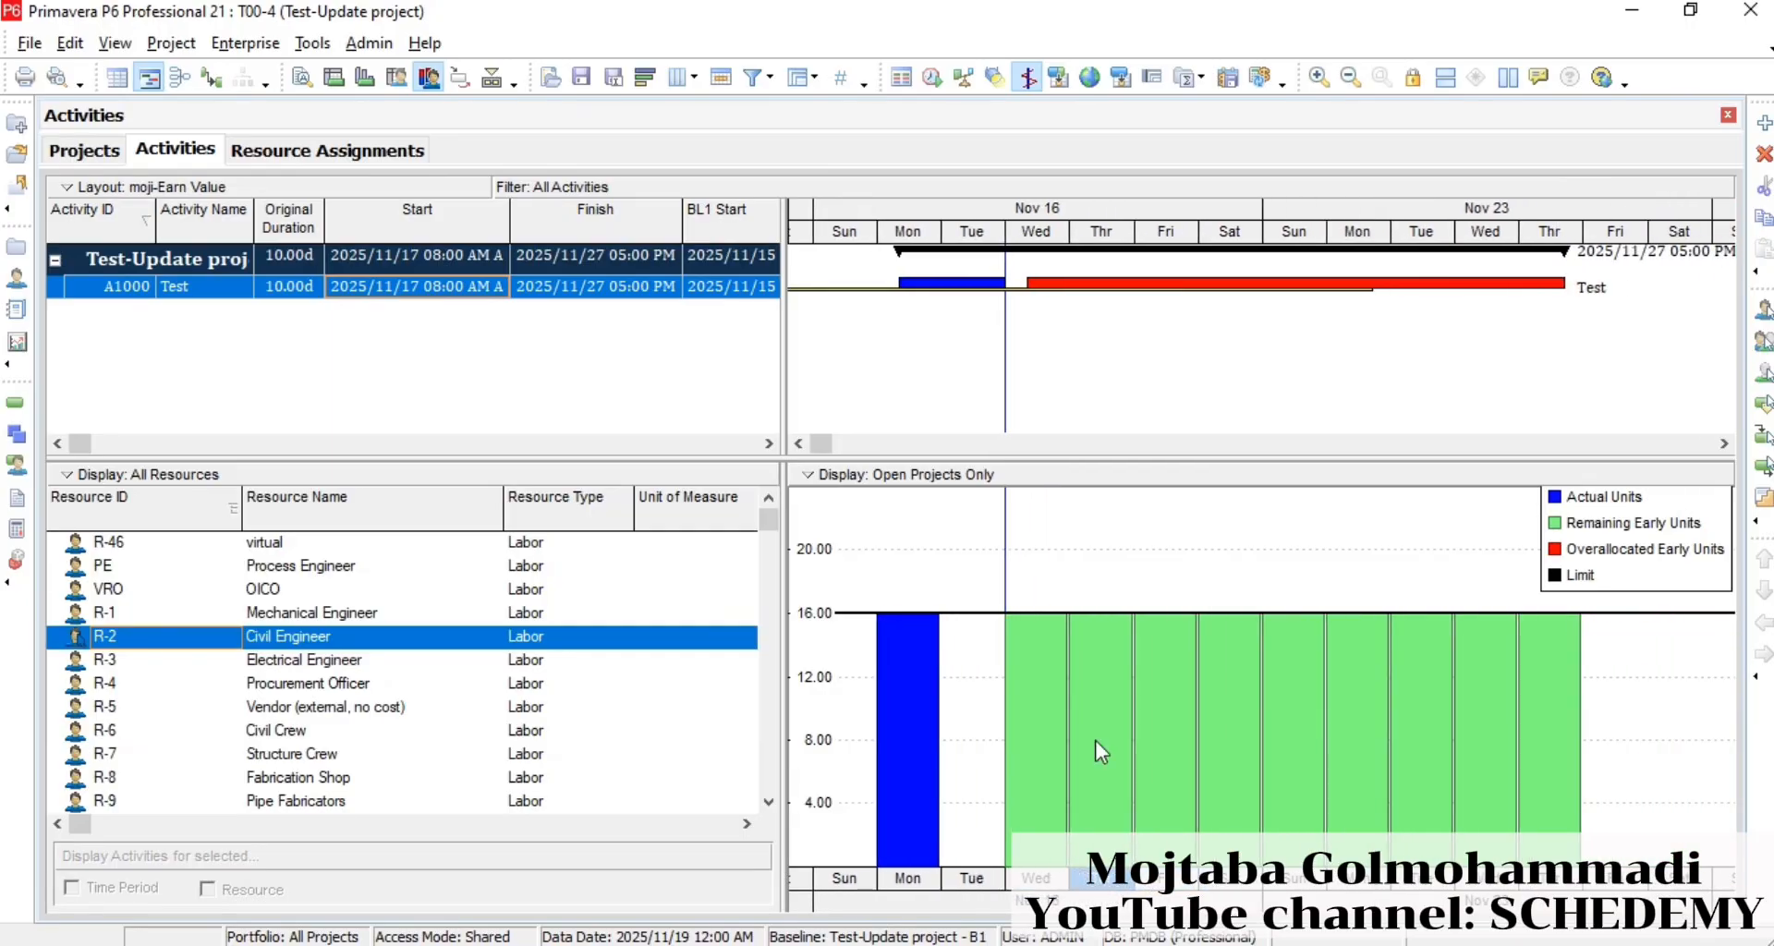
{"action": "left_click_drag", "start_coordinate": [1098, 211], "coordinate": [1117, 211]}
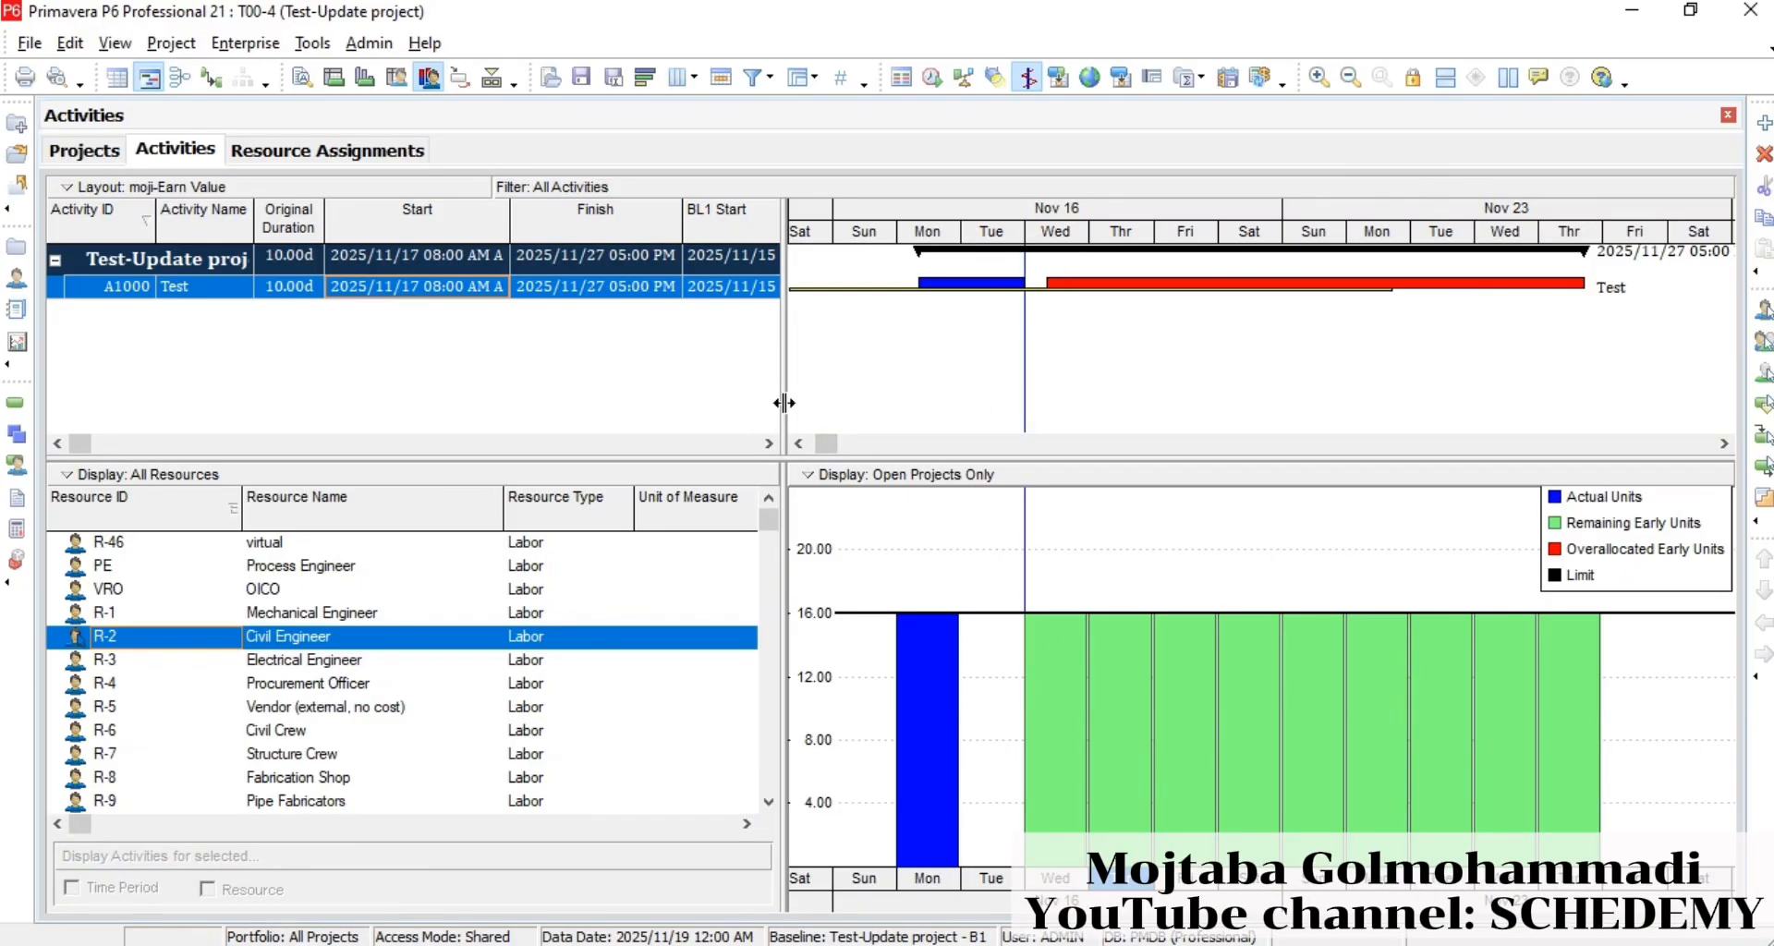
{"action": "left_click_drag", "start_coordinate": [783, 403], "coordinate": [873, 403]}
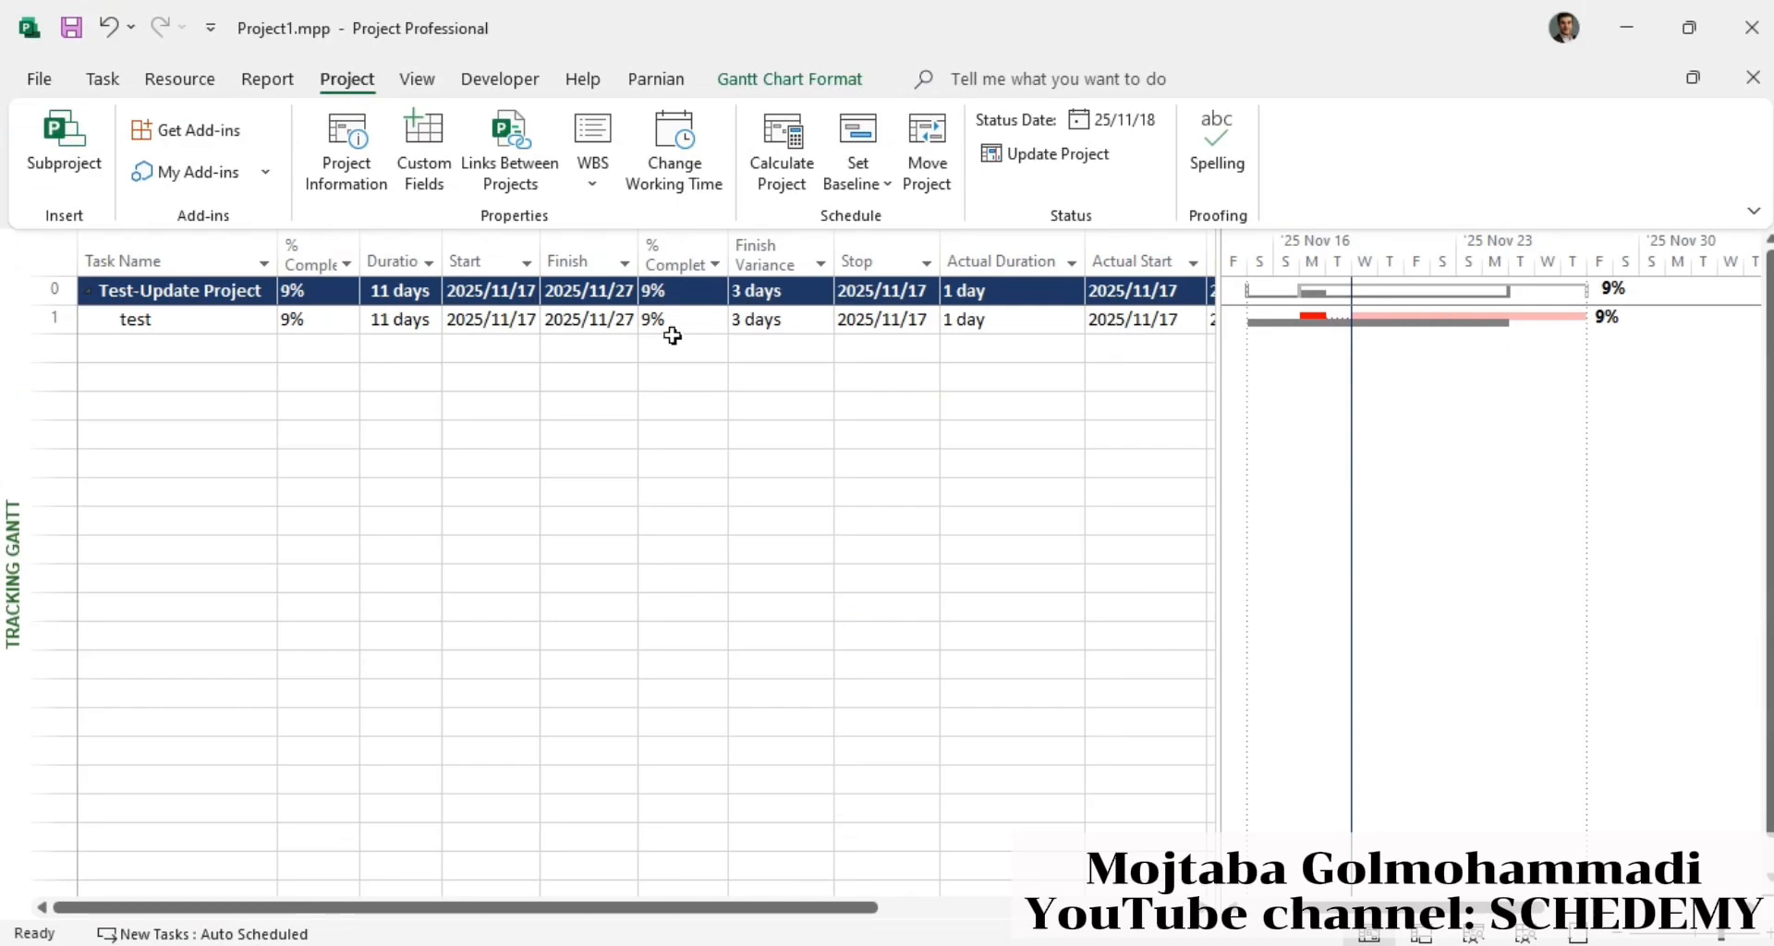
- Switch to Microsoft Project and check the test task's Actual Start and Stop dates
{"action": "left_click", "coordinate": [882, 321]}
{"action": "left_click", "coordinate": [1095, 320]}
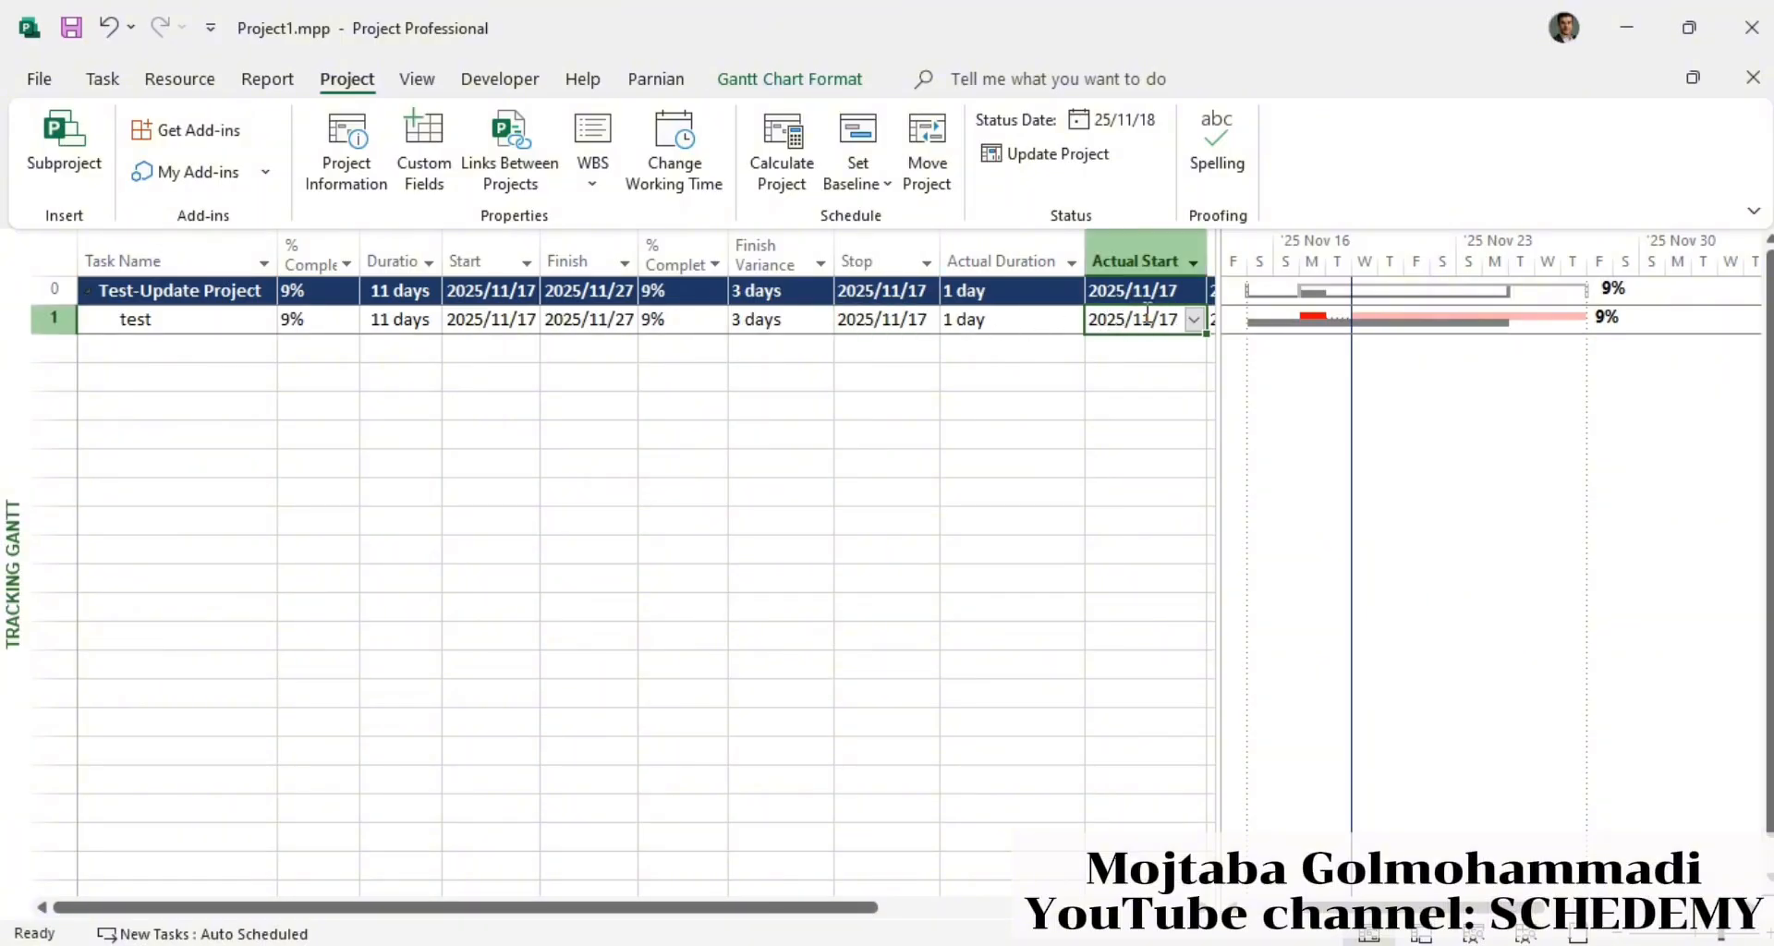
{"action": "left_click", "coordinate": [877, 321]}
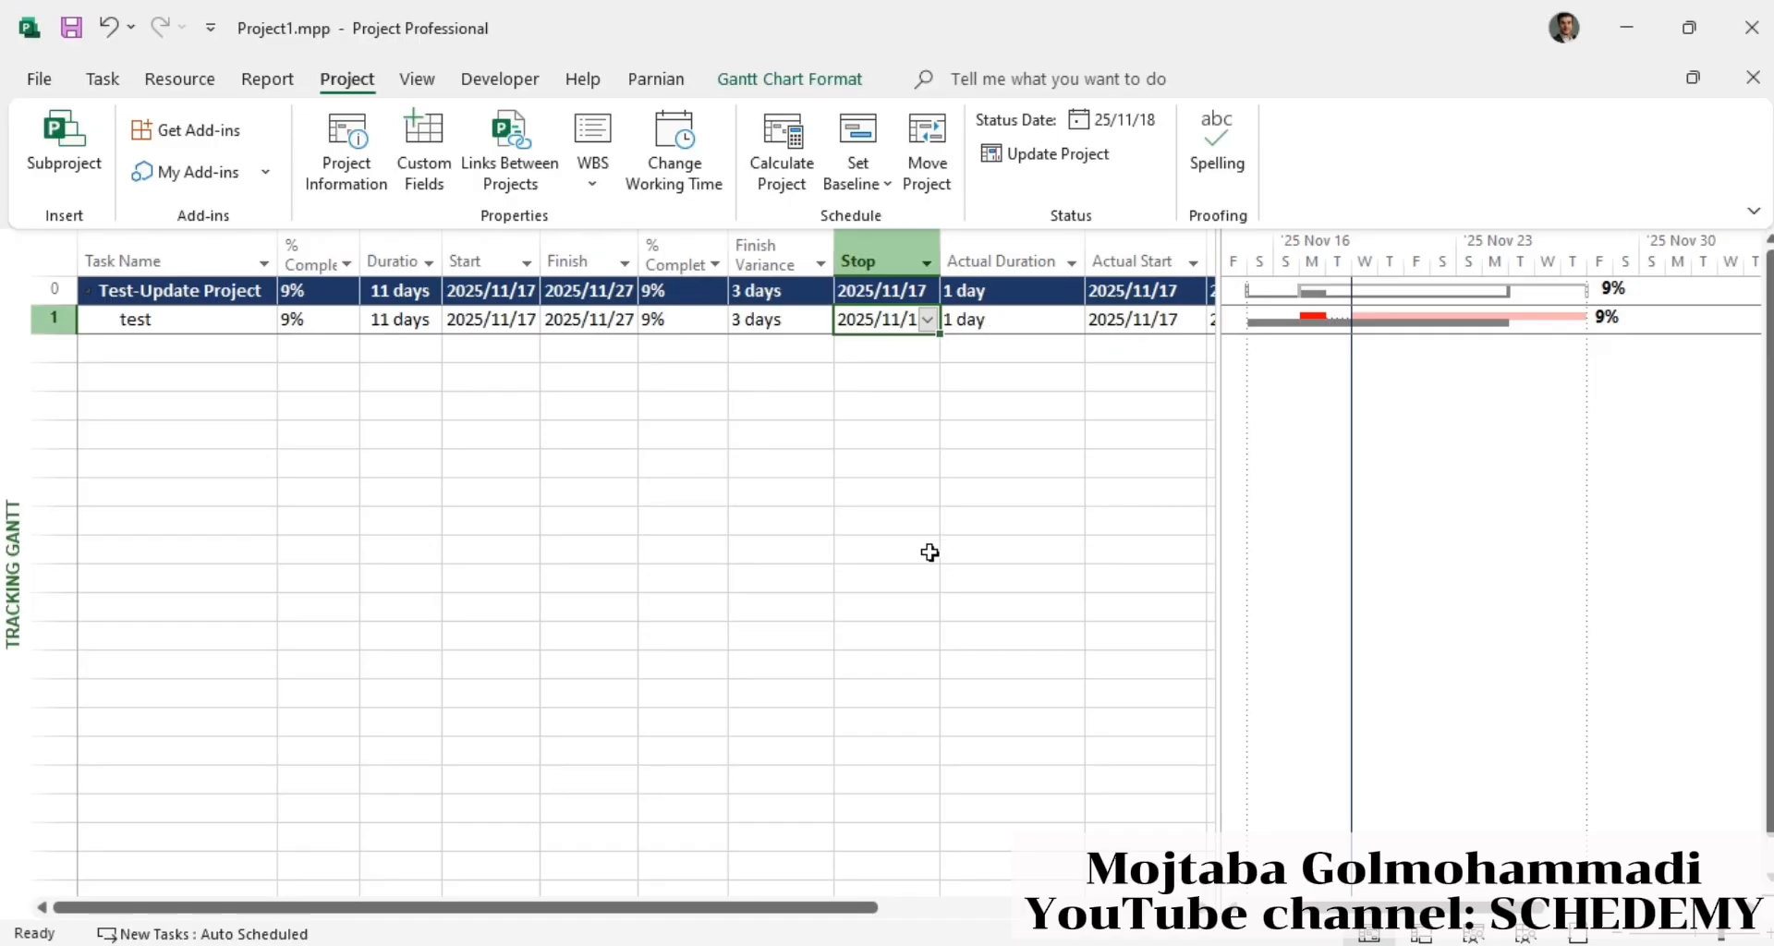
- Review the plan and actual timeline on the split sheet in Excel, and switch back to Primavera P6
{"action": "mouse_move", "coordinate": [608, 945]}
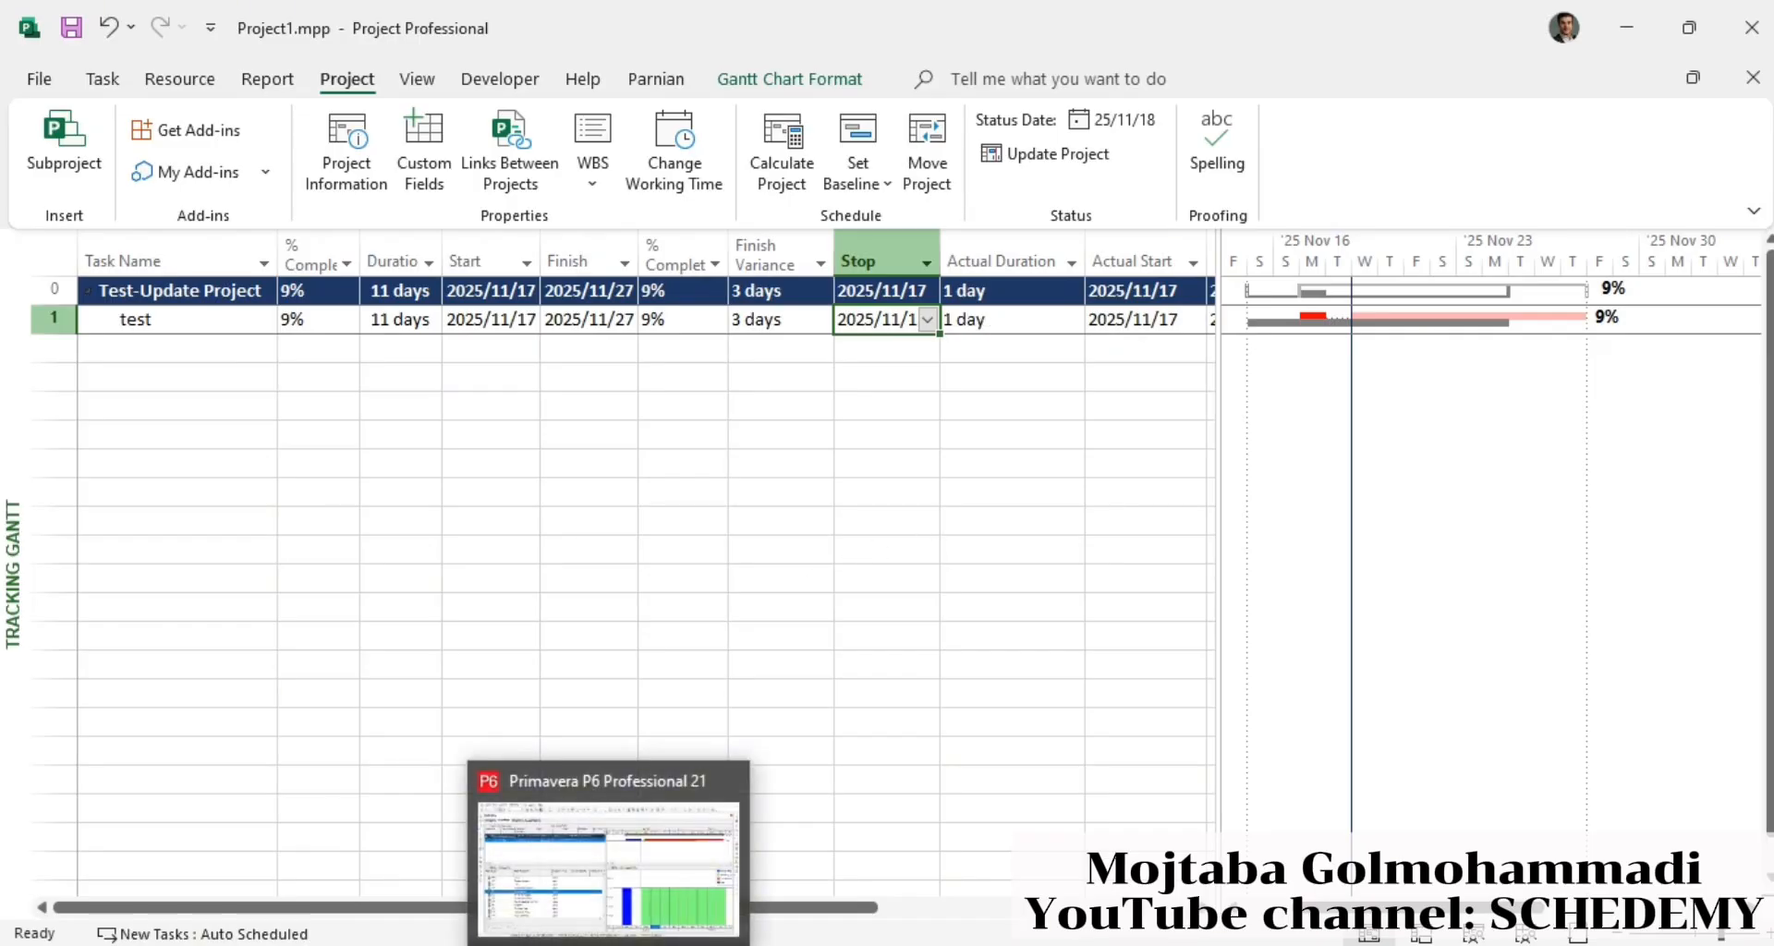
{"action": "left_click", "coordinate": [674, 942]}
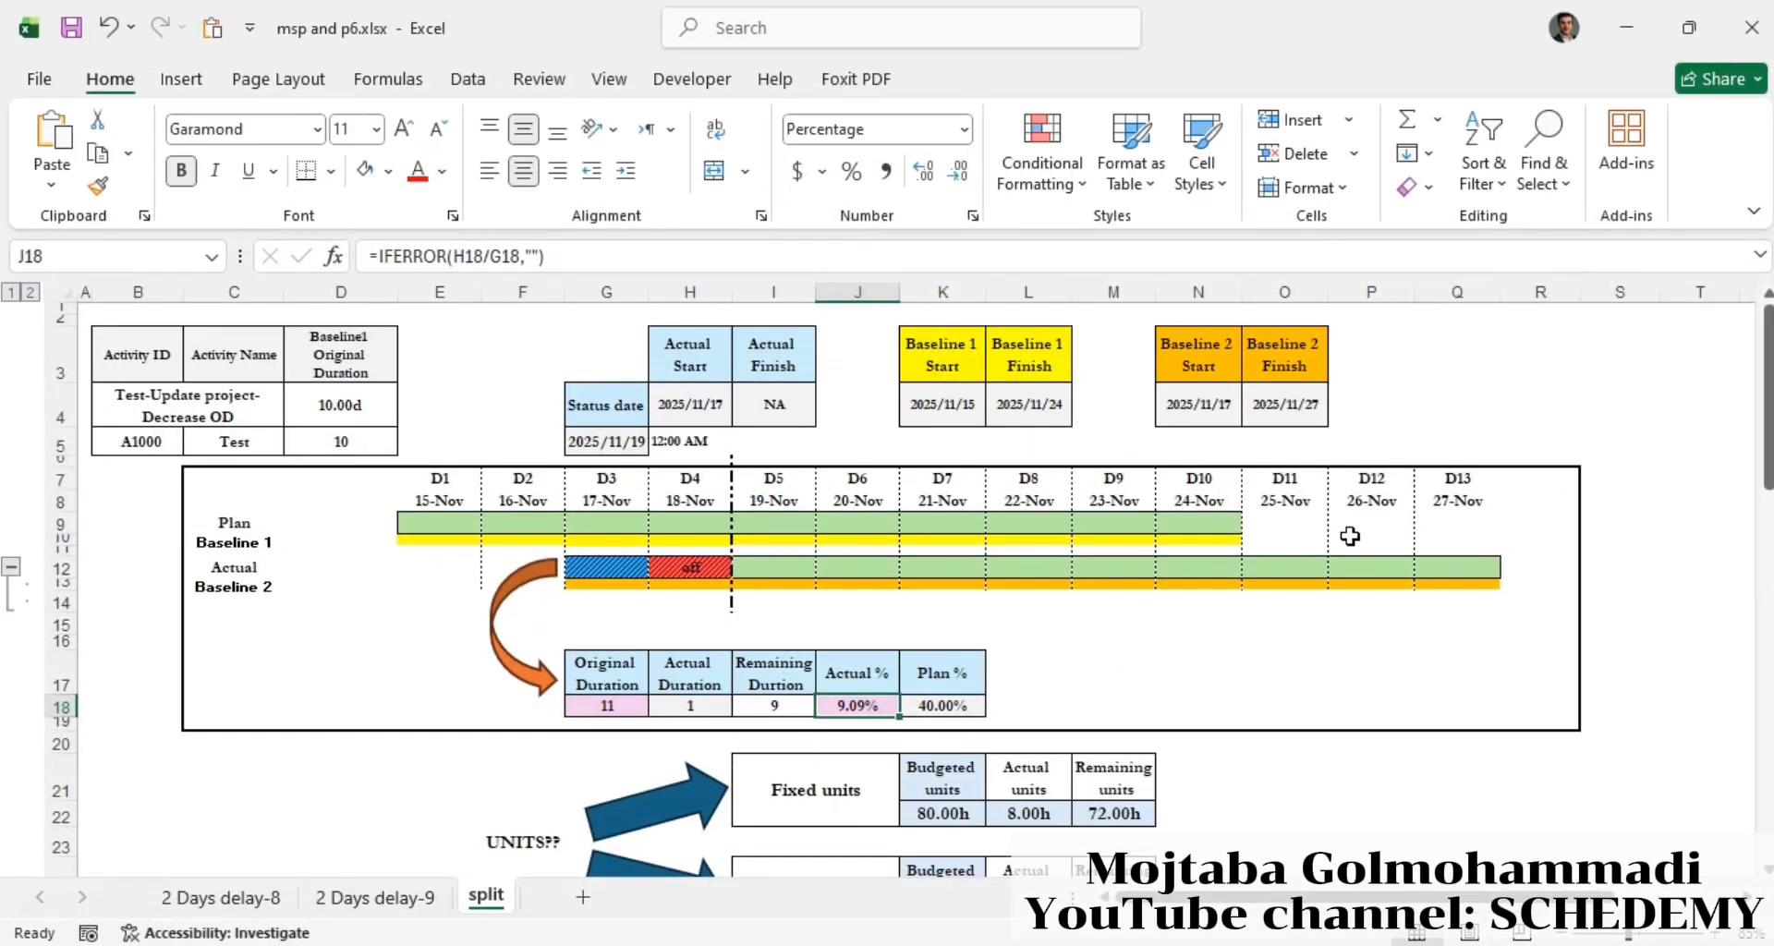
{"action": "left_click_drag", "start_coordinate": [1469, 480], "coordinate": [489, 693]}
{"action": "key", "text": "alt+Tab"}
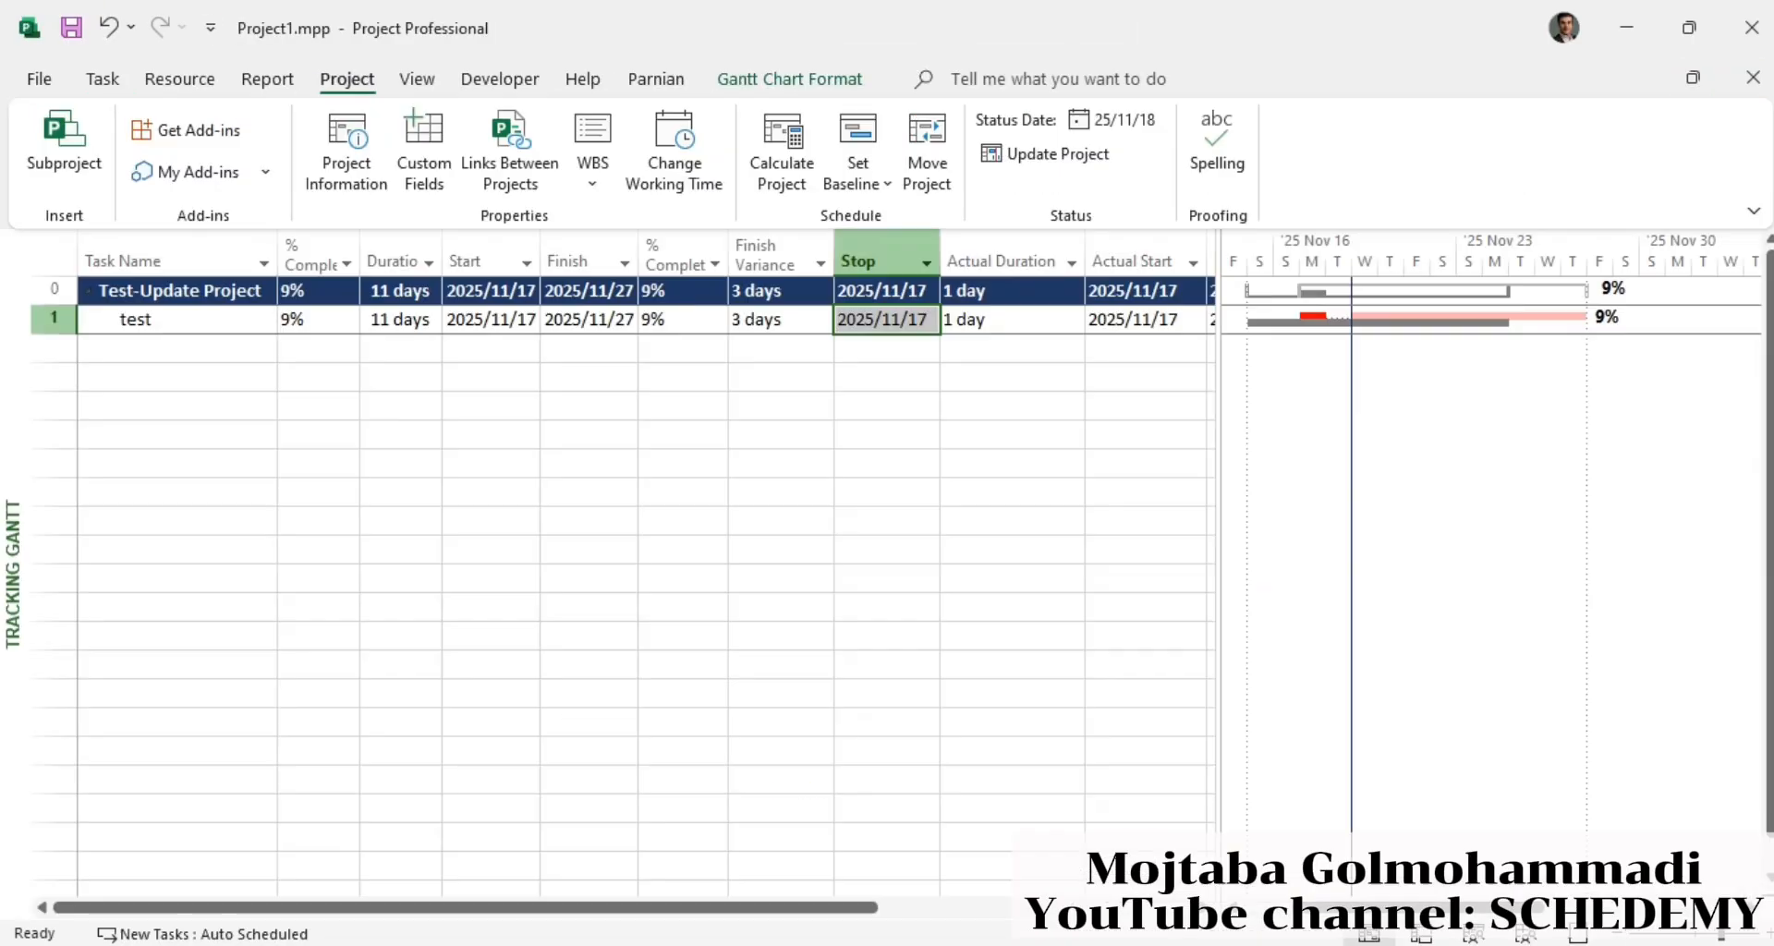
{"action": "key", "text": "alt+Tab"}
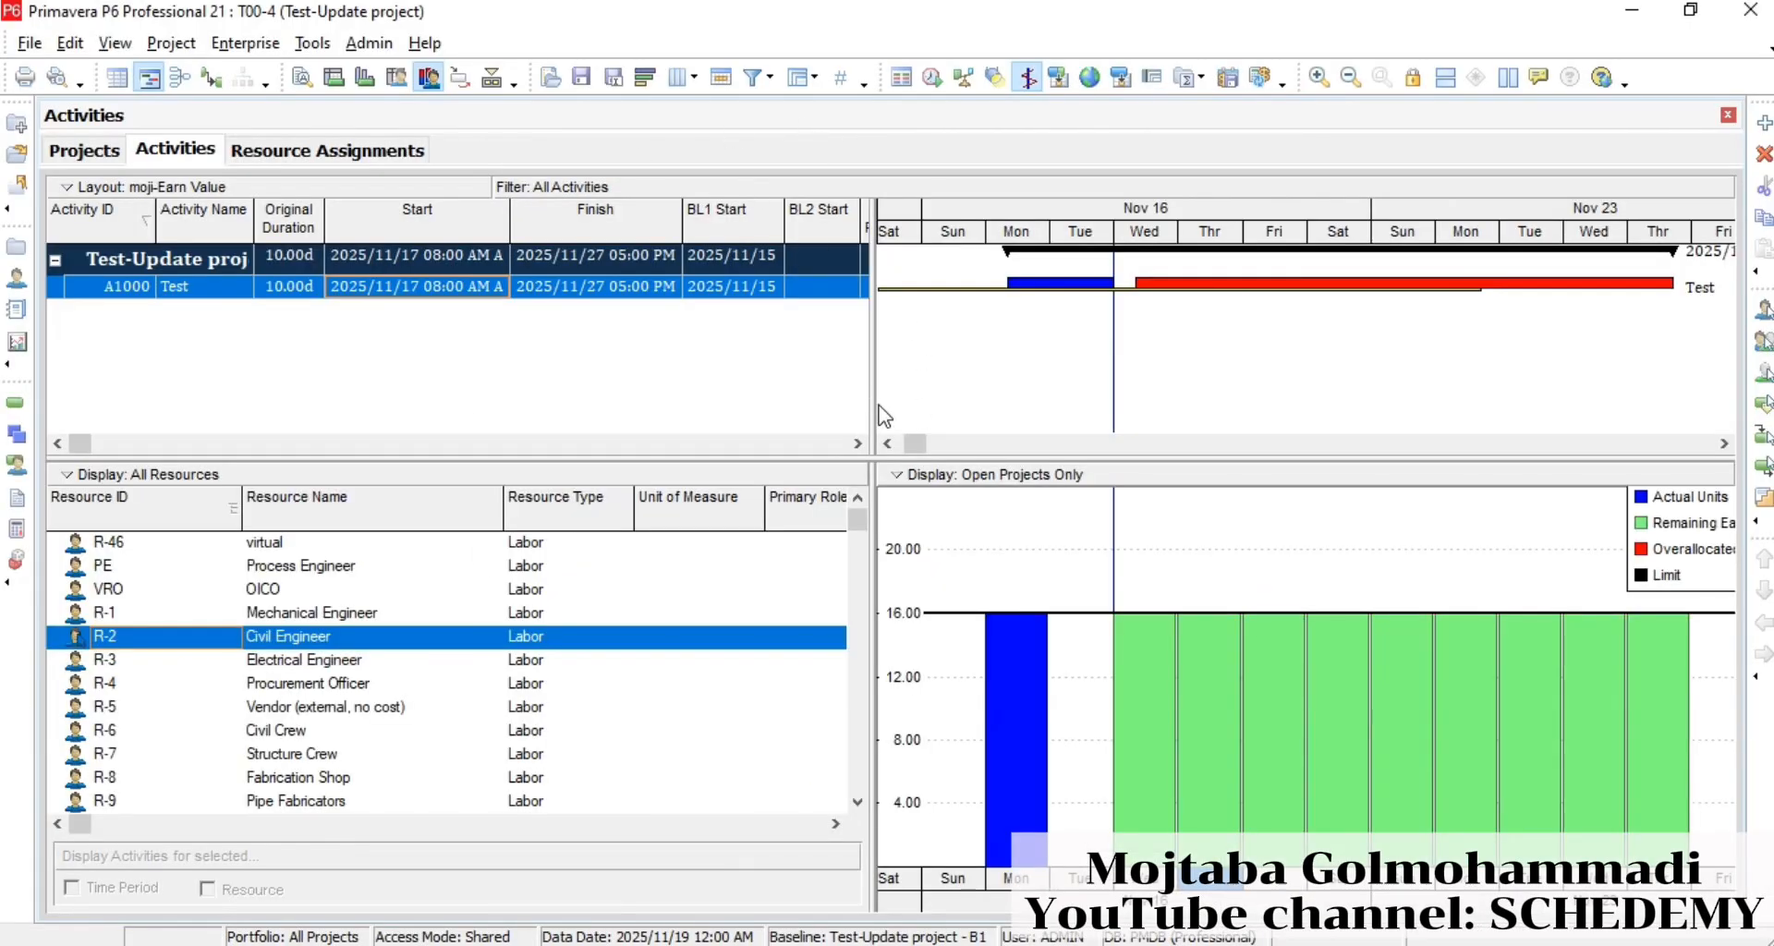
- Widen the activity table to show the percent and cost columns, and set activity A1000's Physical % to 9.09%
{"action": "left_click_drag", "start_coordinate": [874, 403], "coordinate": [1447, 401]}
{"action": "left_click", "coordinate": [248, 155]}
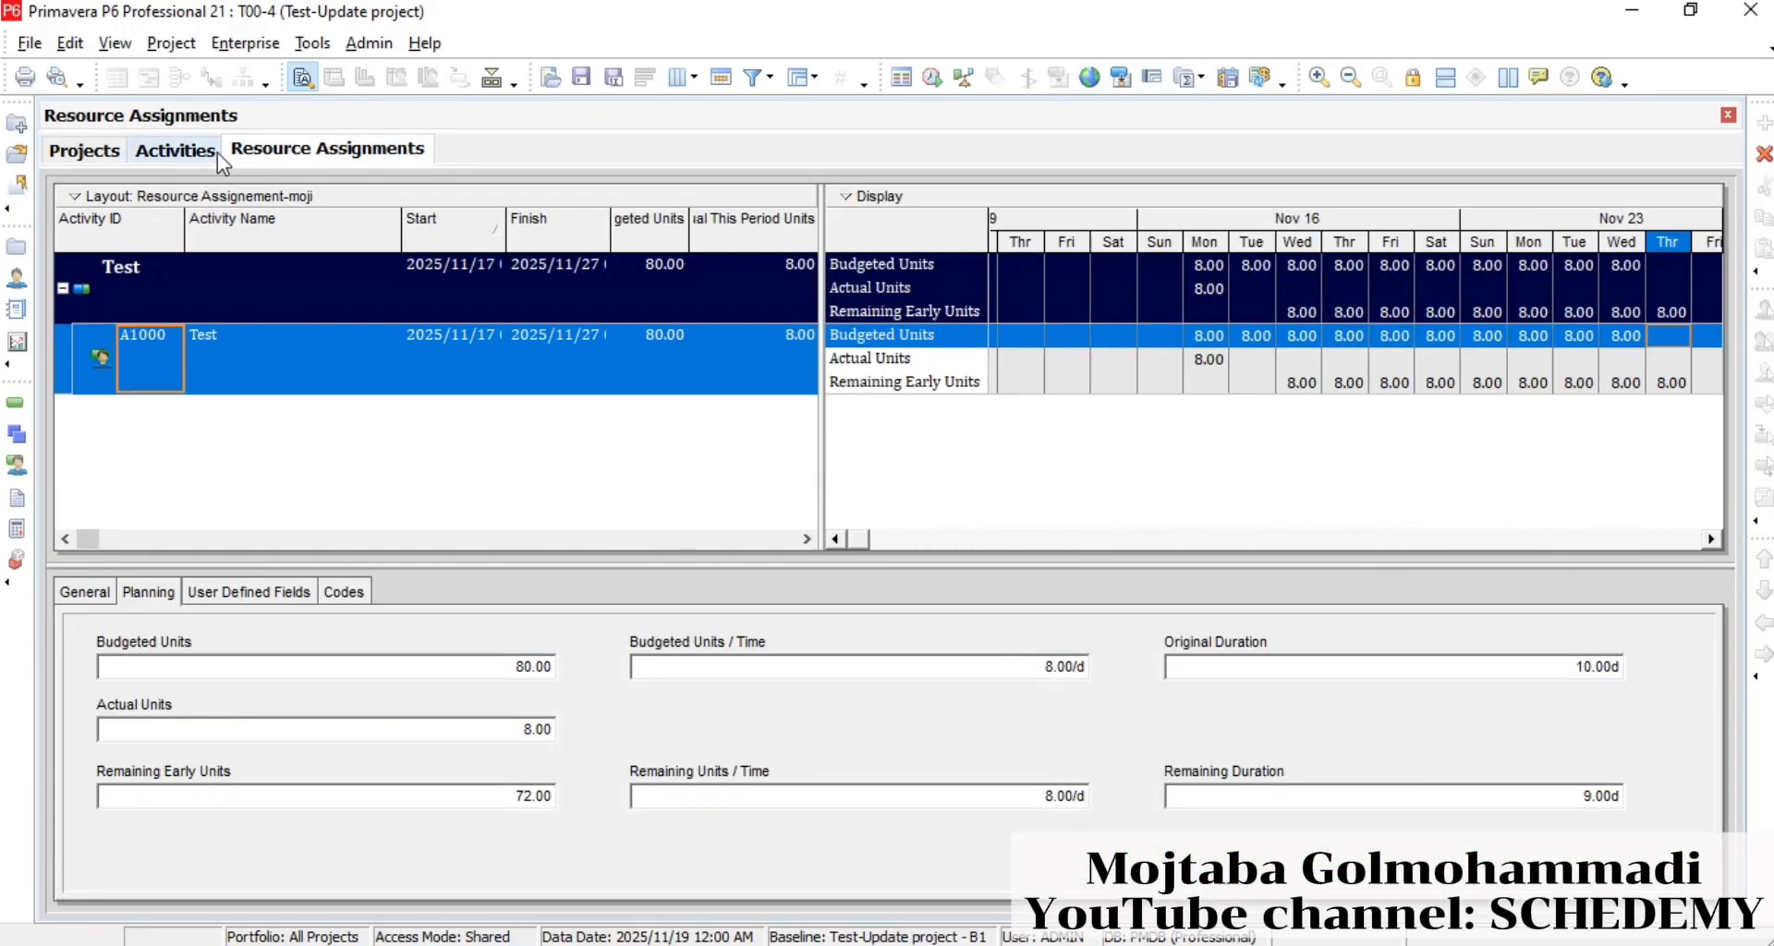
{"action": "left_click", "coordinate": [172, 149]}
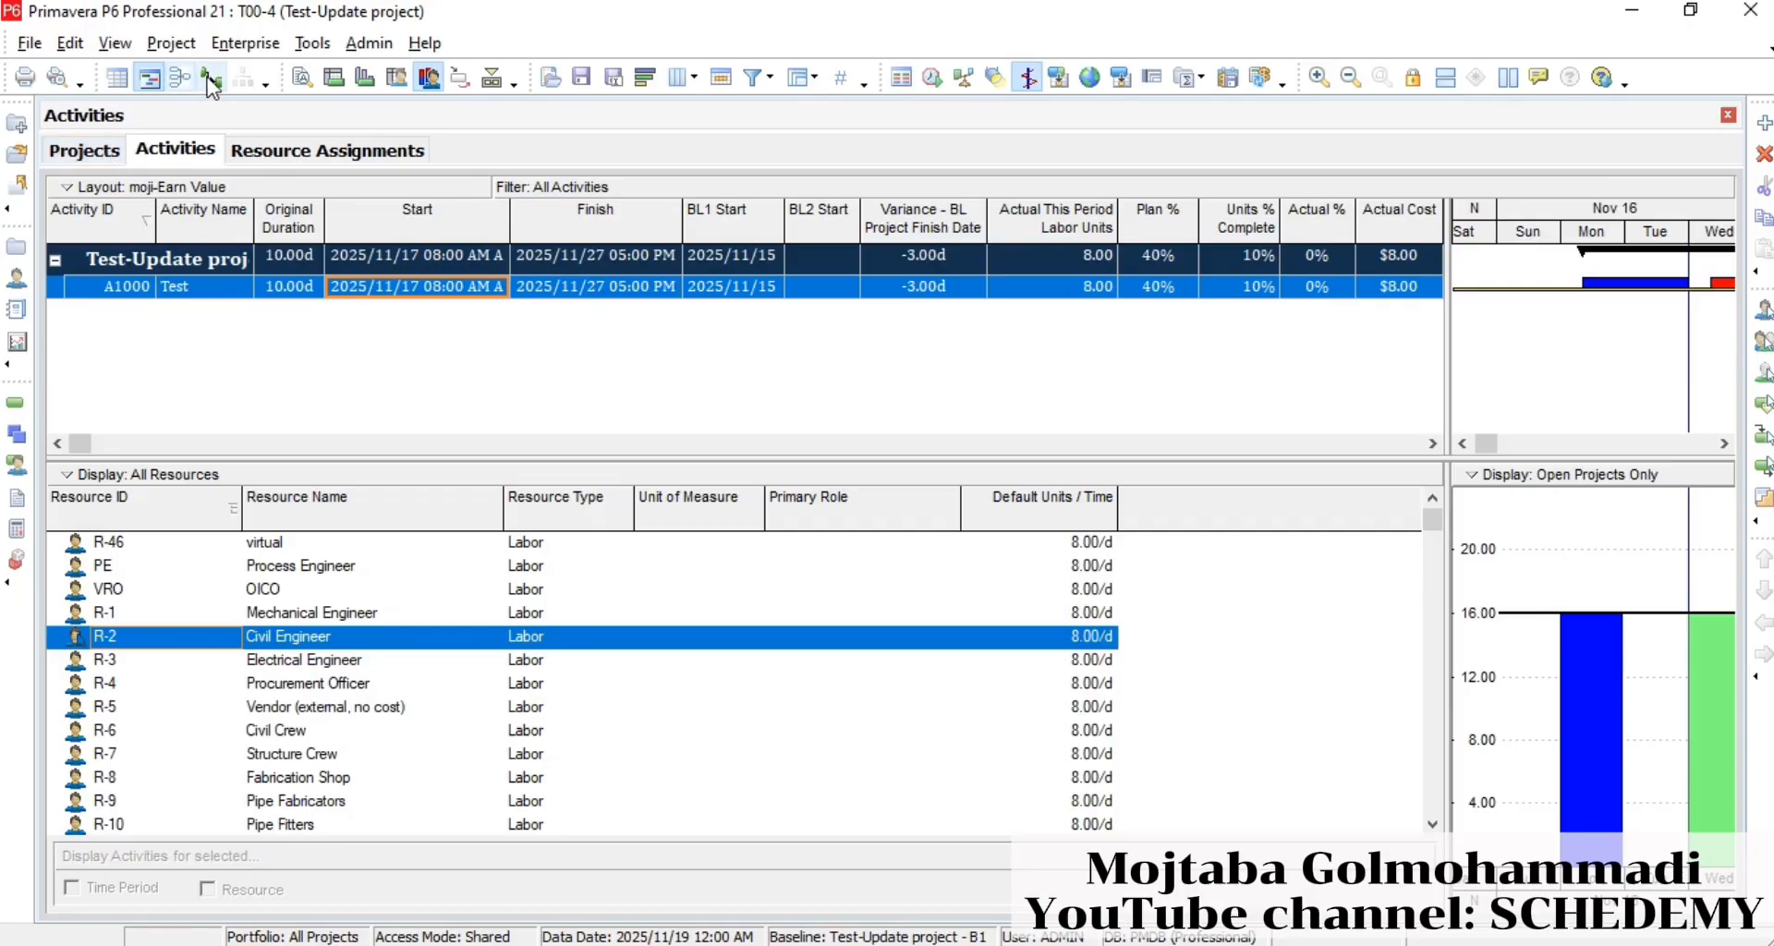
{"action": "left_click", "coordinate": [302, 77]}
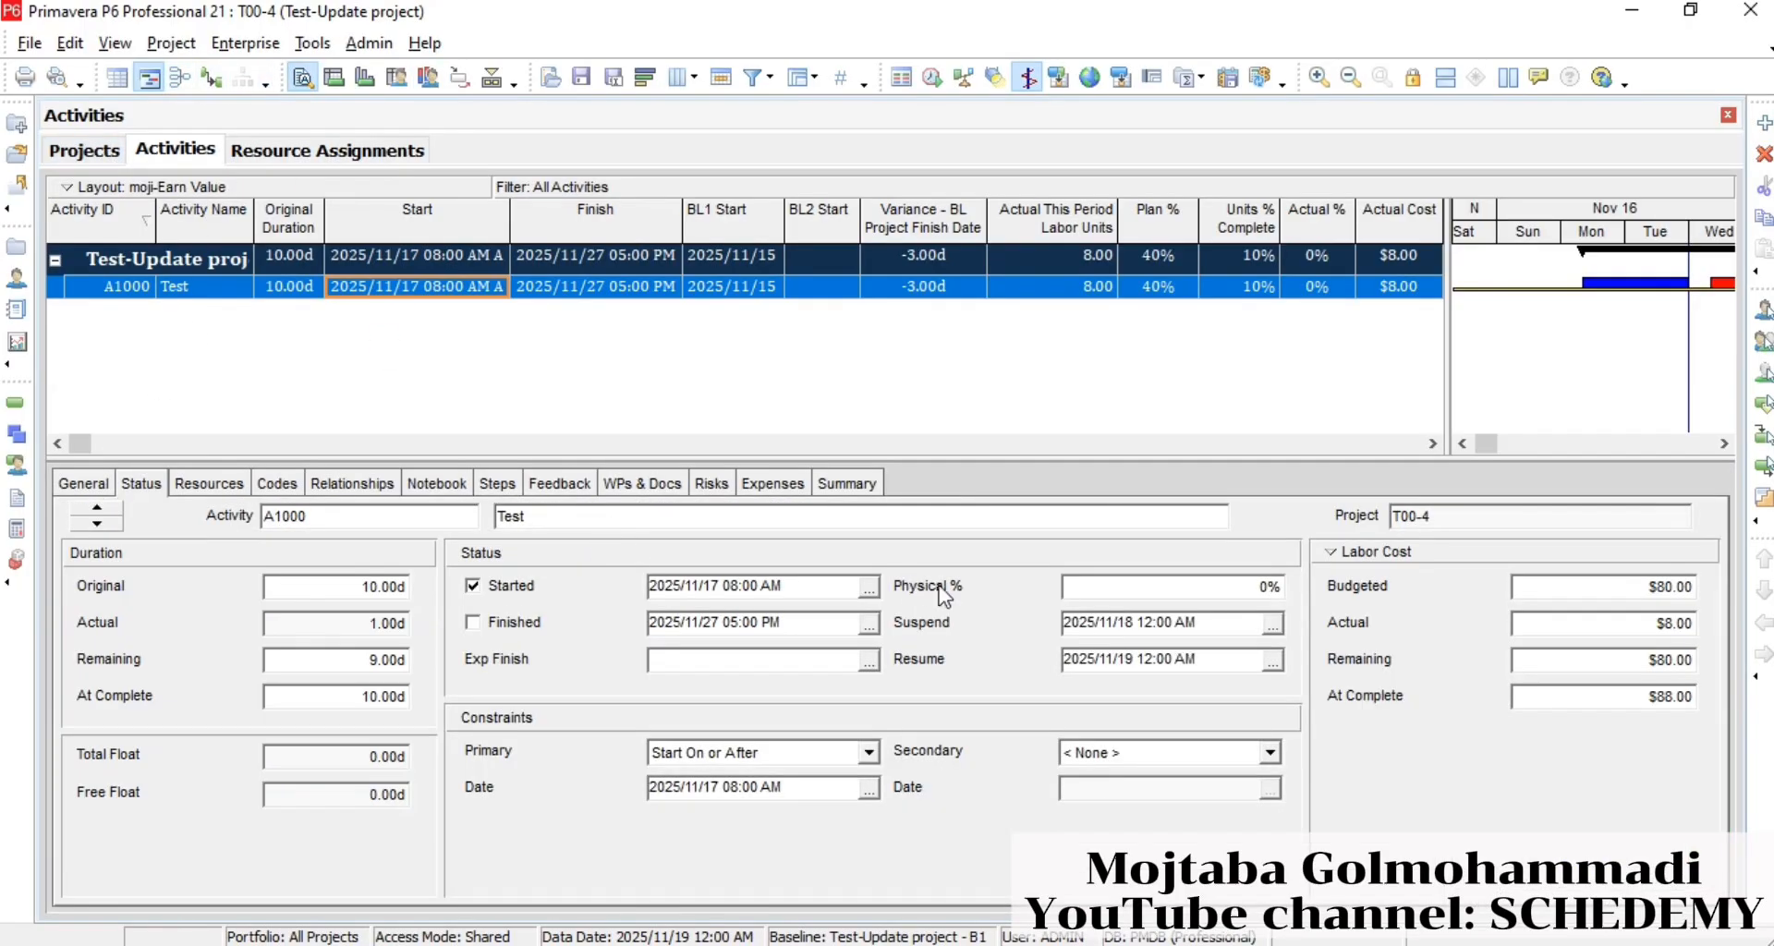
{"action": "left_click", "coordinate": [1173, 586]}
{"action": "type", "text": "9"}
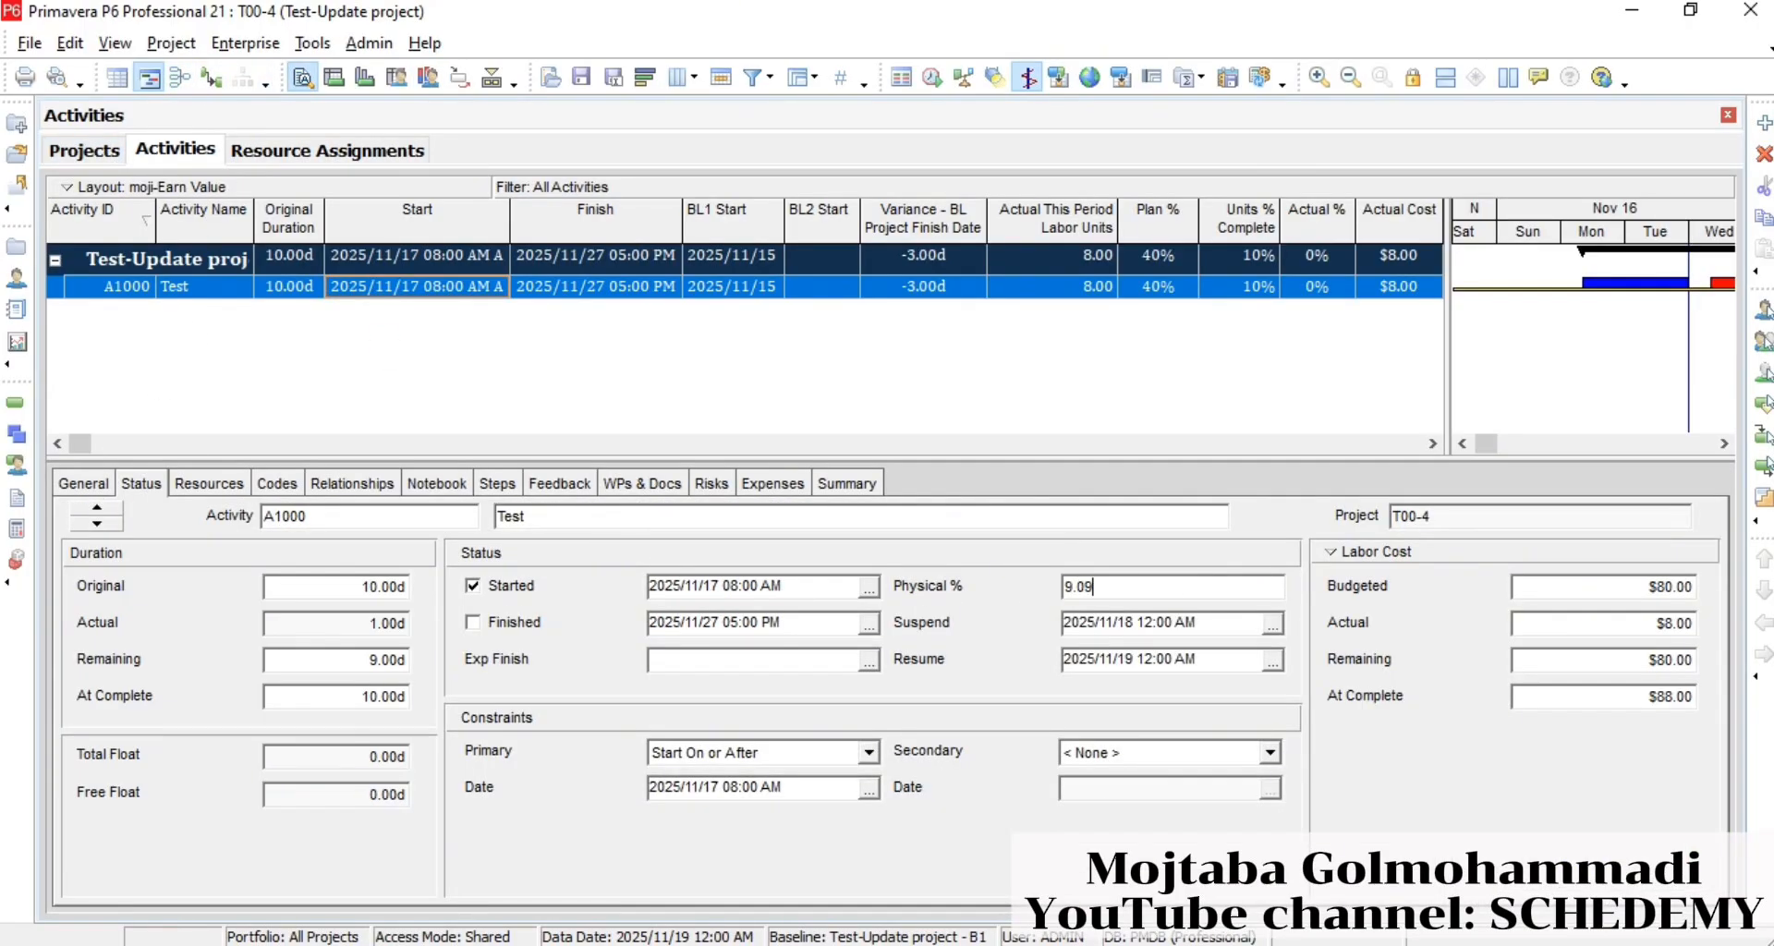
{"action": "type", "text": ".09"}
{"action": "key", "text": "Return"}
- Extend the activity table to its remaining columns and review the earned value cost, SPI and CPI
{"action": "left_click_drag", "start_coordinate": [1446, 365], "coordinate": [1704, 377]}
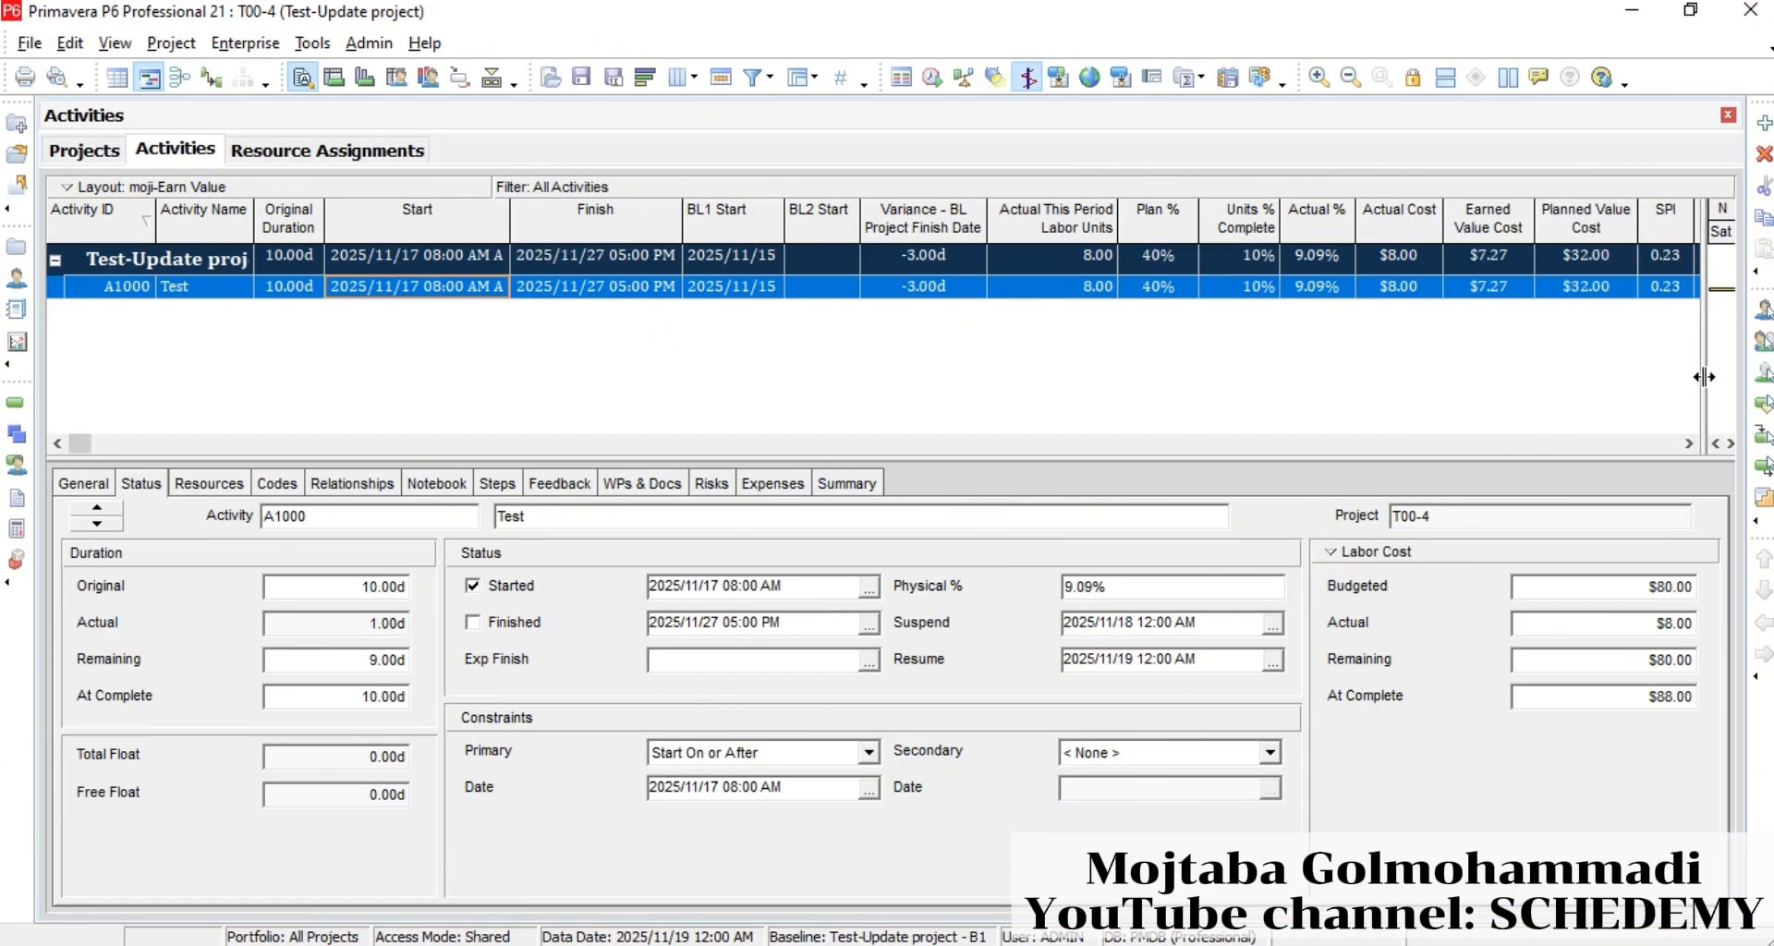
{"action": "left_click", "coordinate": [1499, 449]}
{"action": "left_click", "coordinate": [1498, 449]}
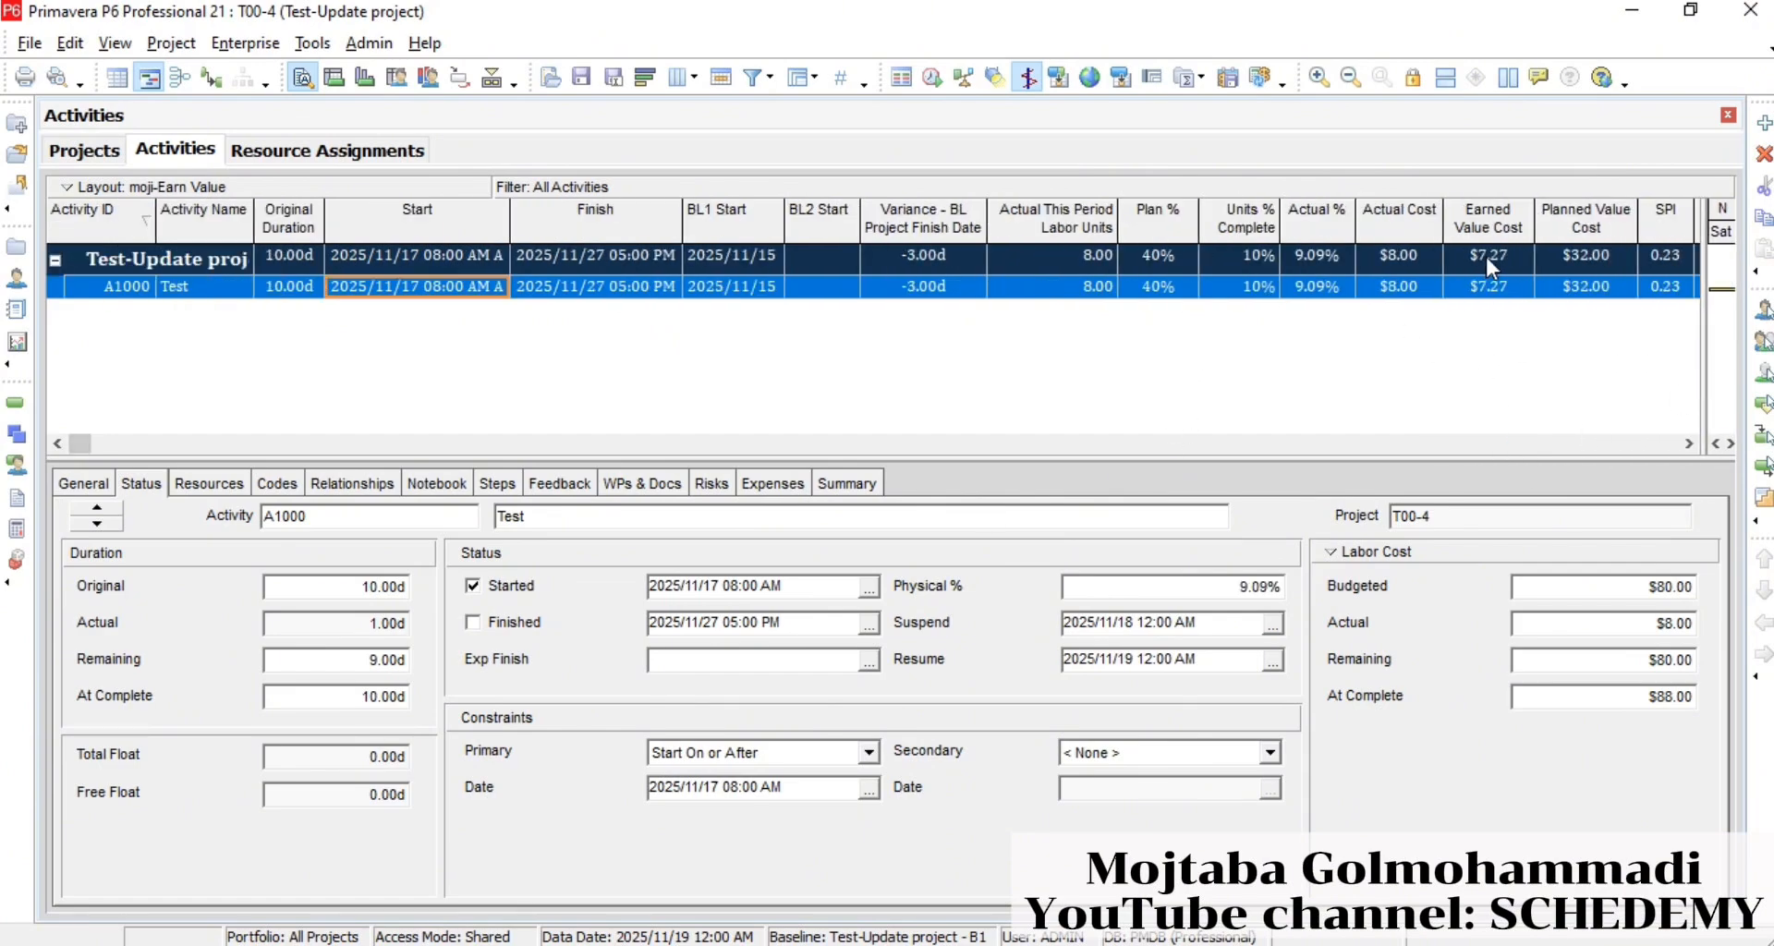
{"action": "left_click", "coordinate": [1585, 445]}
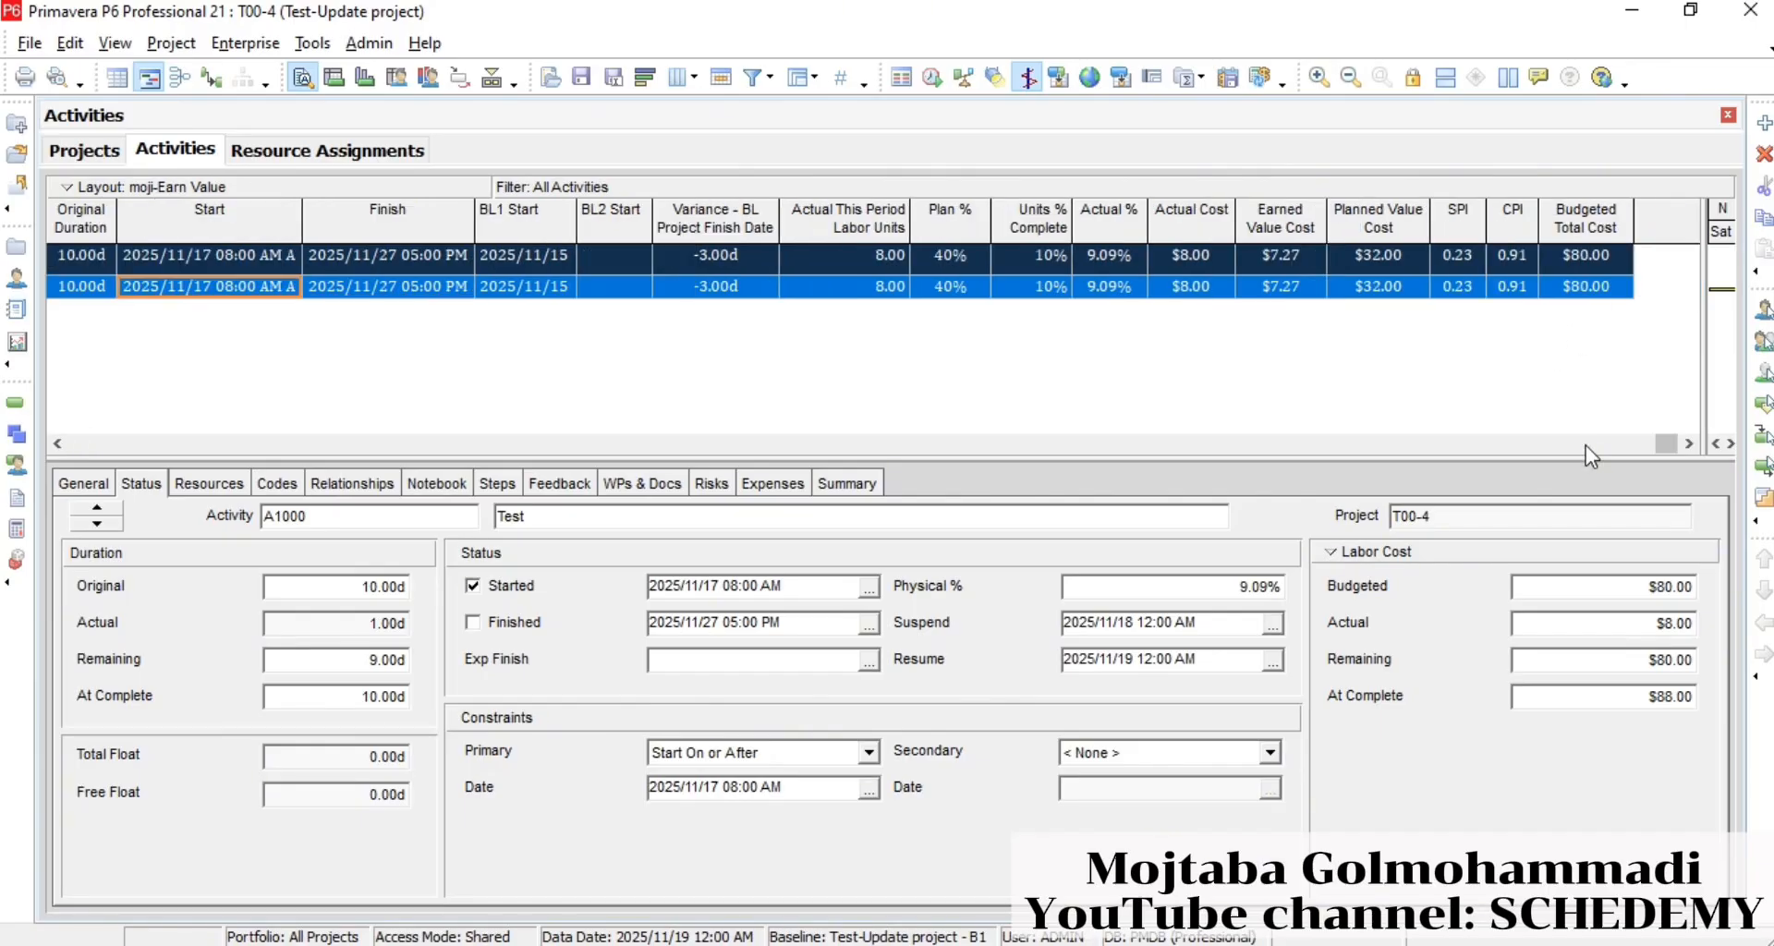
{"action": "left_click", "coordinate": [1515, 258]}
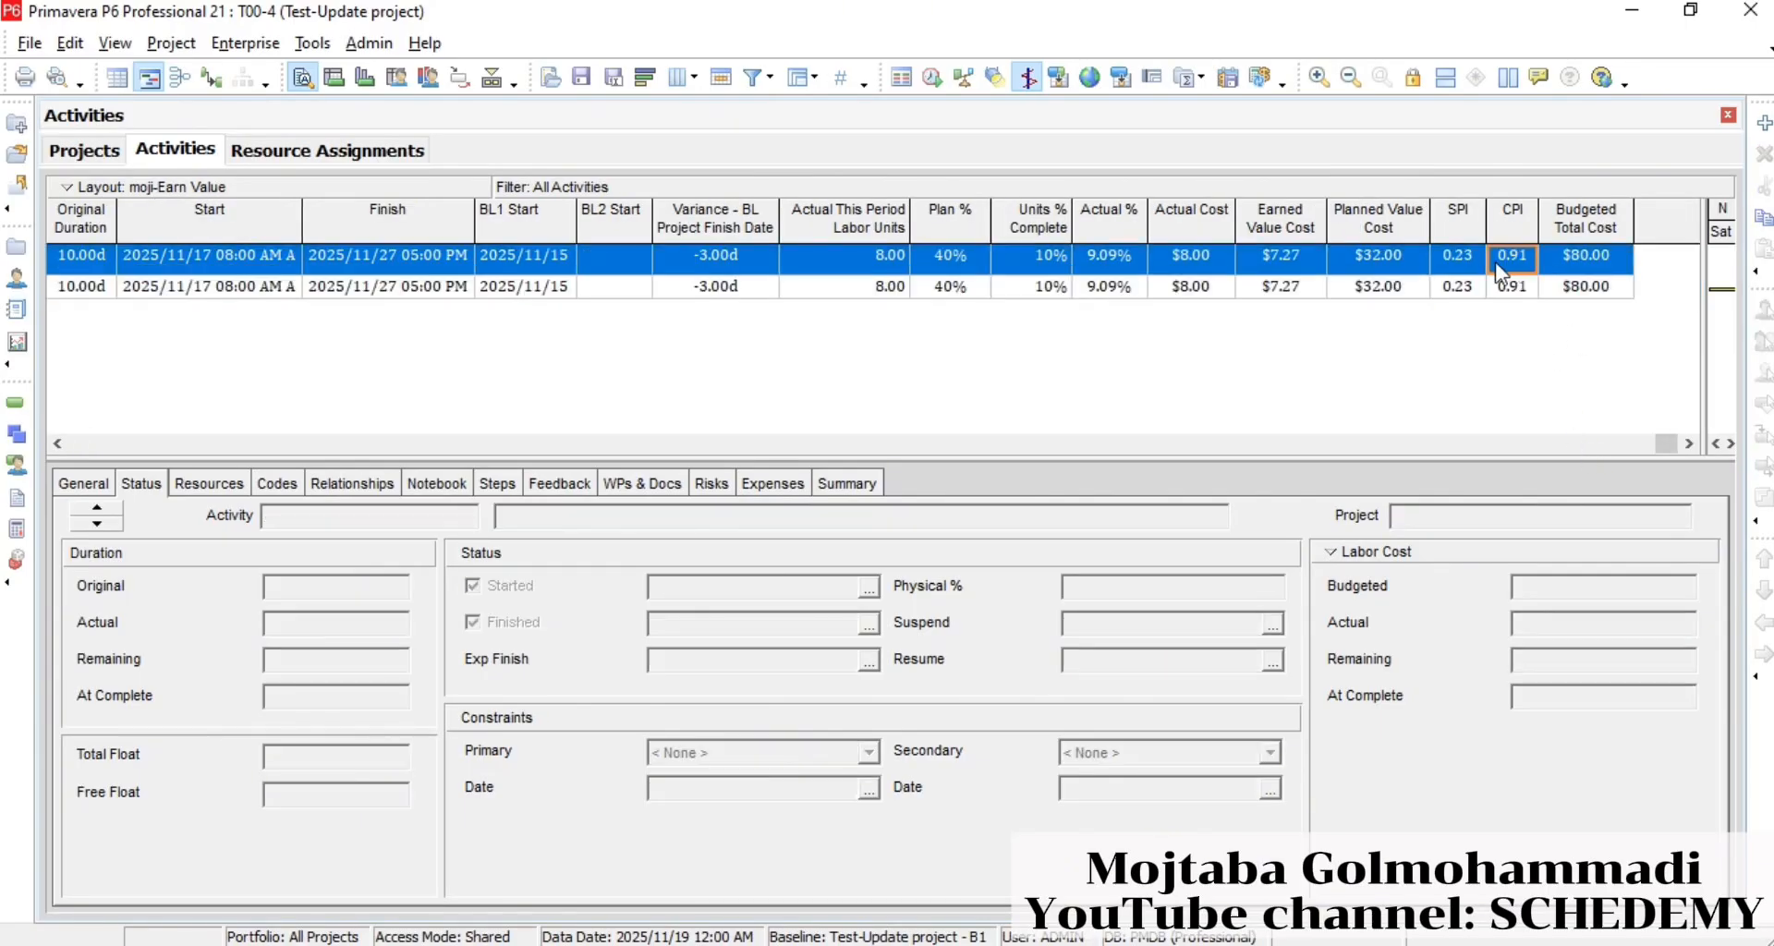
{"action": "left_click", "coordinate": [1512, 288], "text": "shift"}
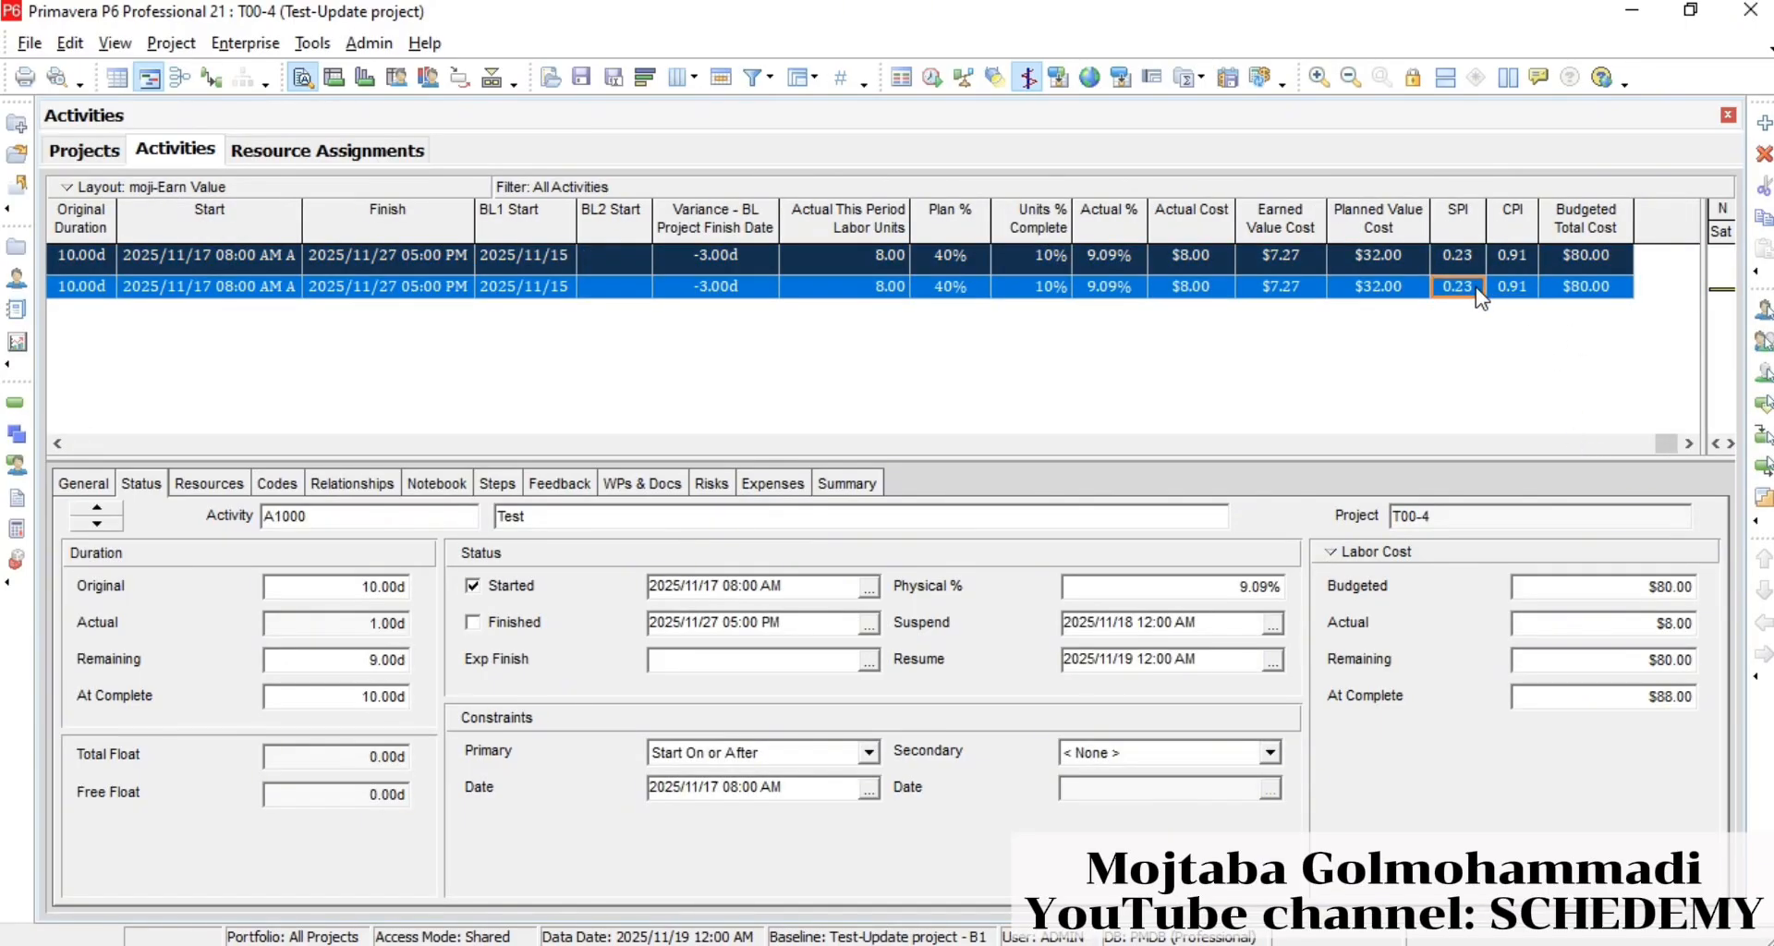
- Switch to Microsoft Project, keep the file open, and widen the task table to check the CPI and SPI columns
{"action": "left_click", "coordinate": [859, 944]}
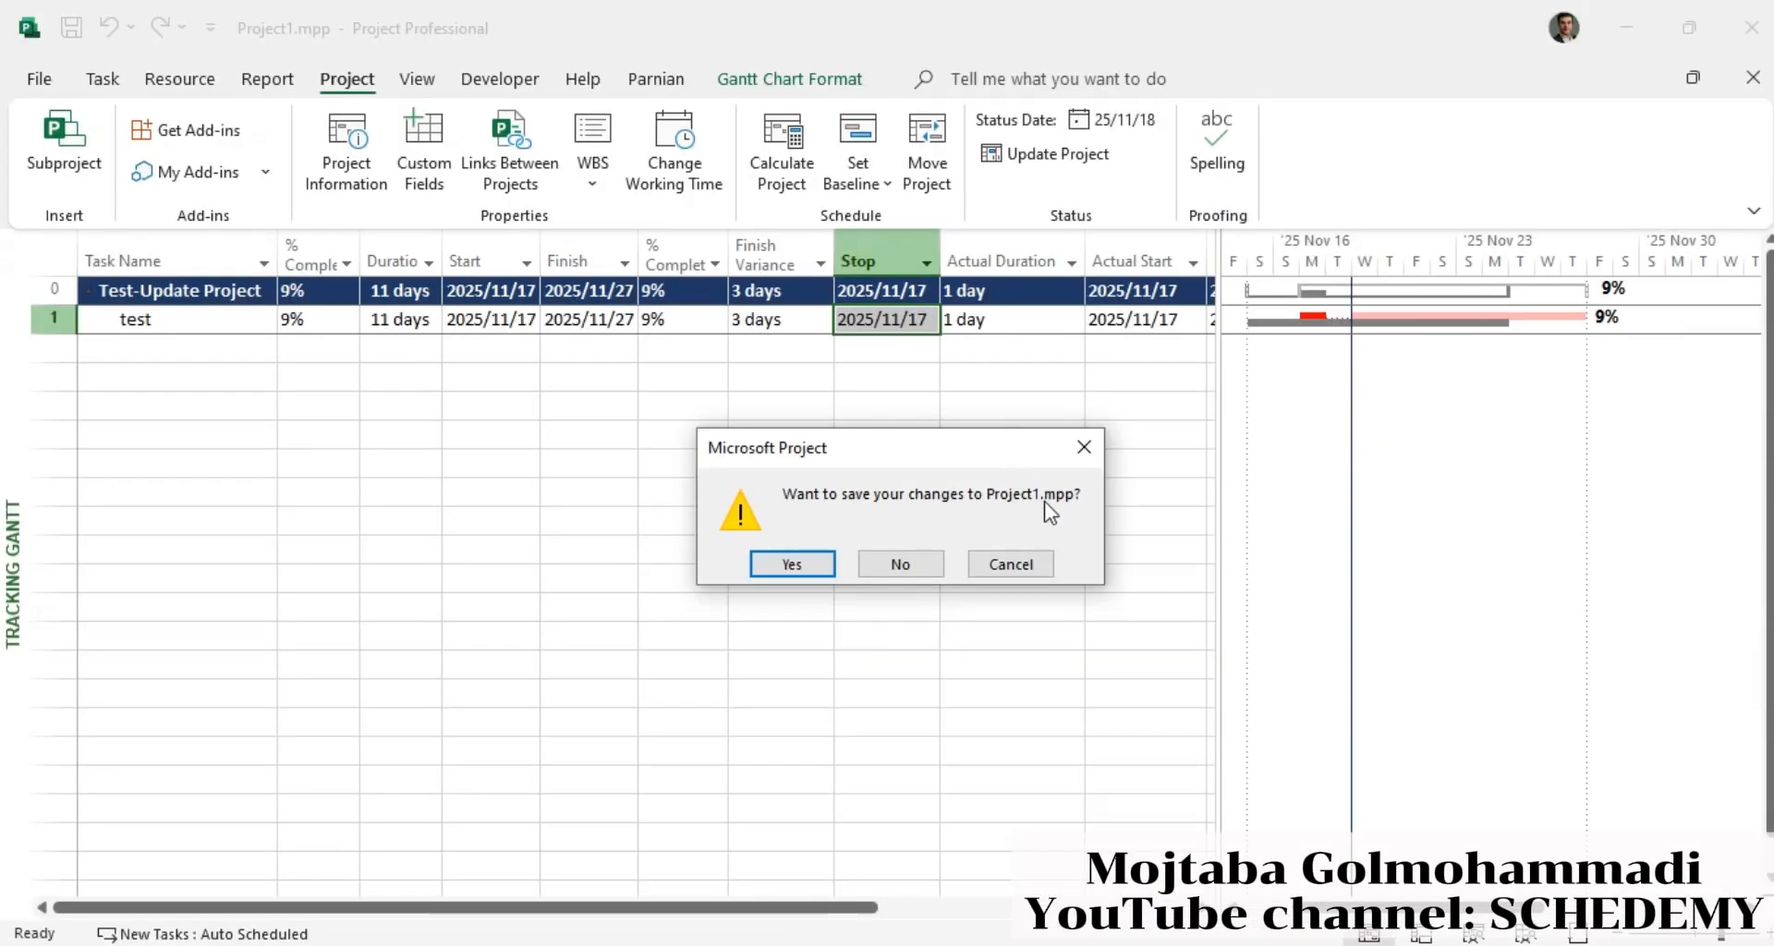
{"action": "left_click", "coordinate": [1014, 561]}
{"action": "left_click_drag", "start_coordinate": [1218, 356], "coordinate": [1519, 351]}
{"action": "left_click", "coordinate": [1417, 292]}
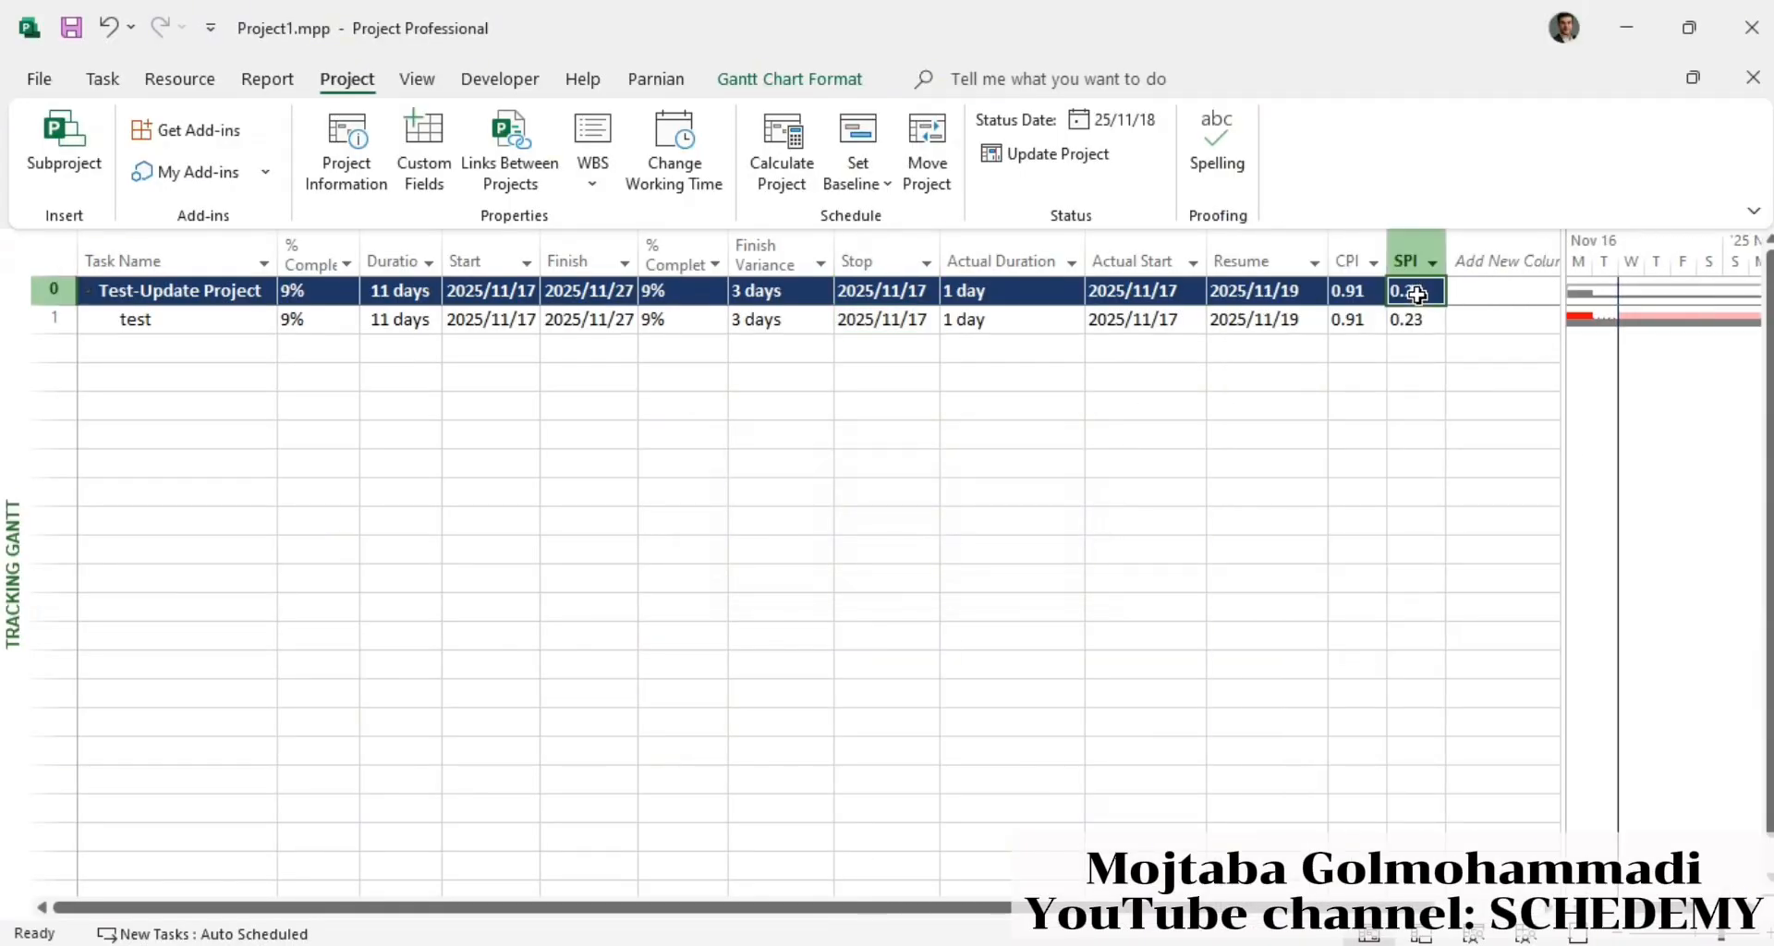
- Check the summary task's CPI and narrow the task table to reveal the Tracking Gantt bars
{"action": "left_click", "coordinate": [1363, 292]}
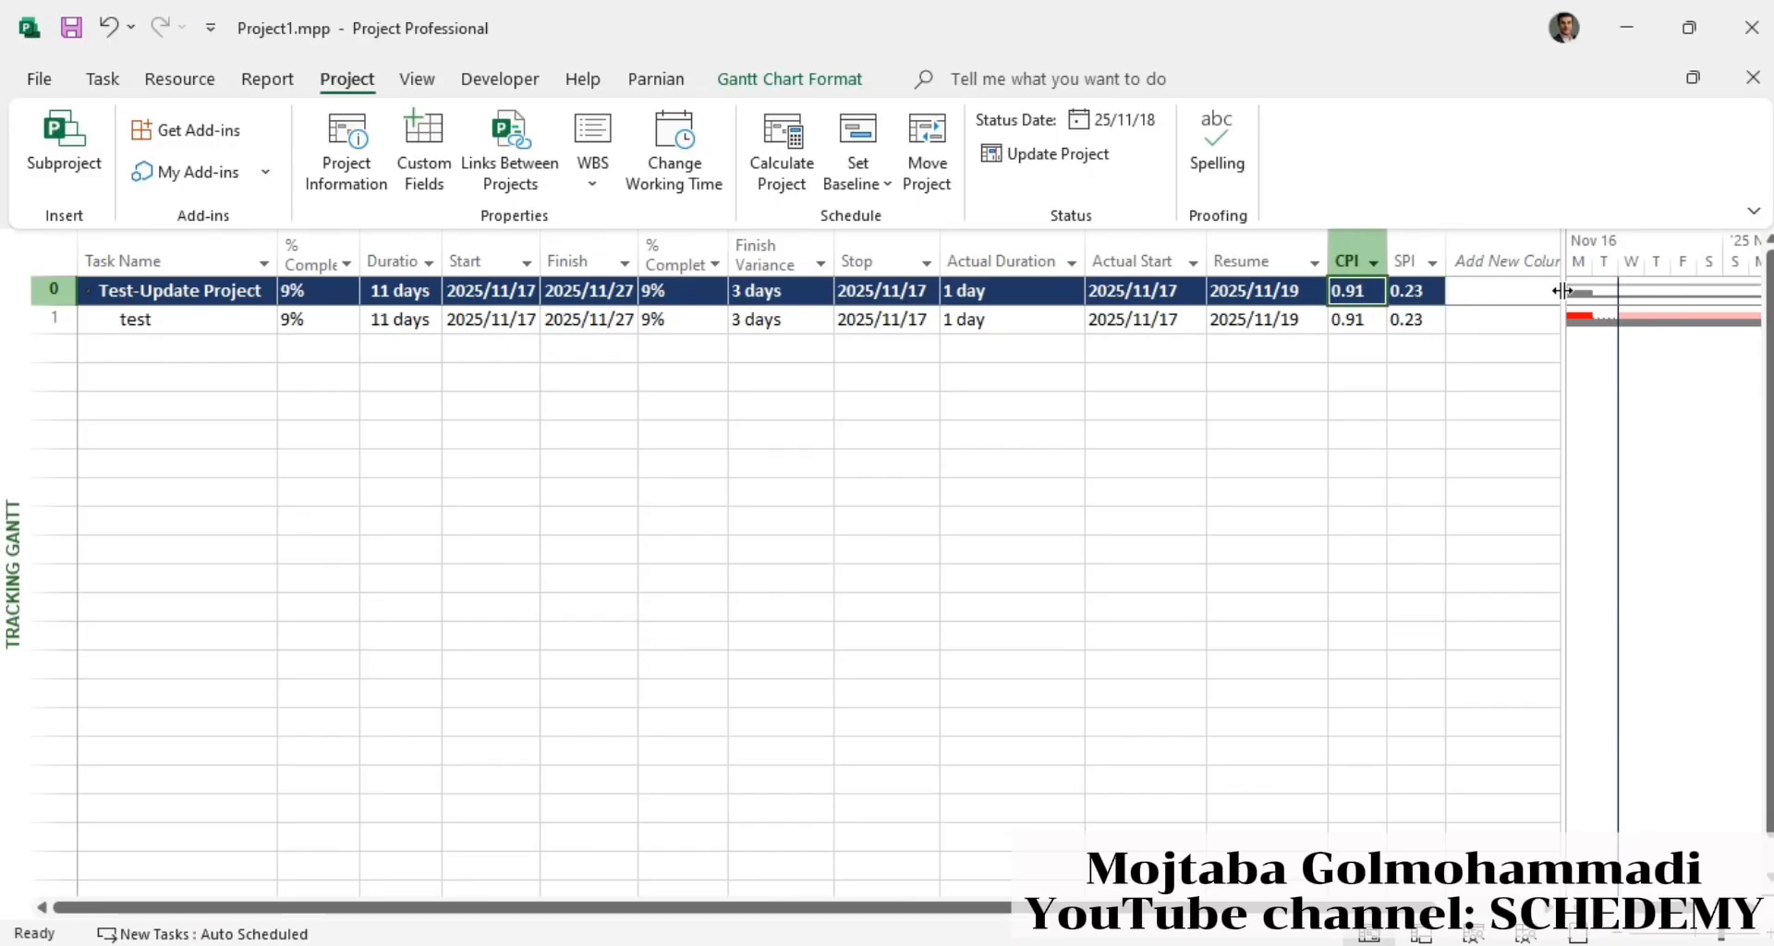
{"action": "left_click_drag", "start_coordinate": [1562, 291], "coordinate": [1022, 366]}
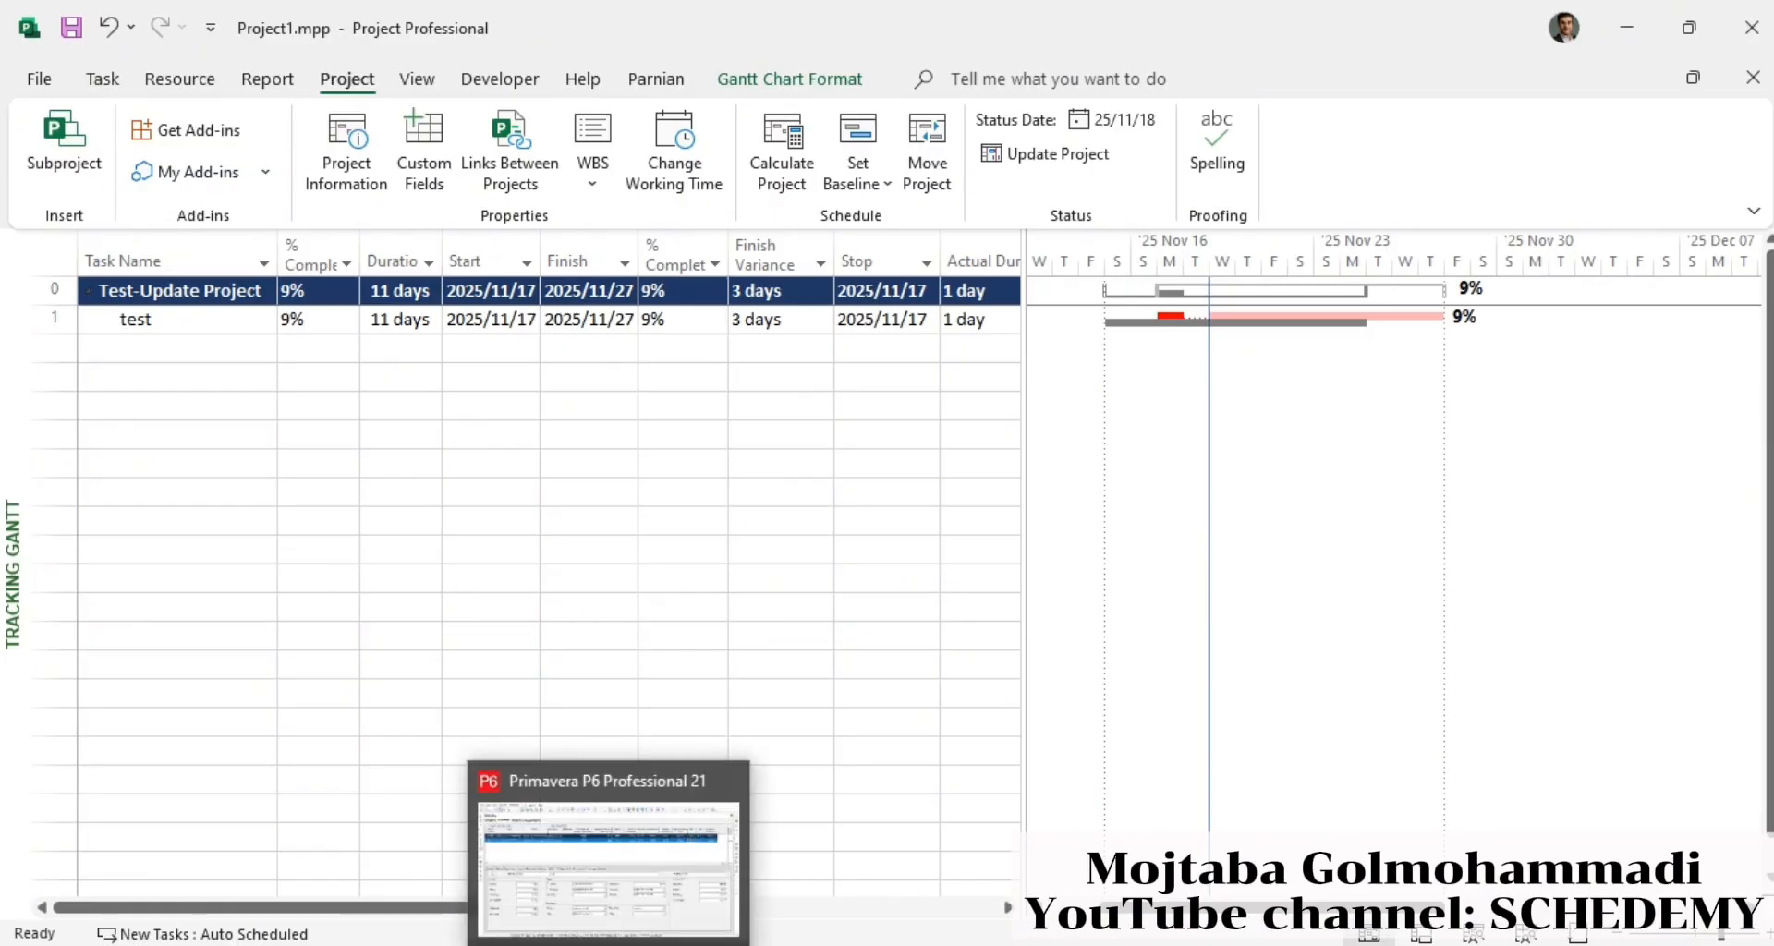
- Switch to Primavera P6, review activity A1000's time-phased units in Resource Assignments, and return to the Activities view
{"action": "left_click", "coordinate": [608, 945]}
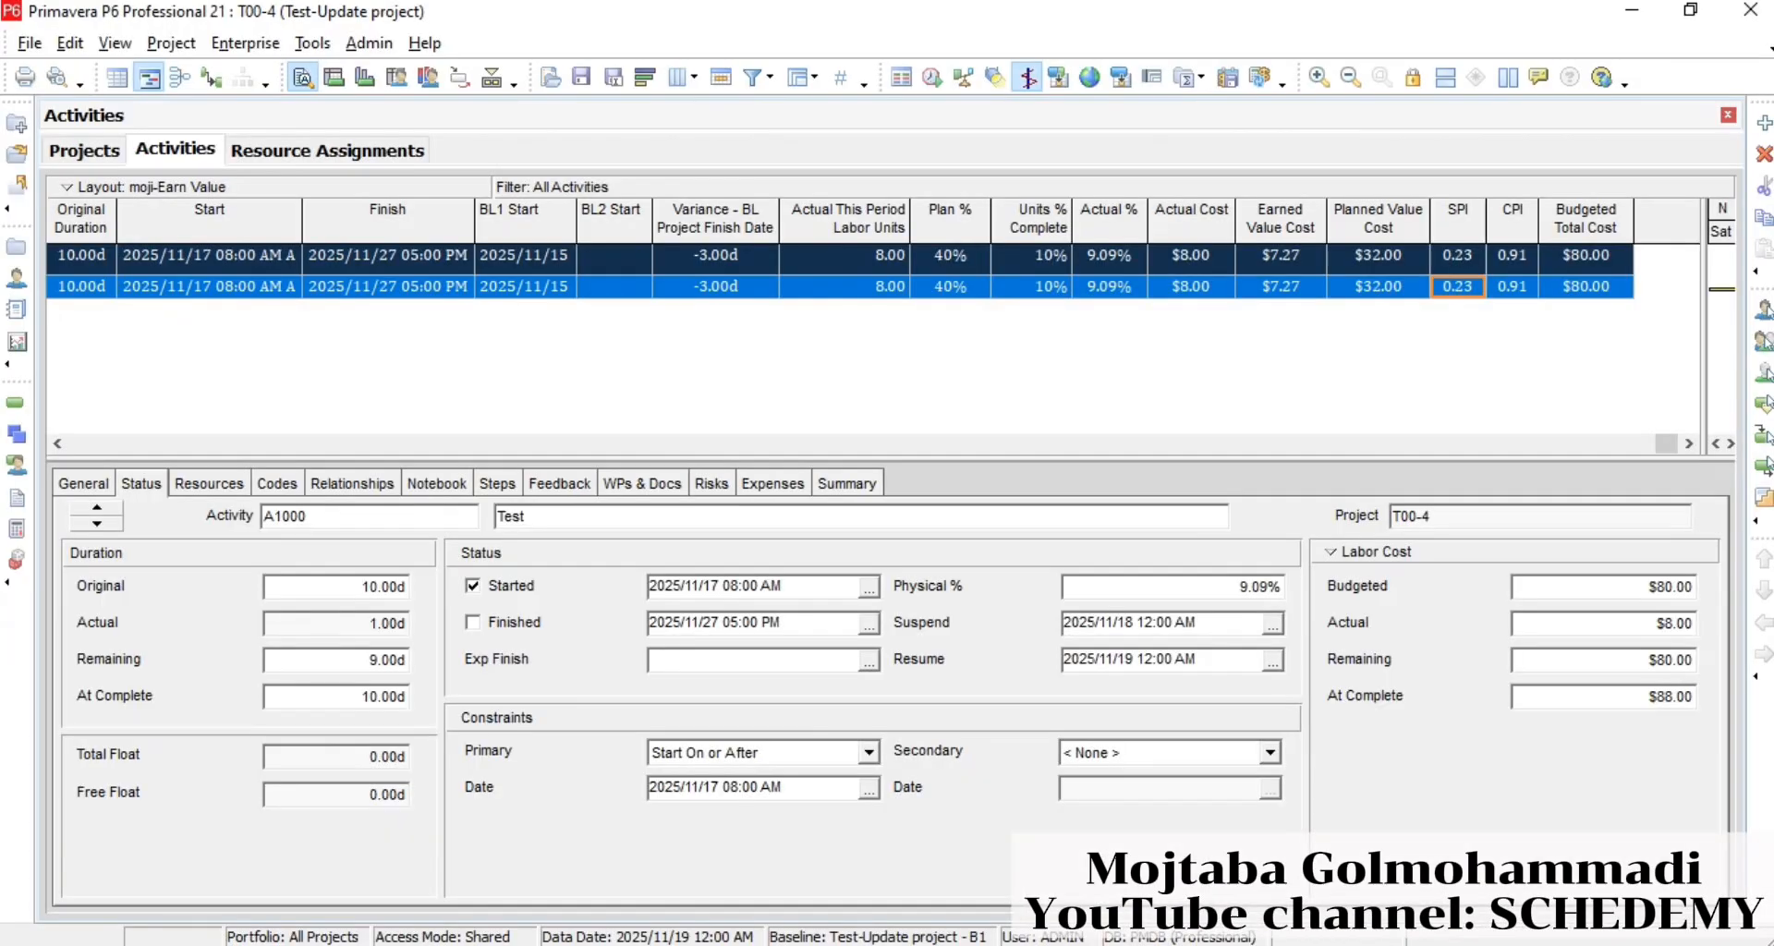
{"action": "left_click", "coordinate": [300, 152]}
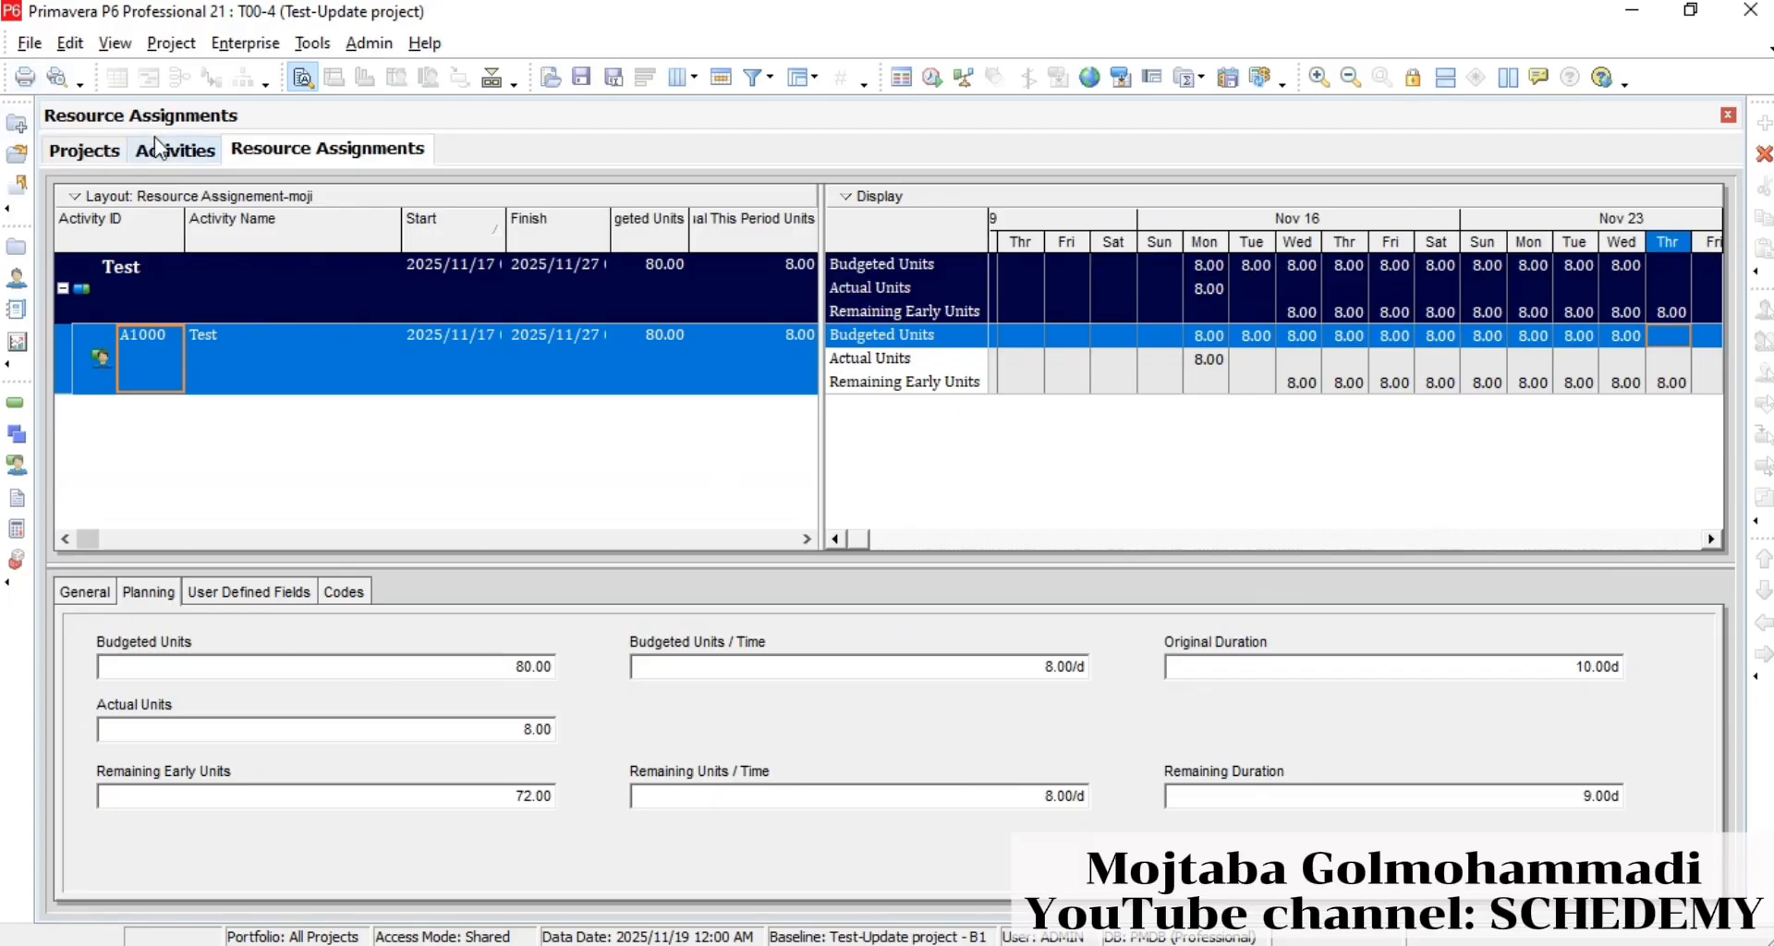
{"action": "left_click", "coordinate": [176, 150]}
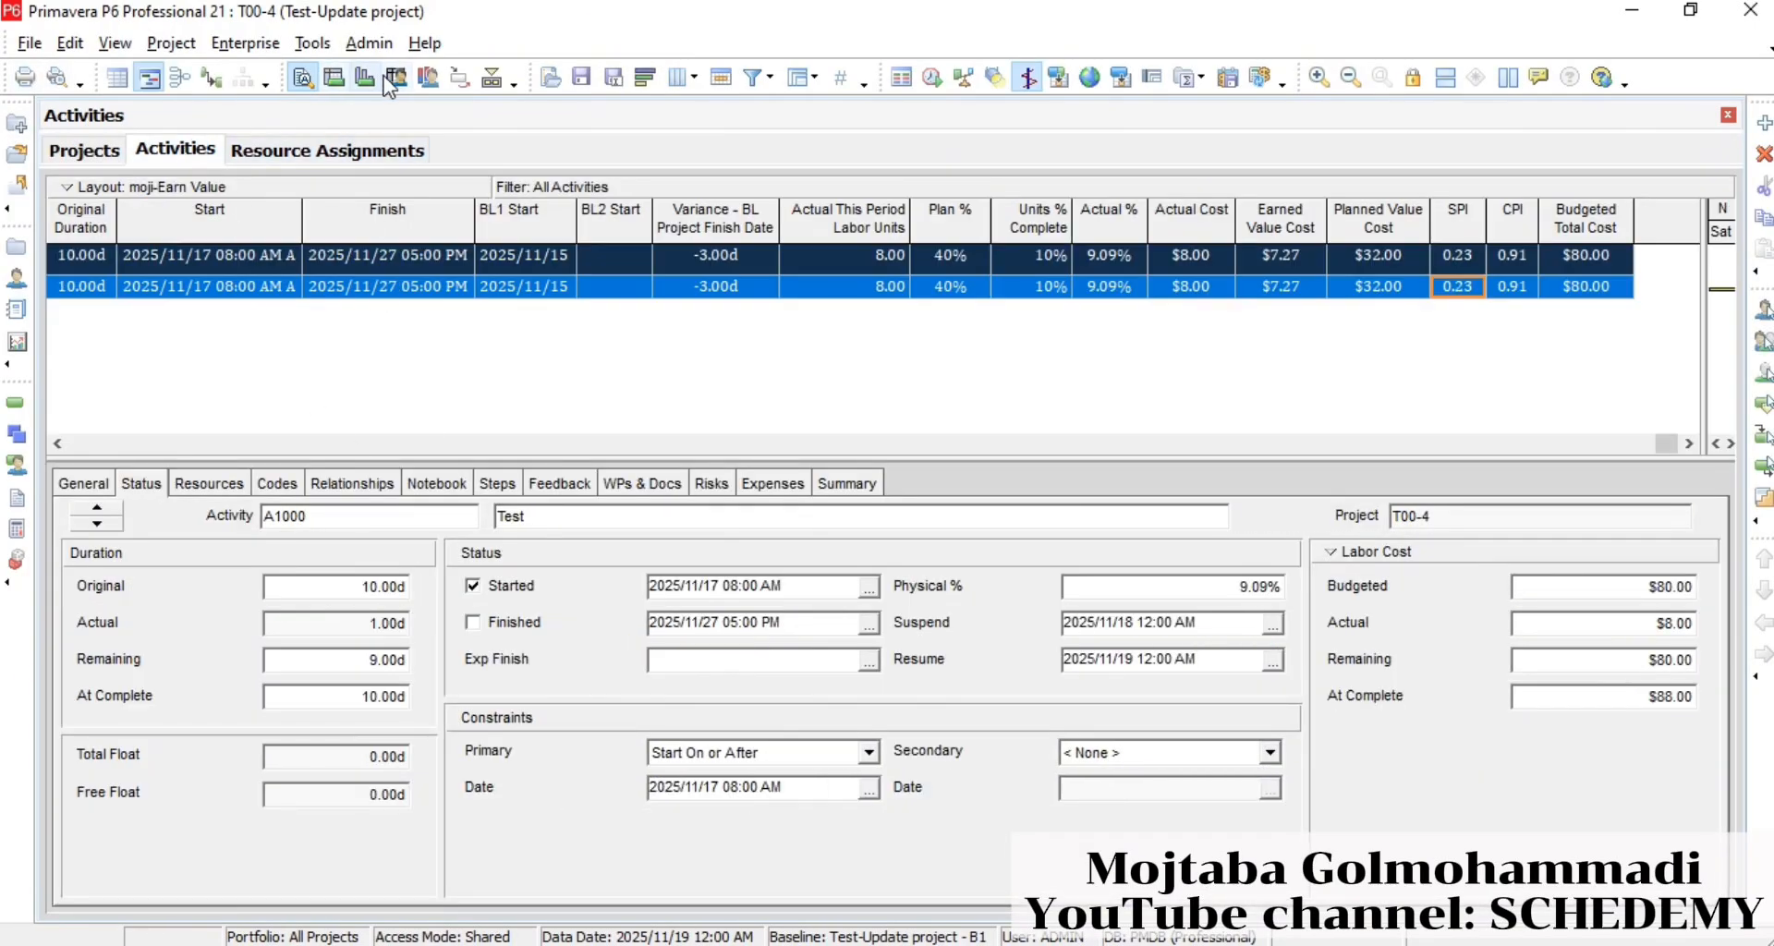
- Look through the resource usage profile, resource usage spreadsheet, activity details and activity usage profile below the activity table
{"action": "left_click", "coordinate": [429, 78]}
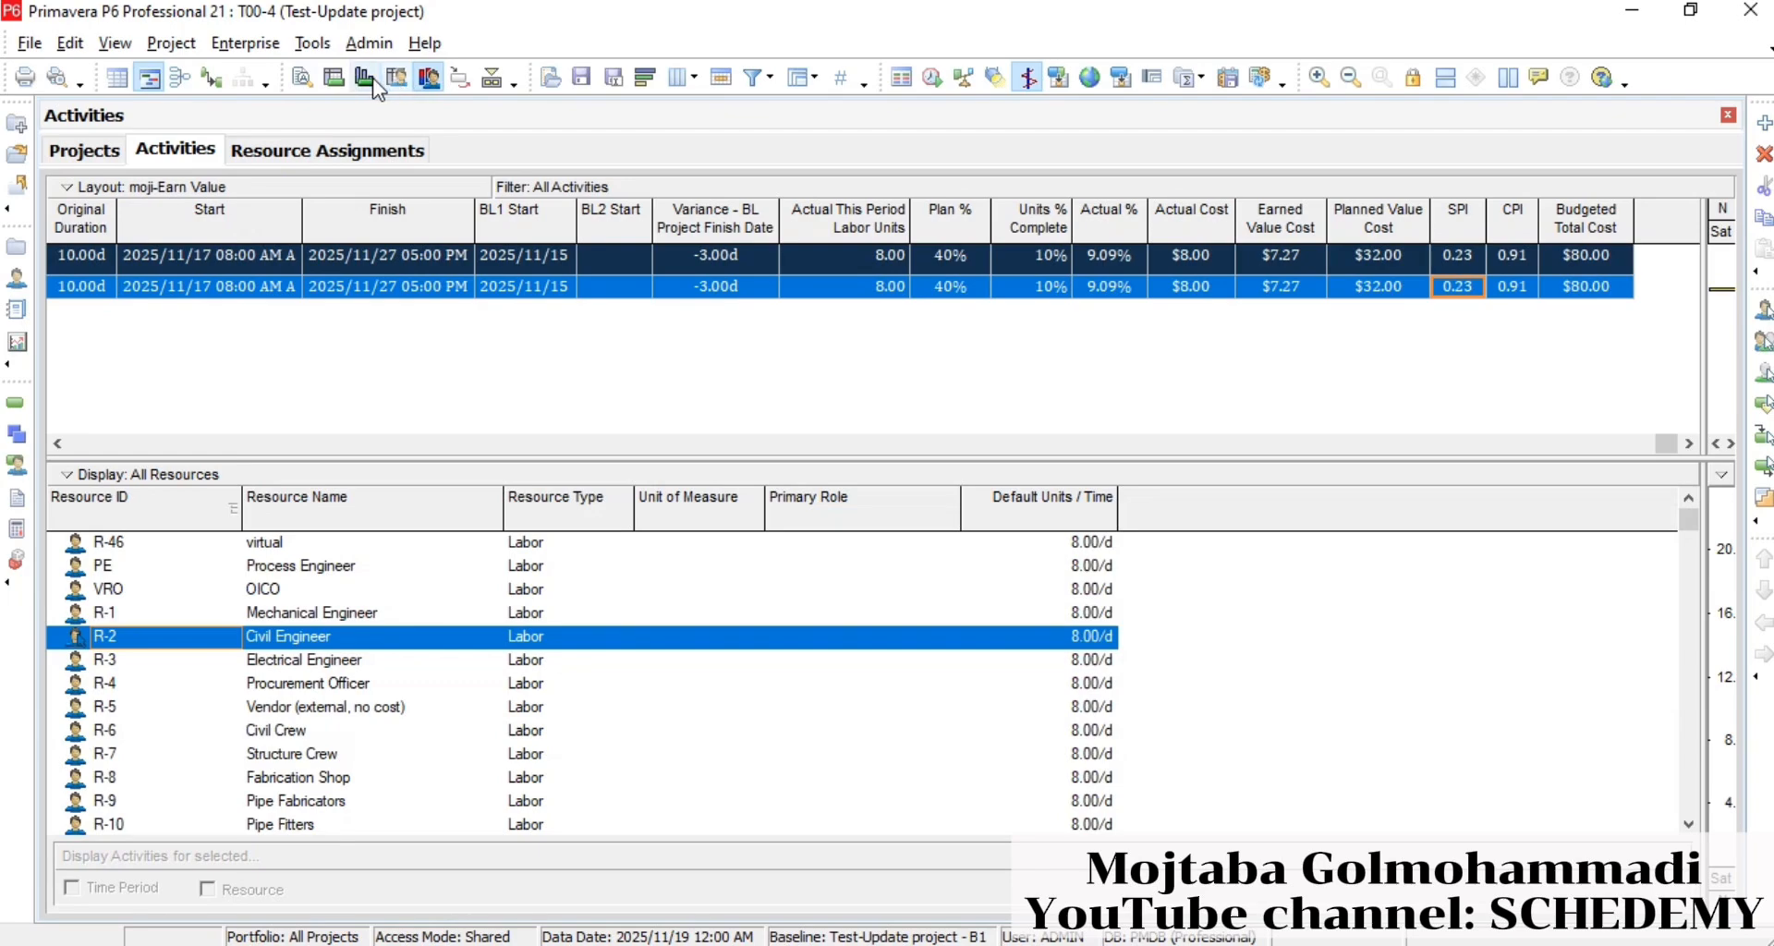
{"action": "left_click", "coordinate": [397, 77]}
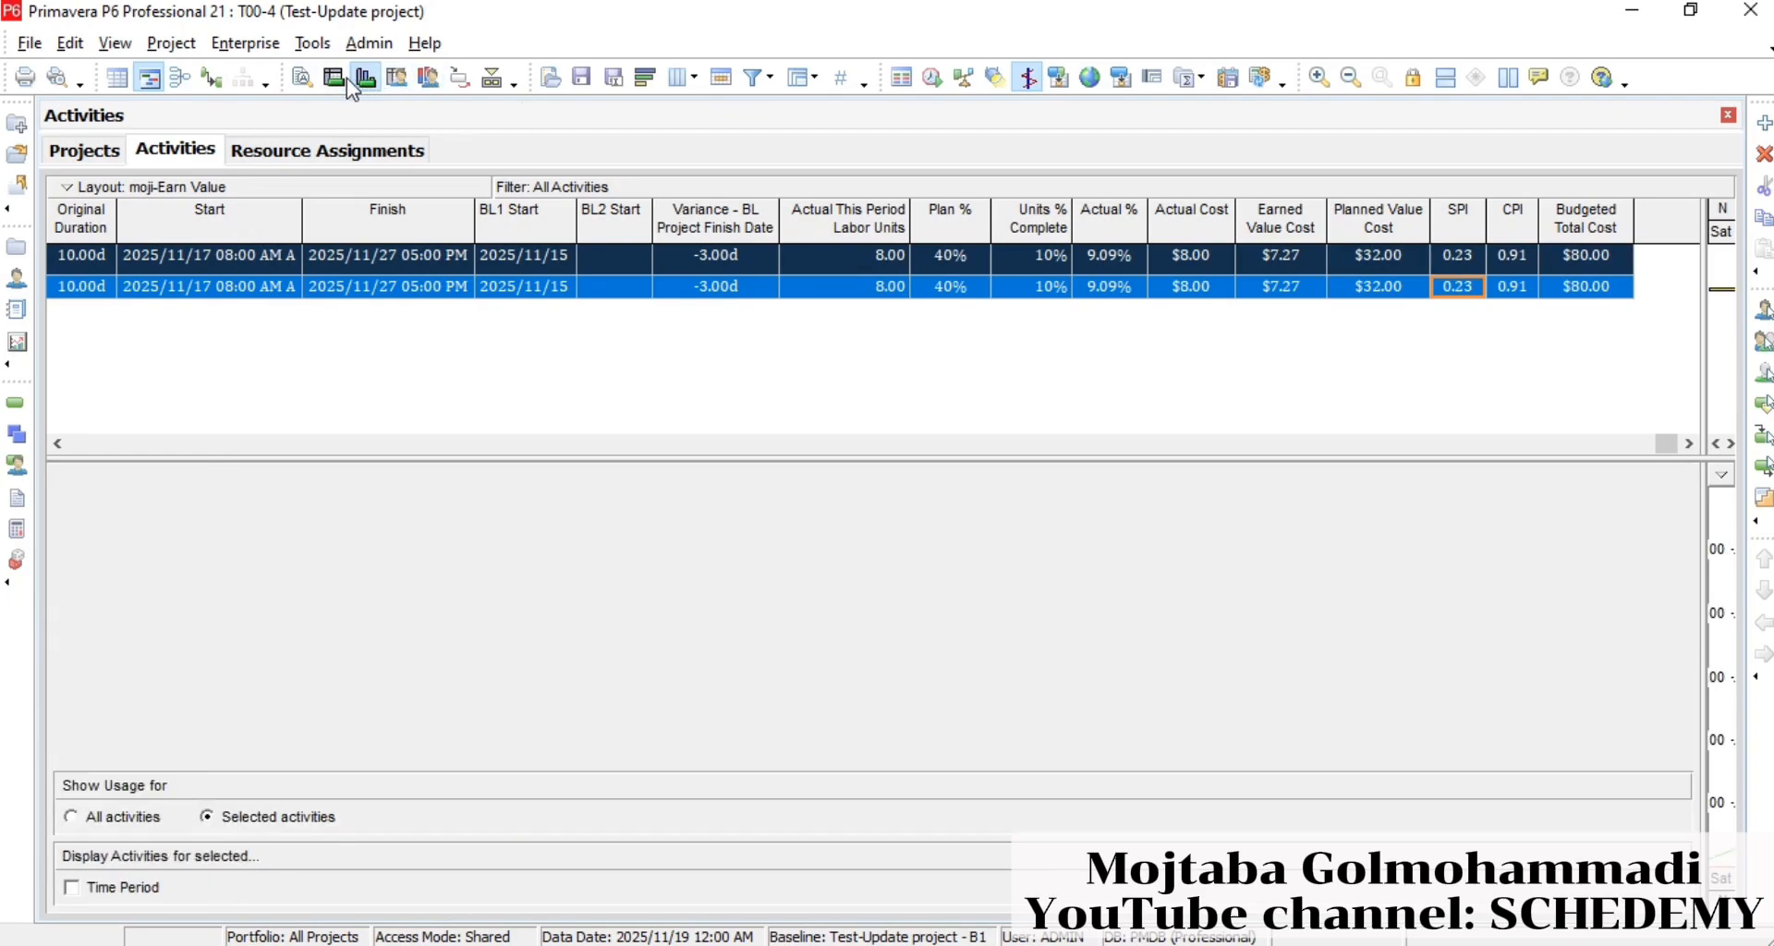
{"action": "left_click", "coordinate": [427, 77]}
{"action": "left_click", "coordinate": [401, 76]}
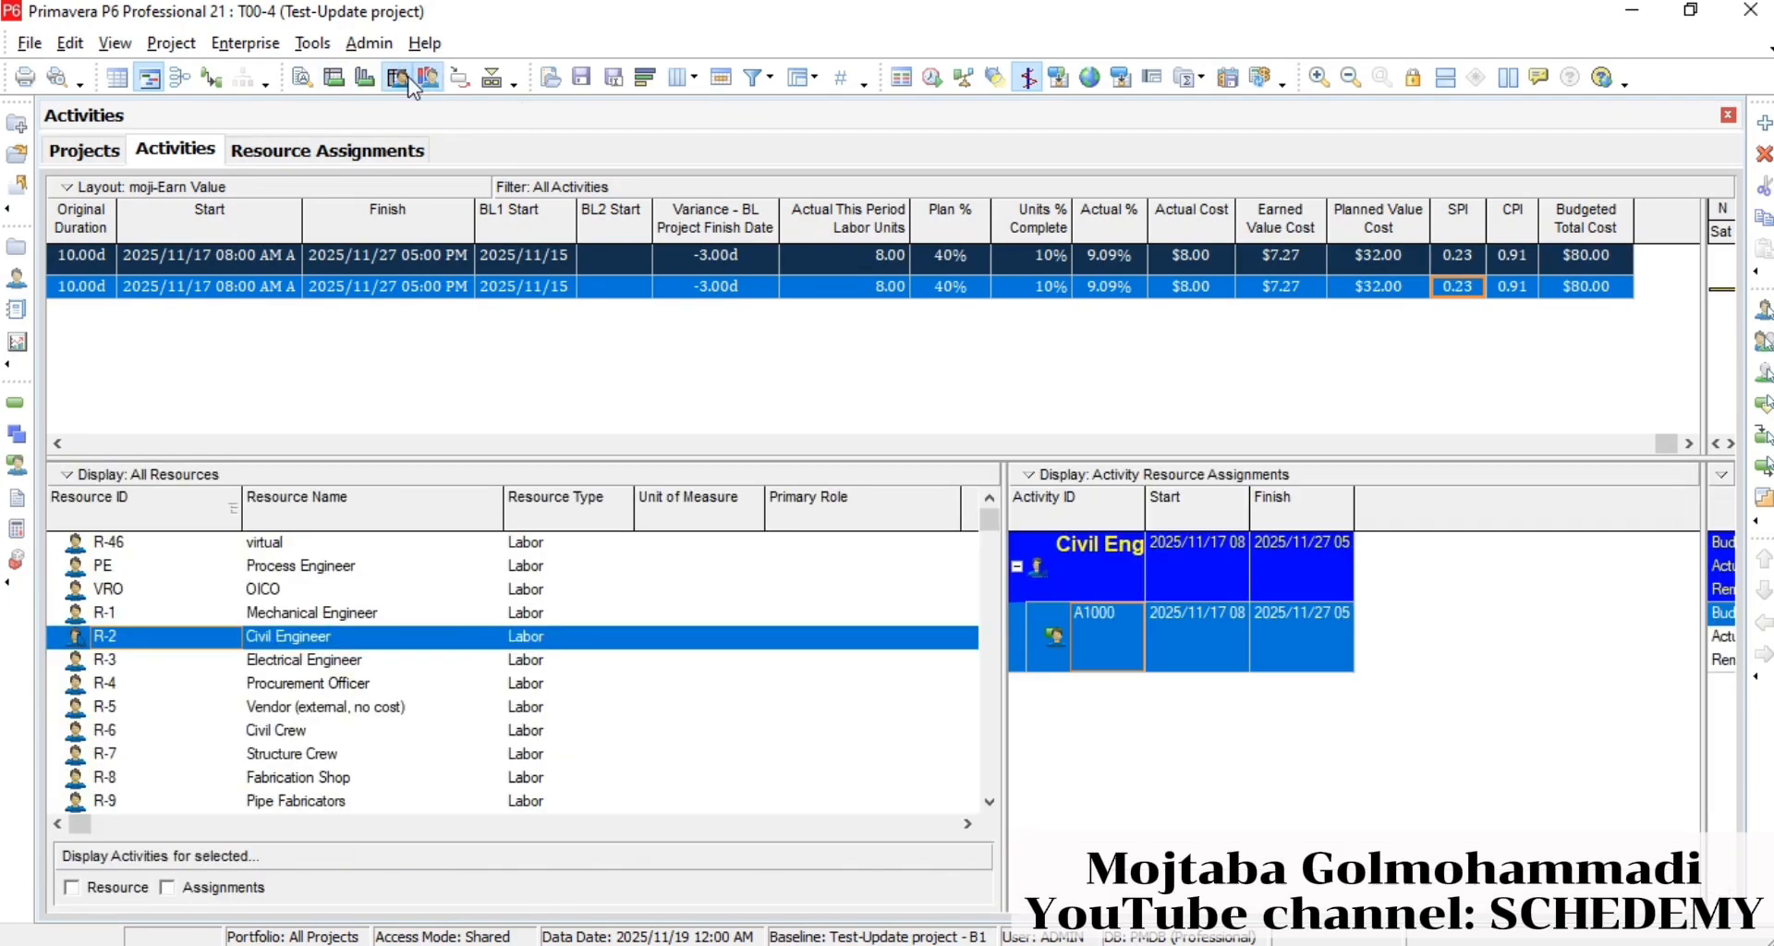
{"action": "left_click", "coordinate": [302, 78]}
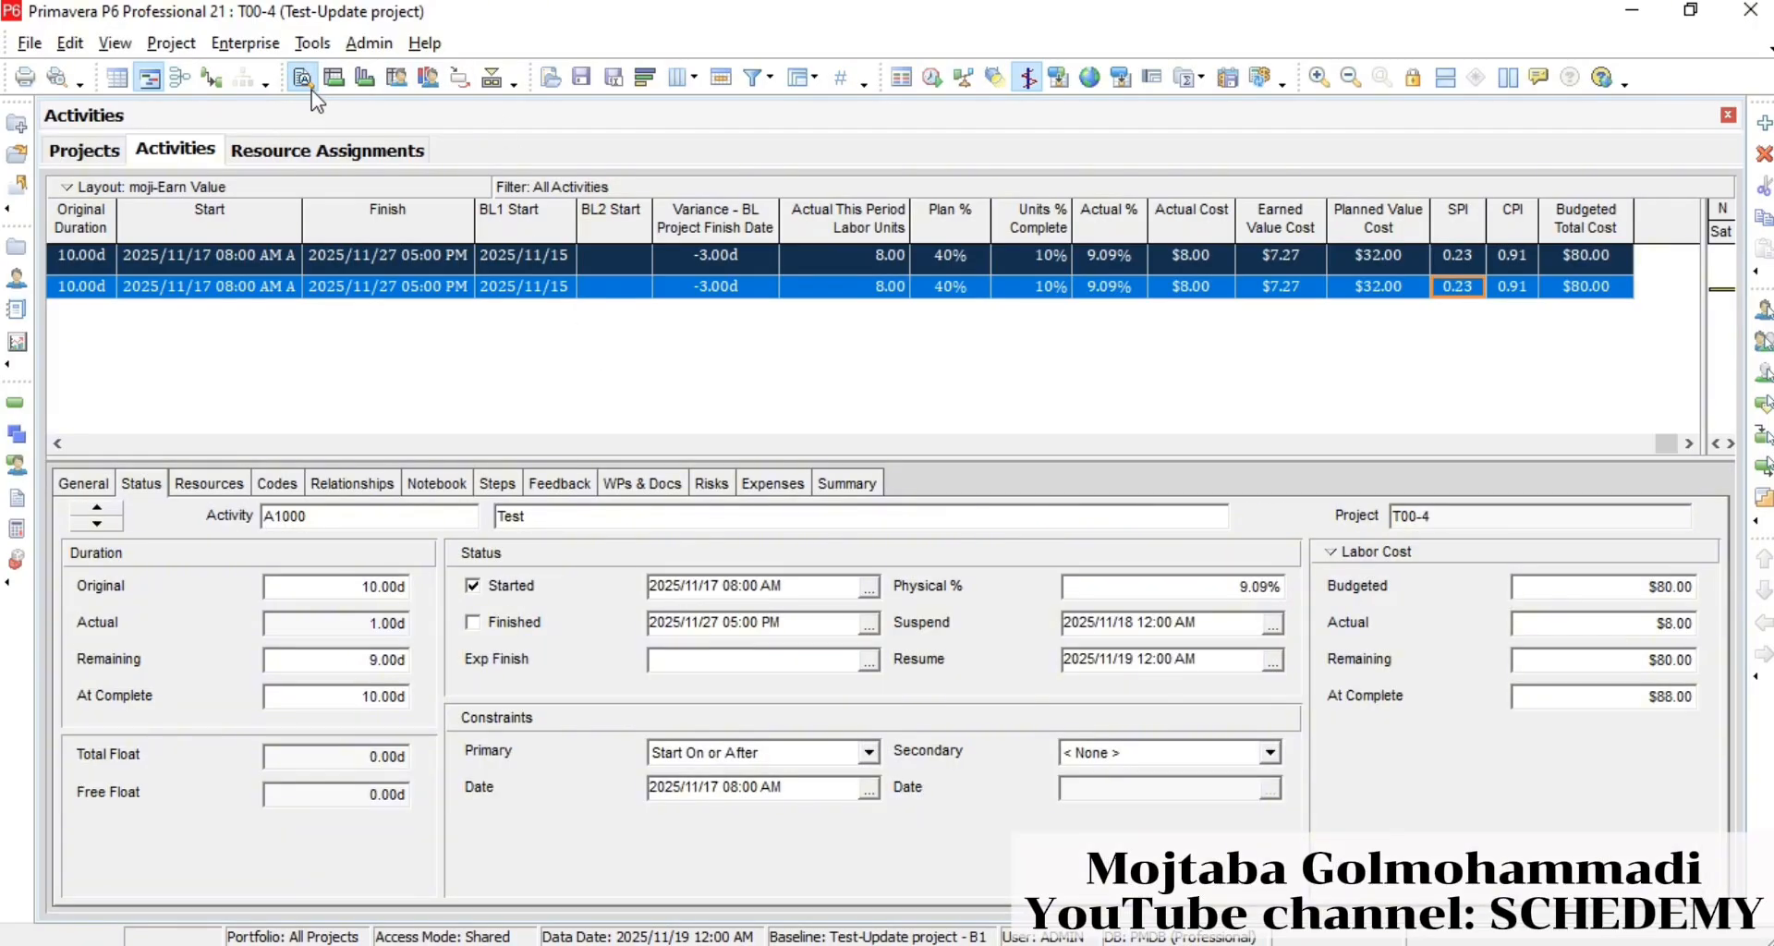
{"action": "left_click", "coordinate": [428, 77]}
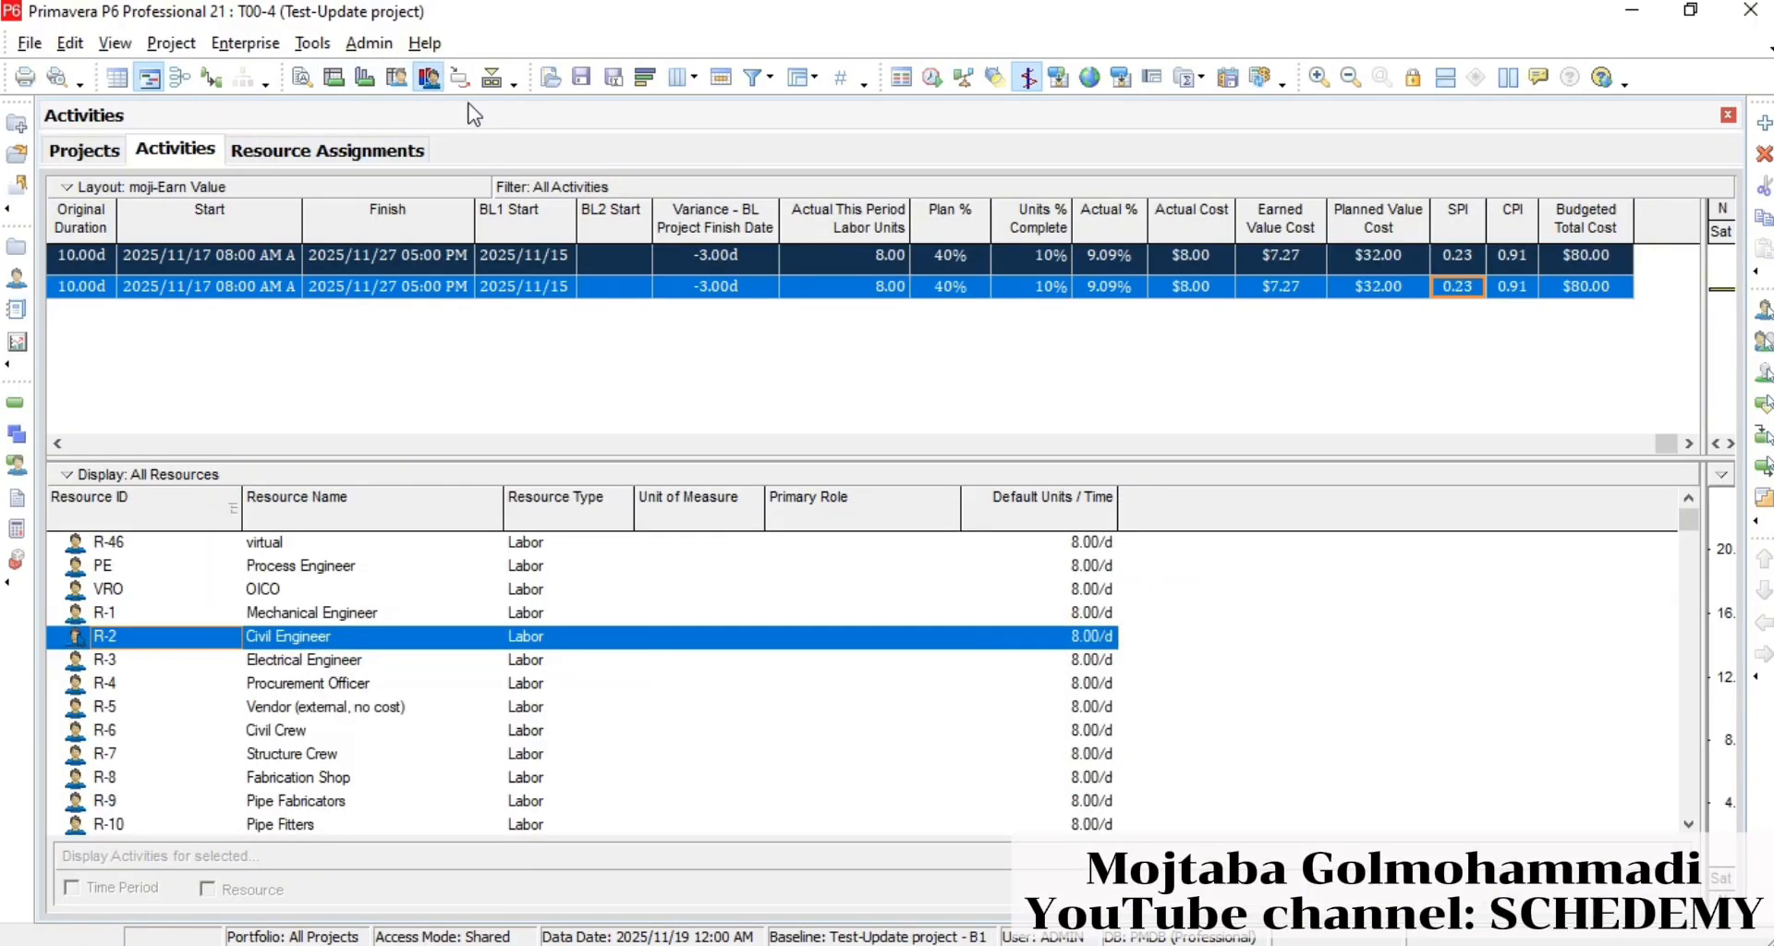
{"action": "left_click", "coordinate": [397, 76]}
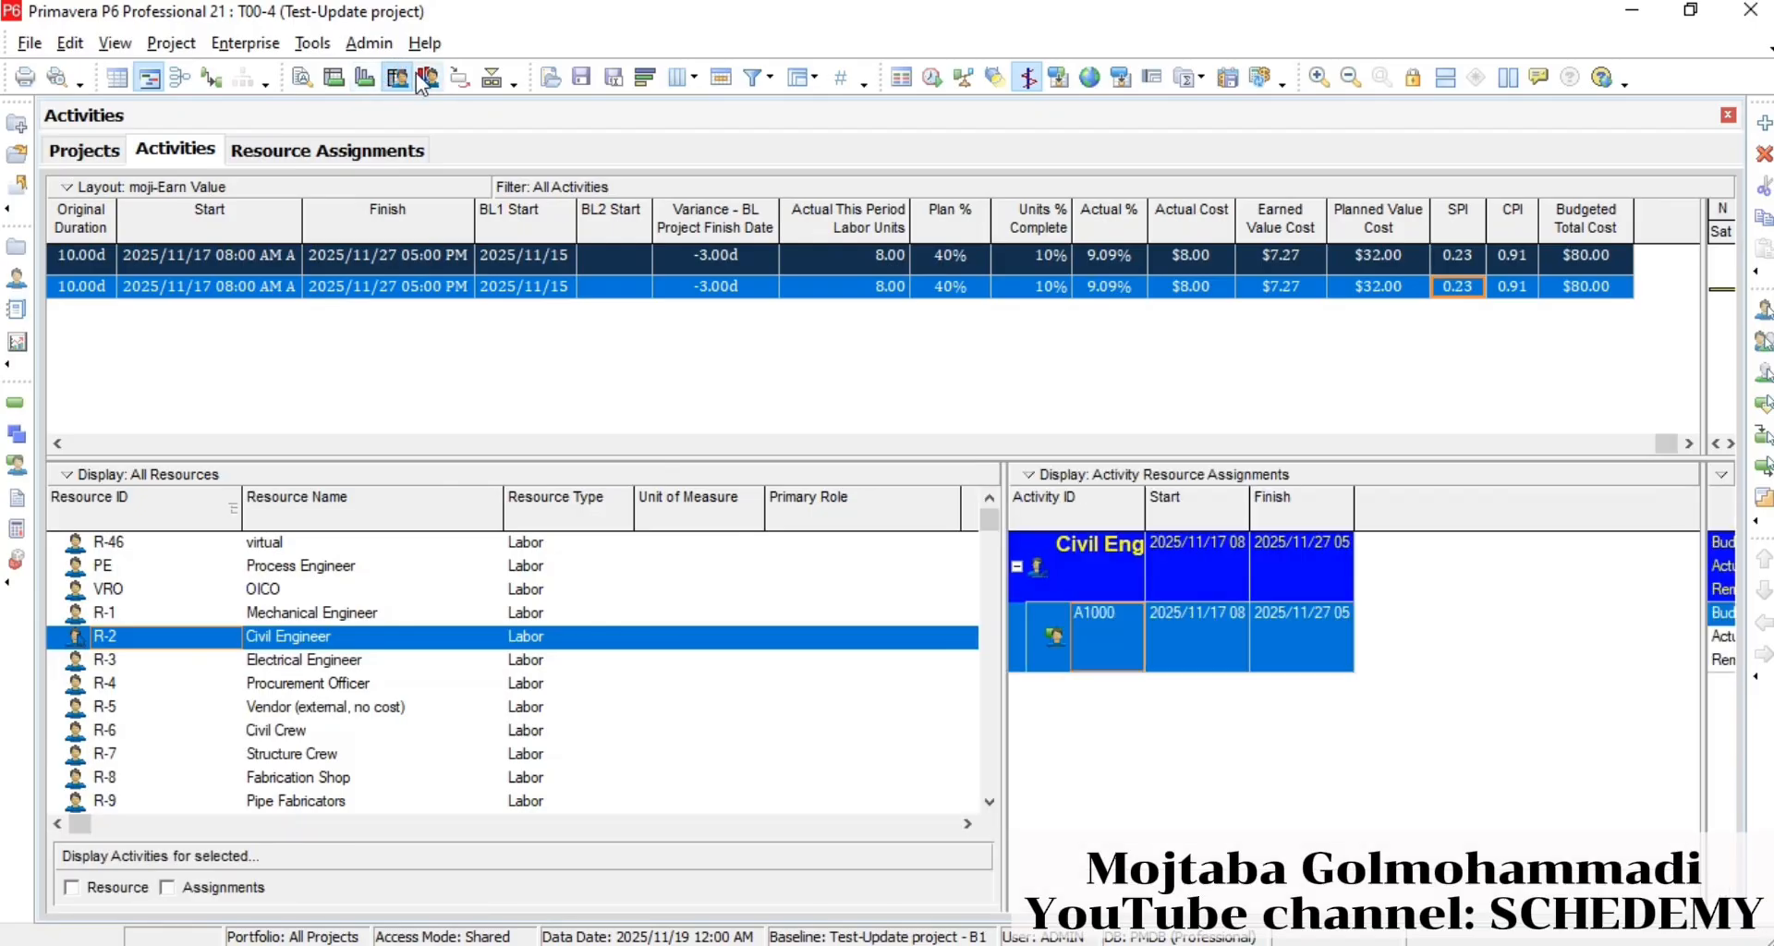
{"action": "left_click", "coordinate": [336, 77]}
{"action": "left_click", "coordinate": [366, 78]}
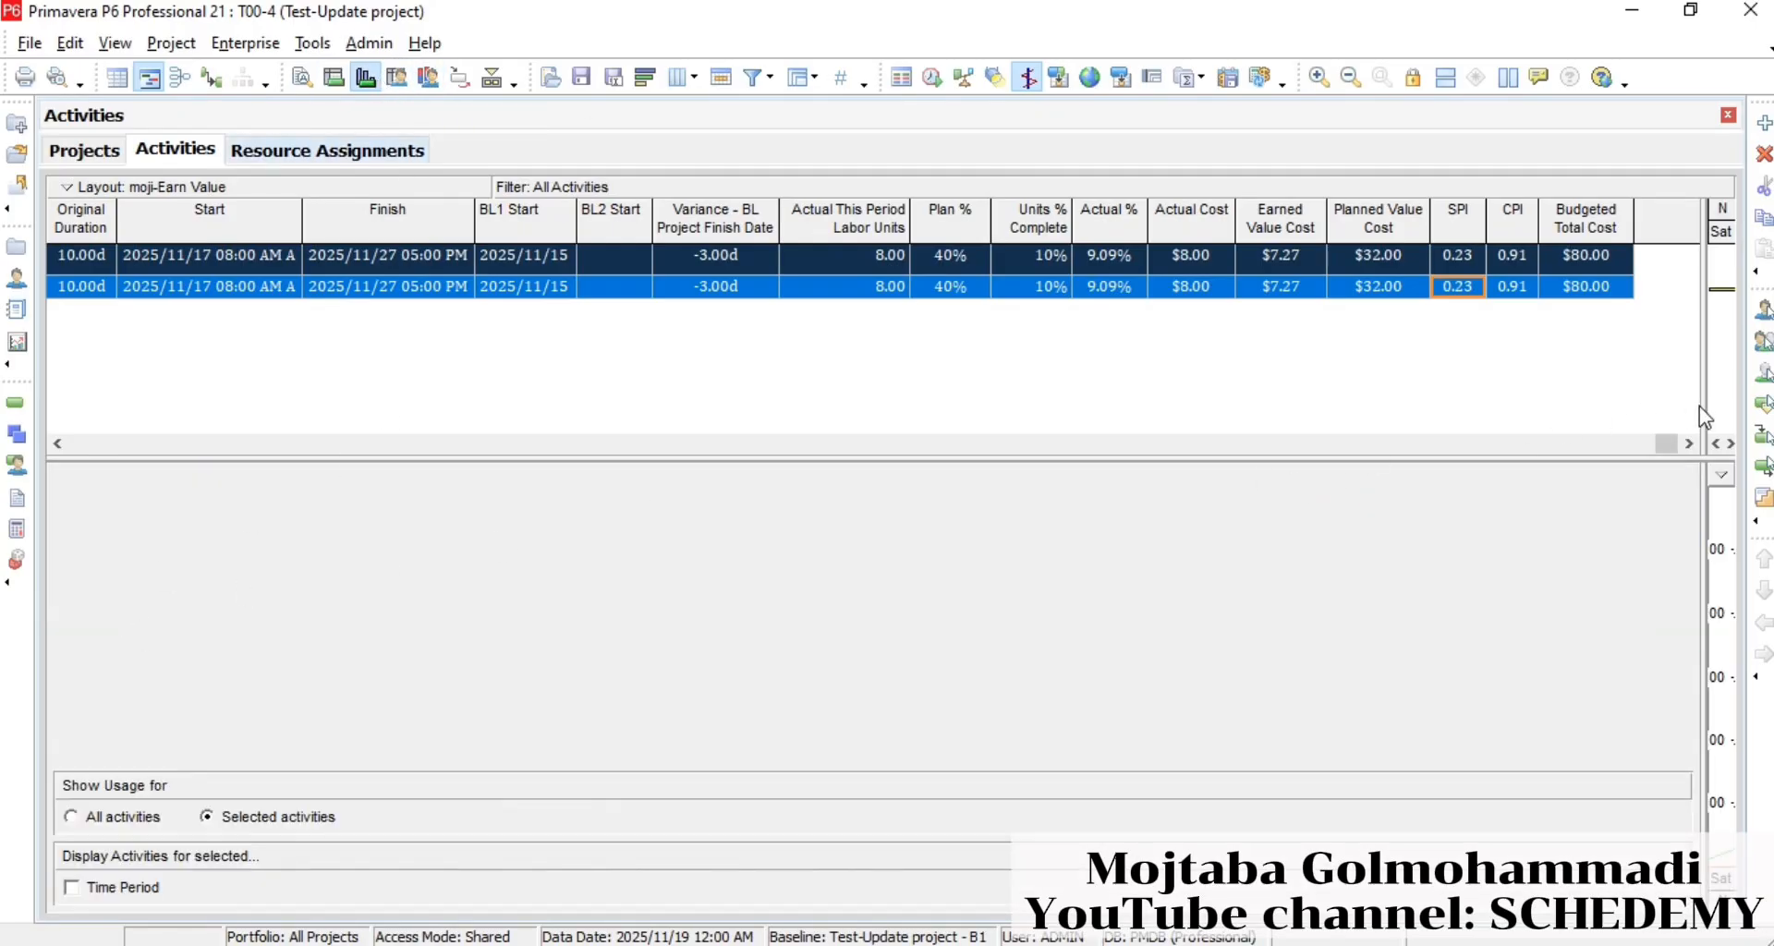
- Display the Civil Engineer's resource usage profile below the Gantt chart with a narrower activity table, and move its legend clear of the early bars
{"action": "left_click_drag", "start_coordinate": [1702, 405], "coordinate": [998, 504]}
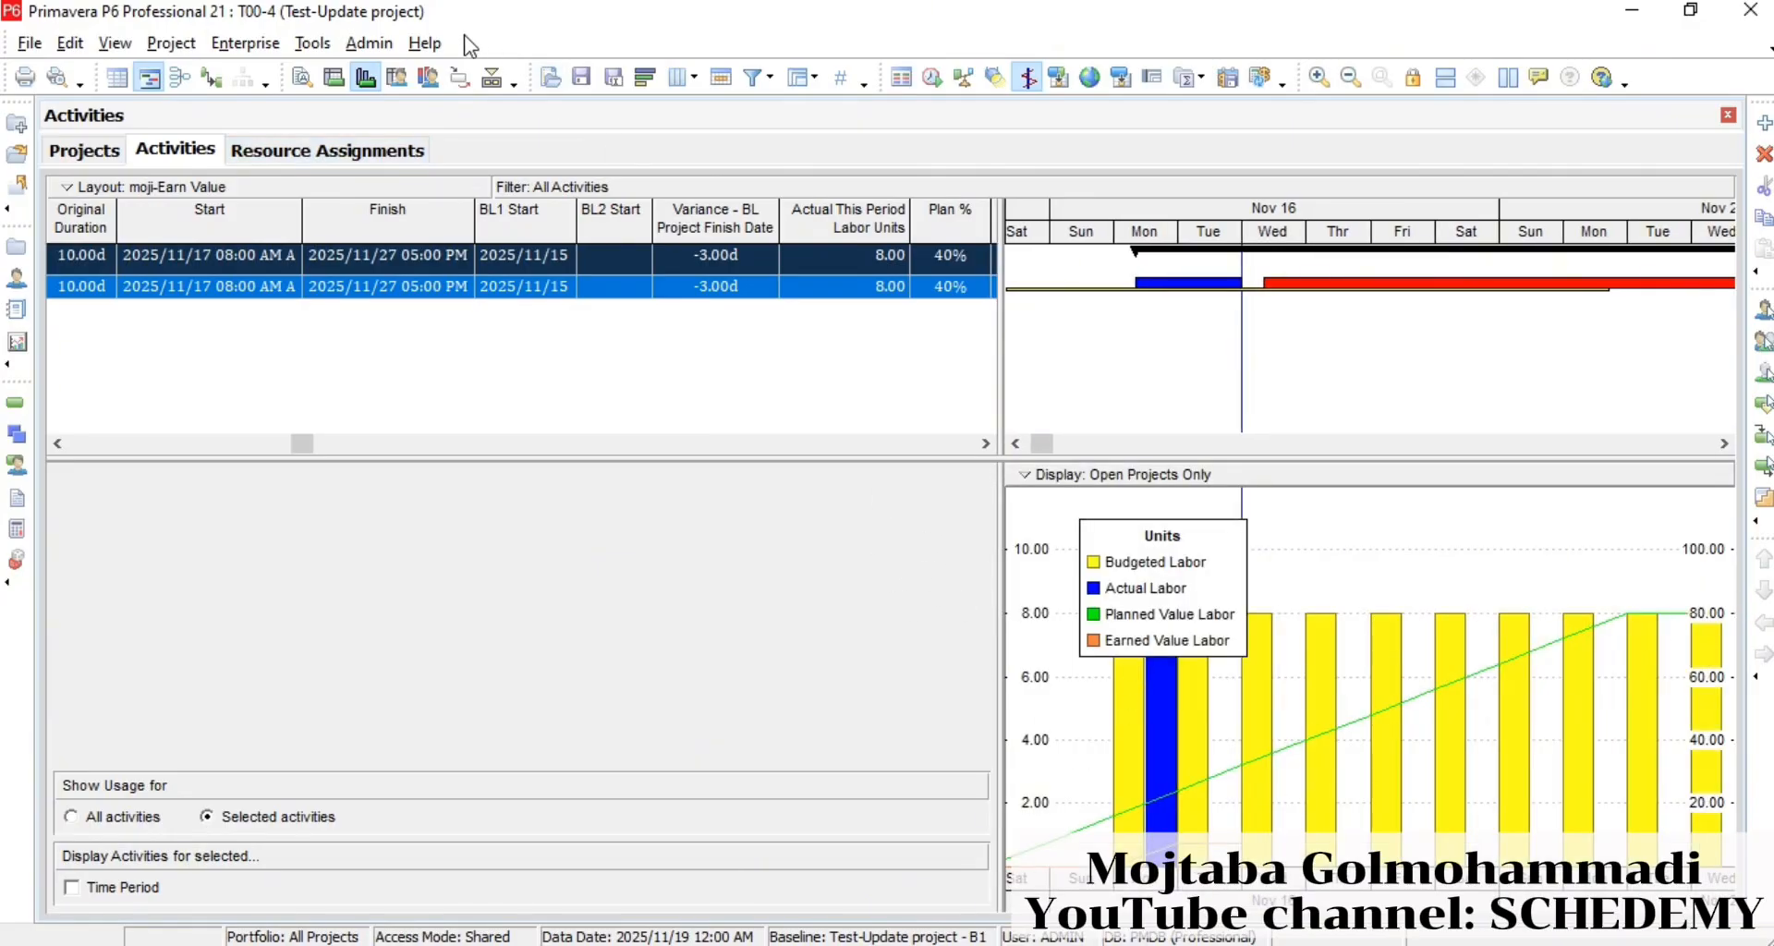
{"action": "left_click", "coordinate": [428, 76]}
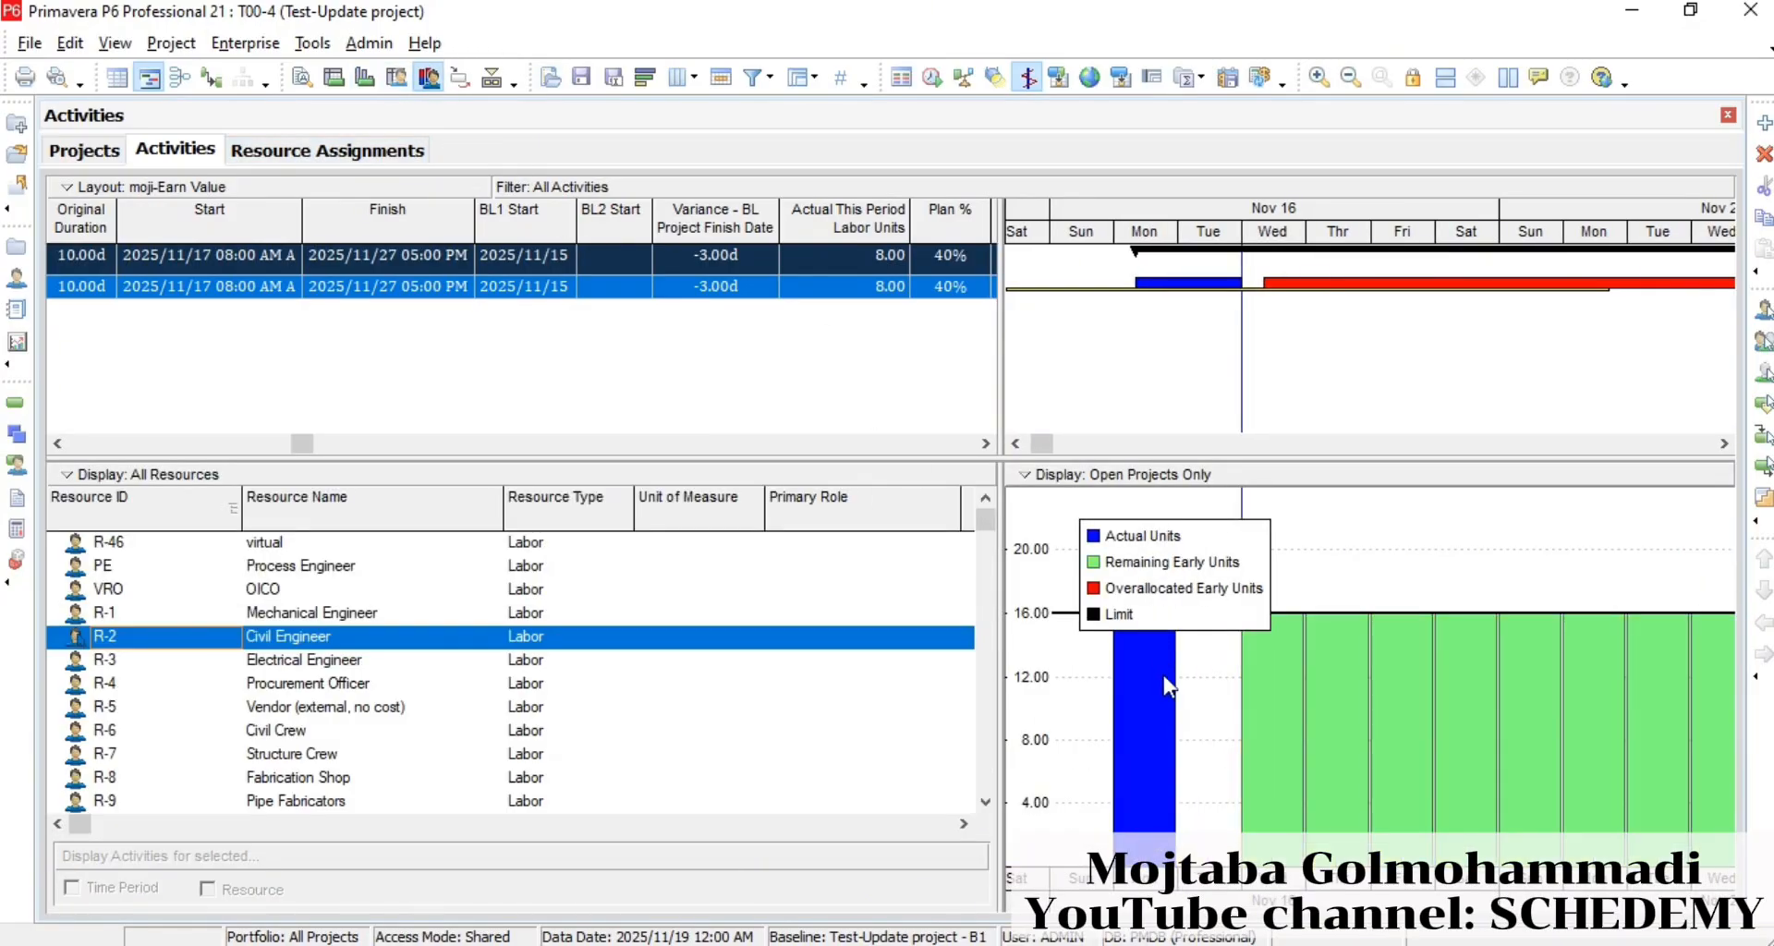
{"action": "left_click_drag", "start_coordinate": [996, 388], "coordinate": [857, 397]}
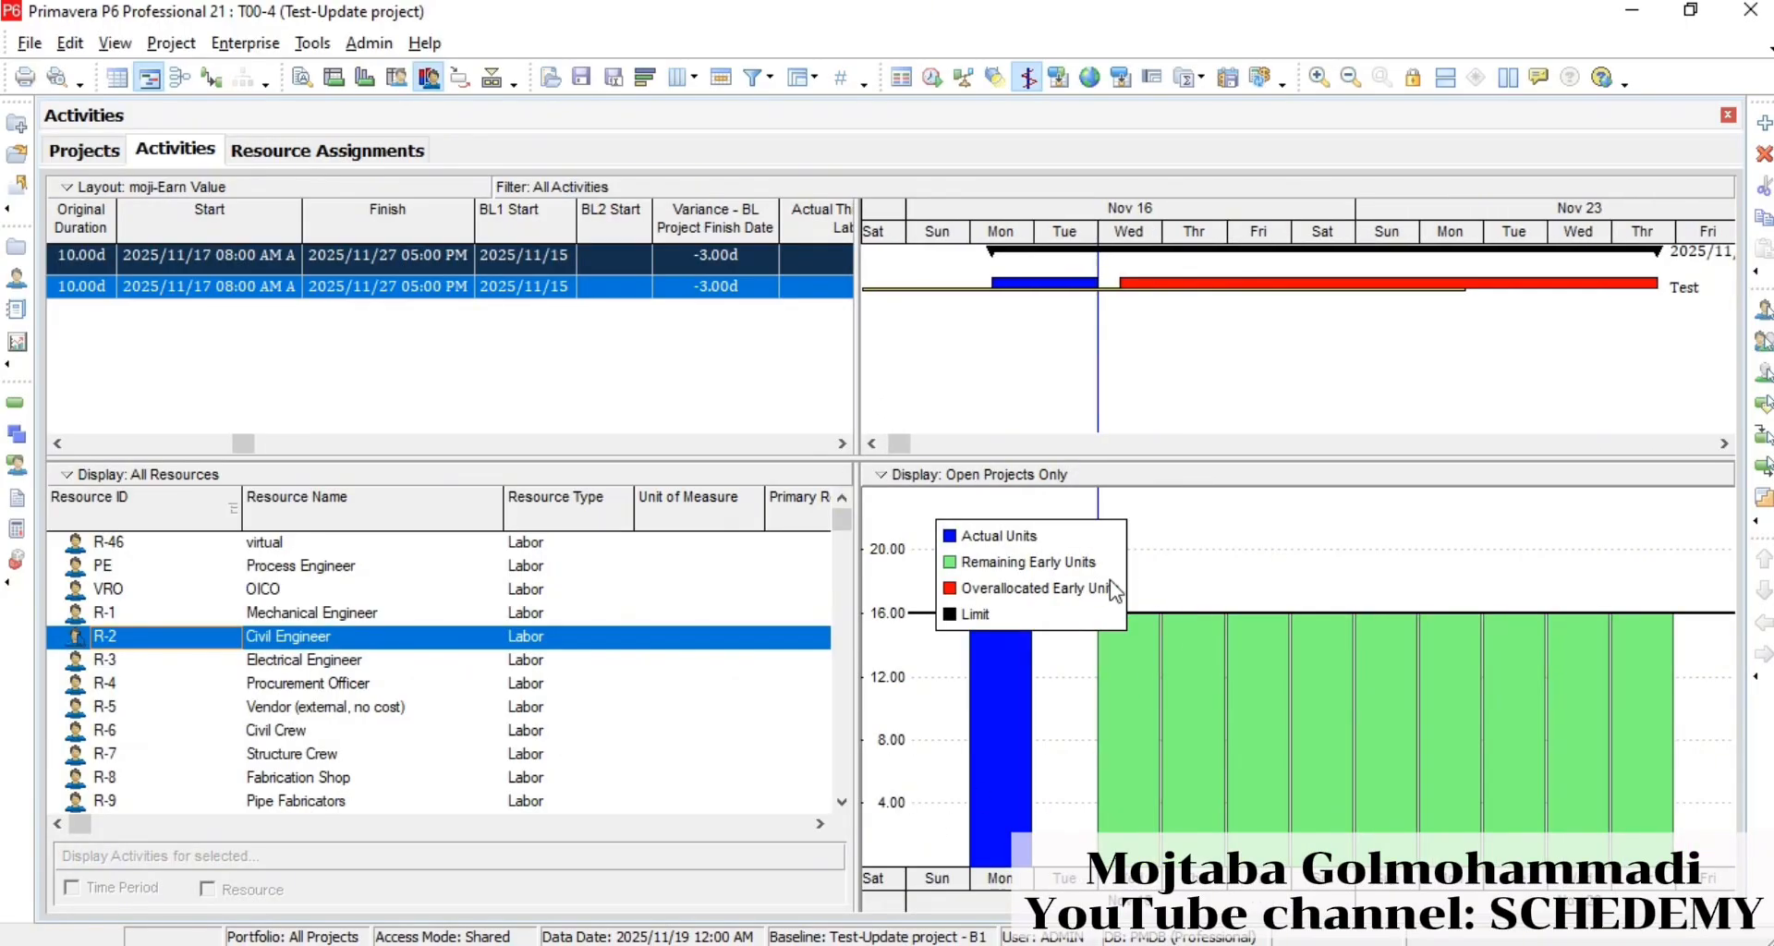
{"action": "left_click_drag", "start_coordinate": [1113, 591], "coordinate": [1498, 502]}
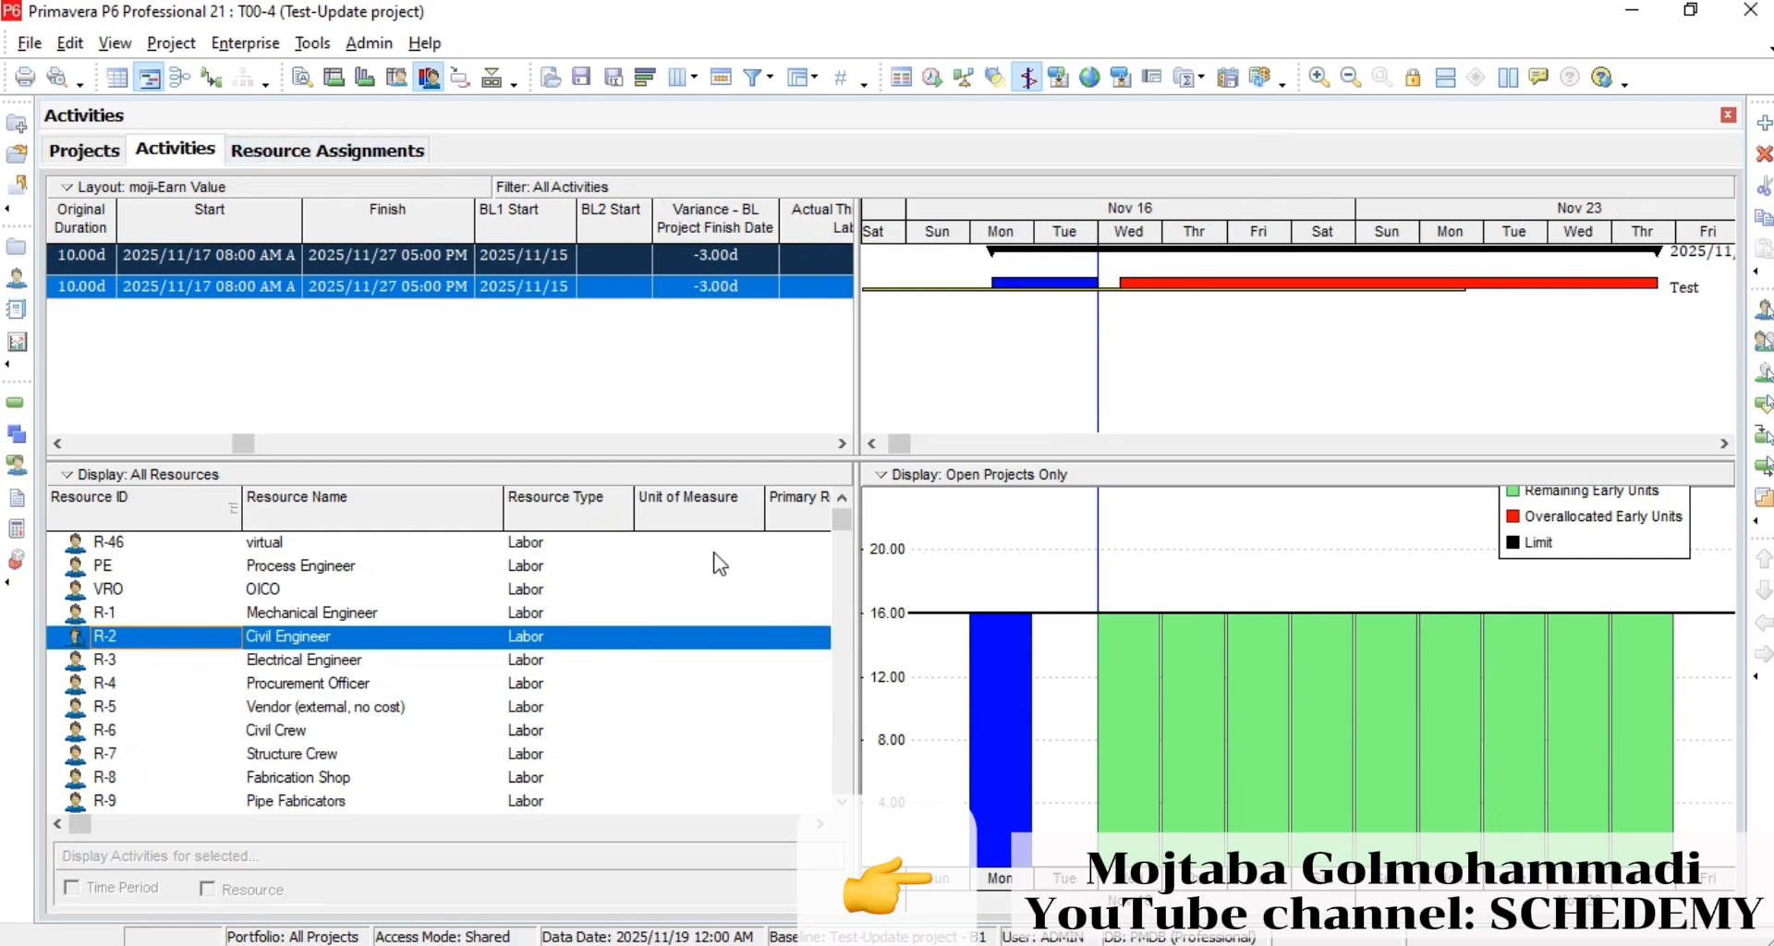
{"action": "mouse_move", "coordinate": [224, 942]}
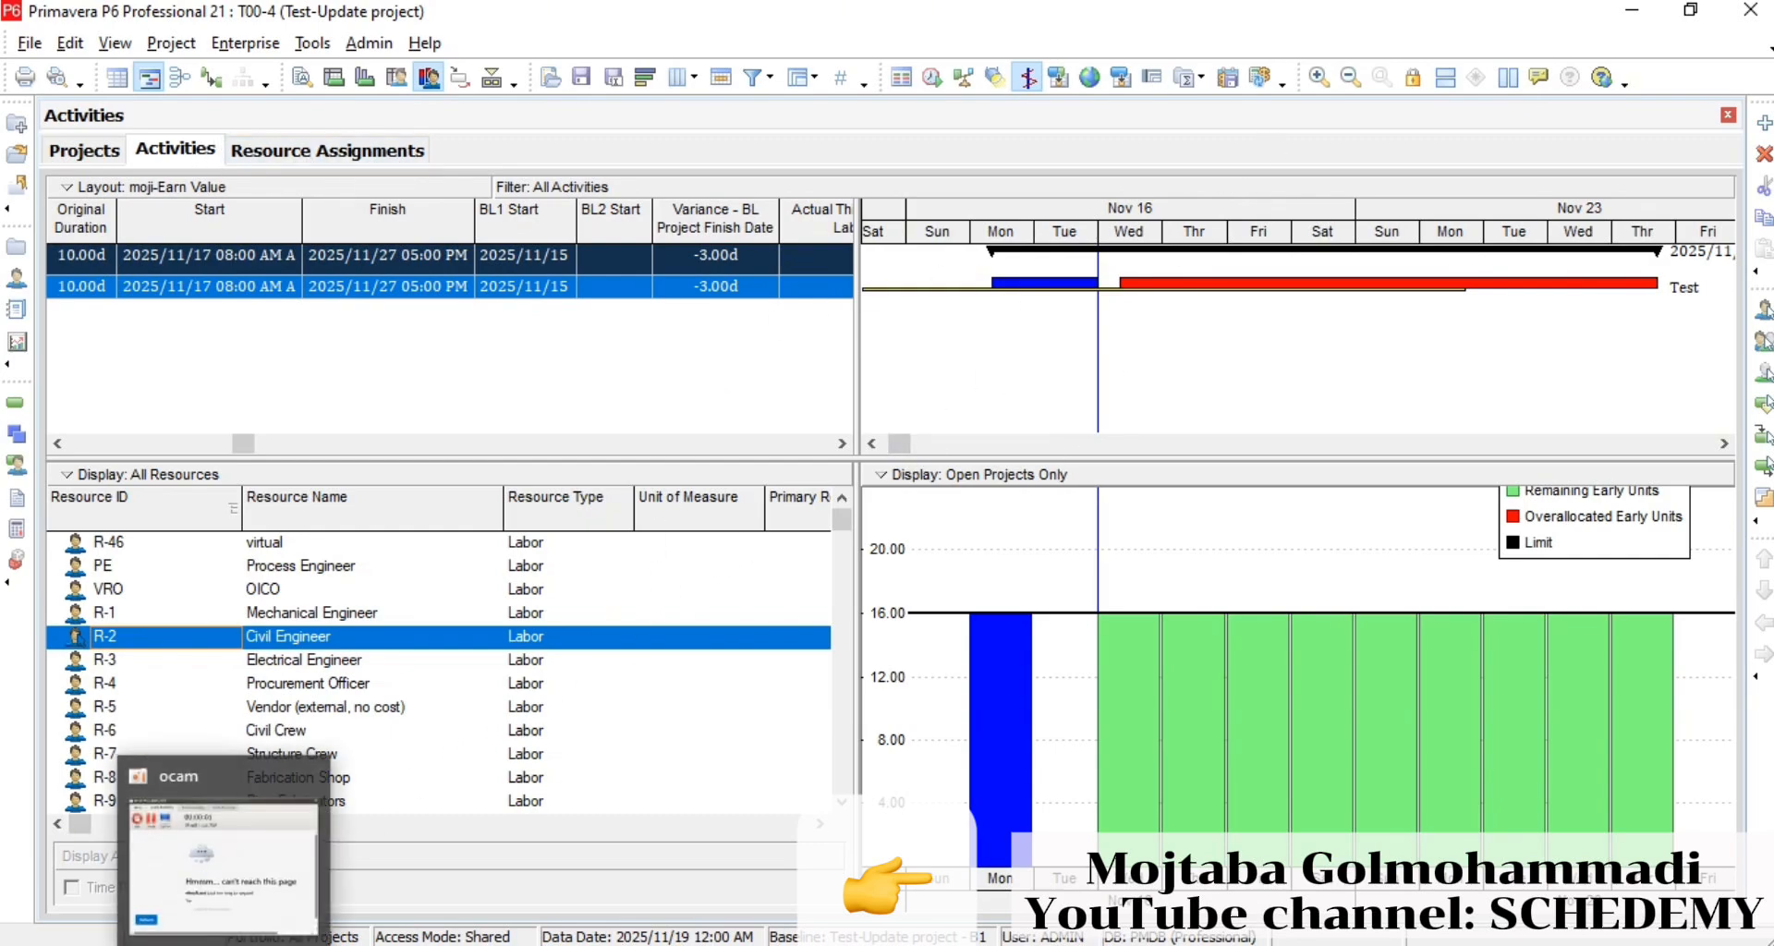